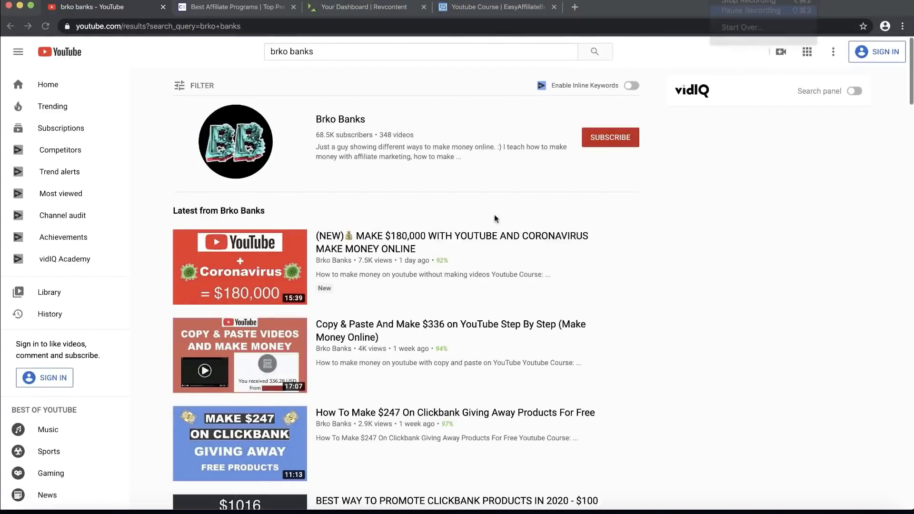
Step: Switch from the YouTube channel results to the ClickBank homepage tab
click(212, 8)
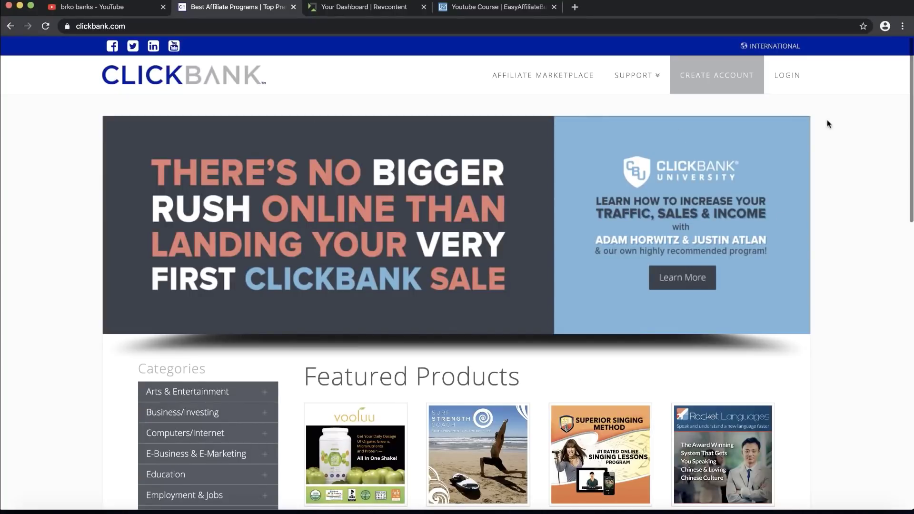
scroll(720, 81, up, 5)
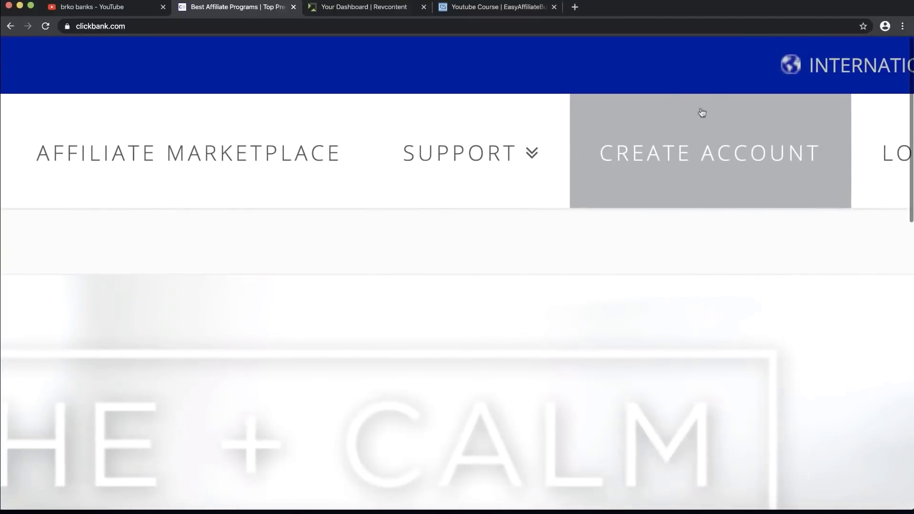
scroll(700, 143, right, 3)
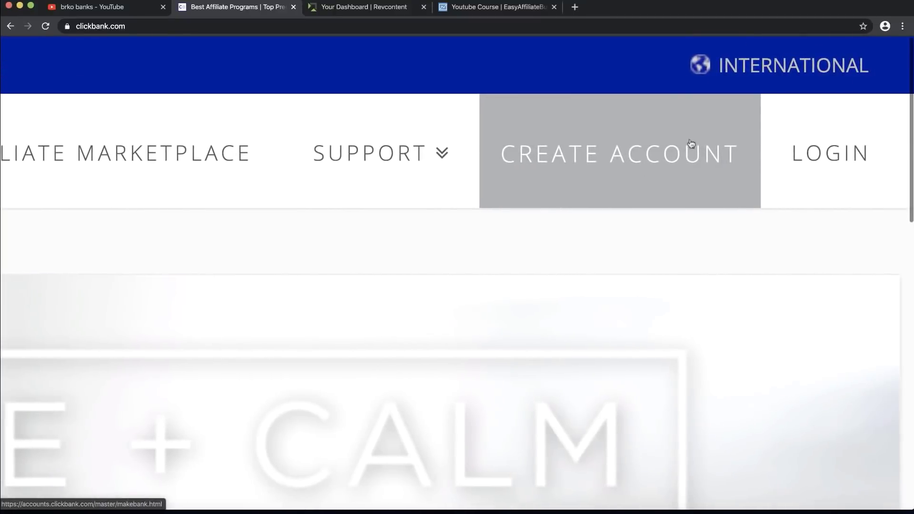
click(617, 160)
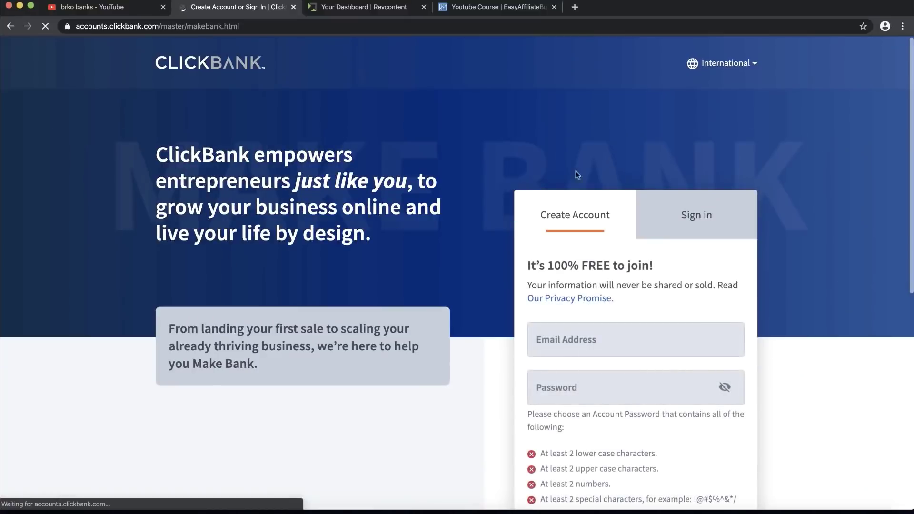
scroll(547, 162, down, 3)
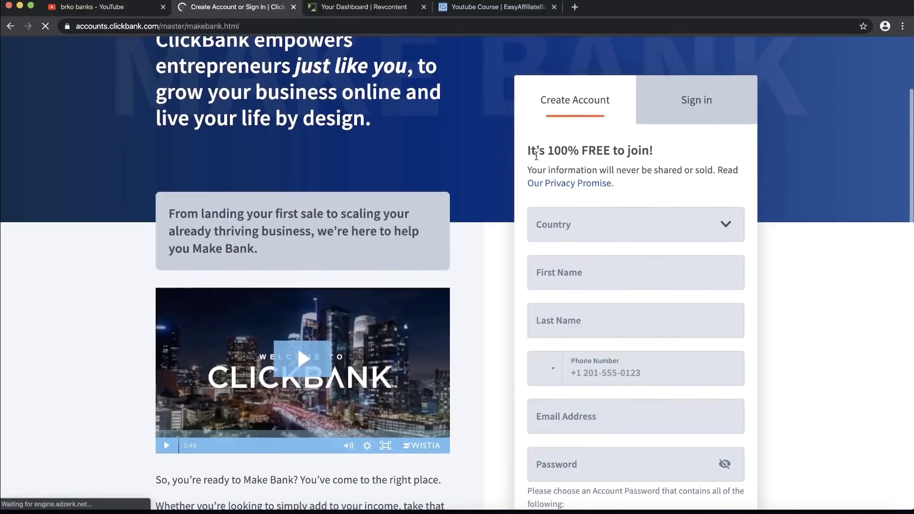
drag(536, 156, 701, 157)
click(700, 157)
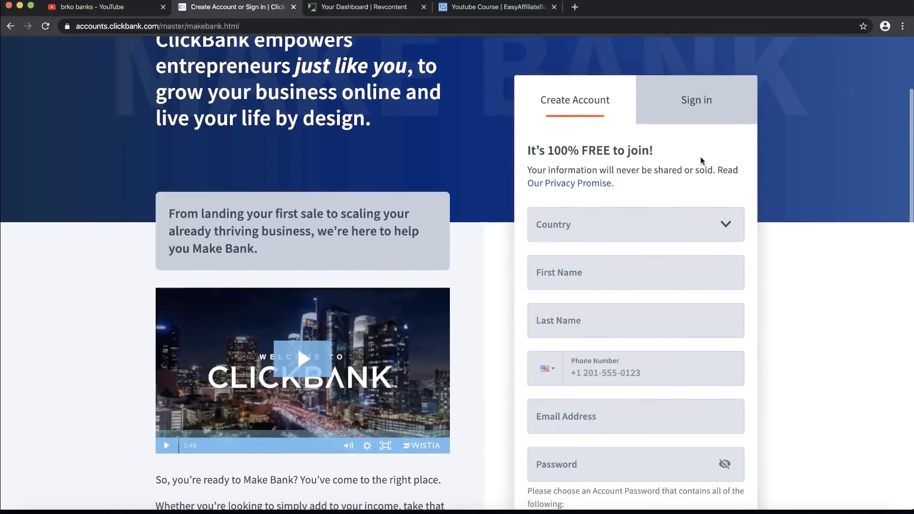
scroll(701, 157, down, 2)
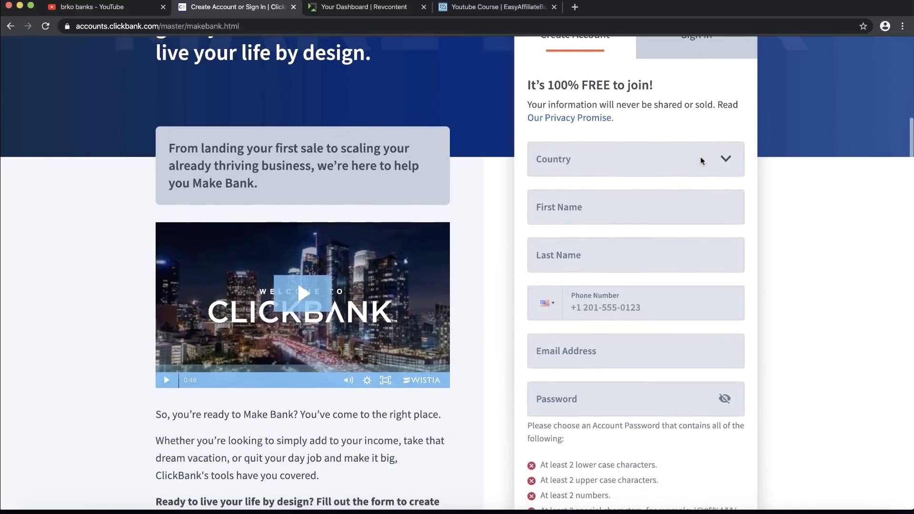
scroll(701, 157, down, 1)
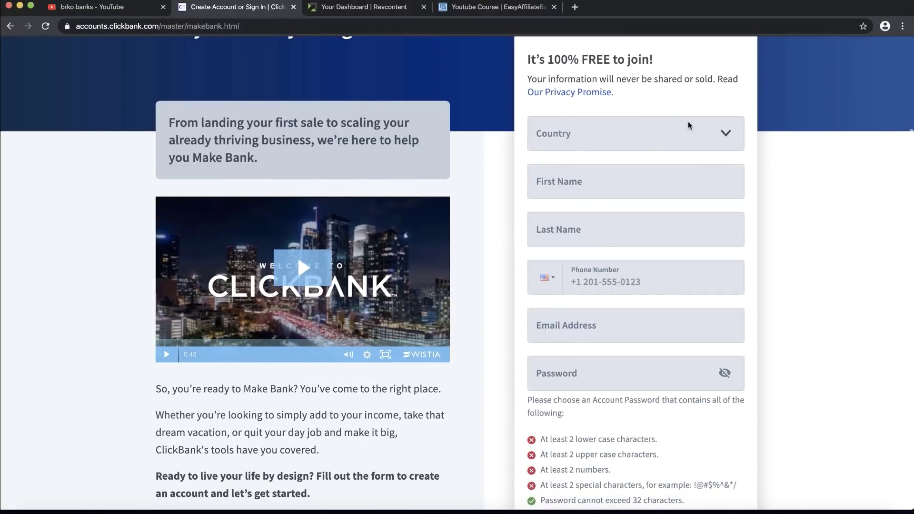
scroll(689, 125, up, 6)
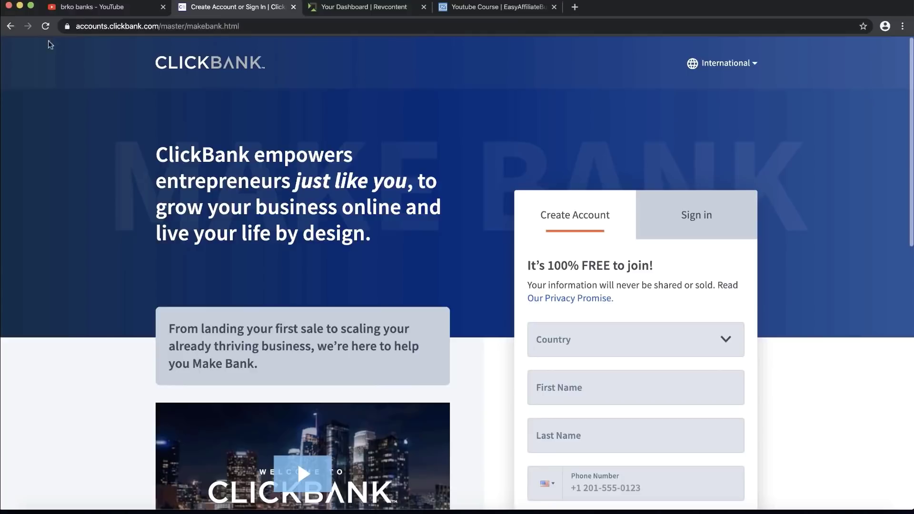
click(9, 26)
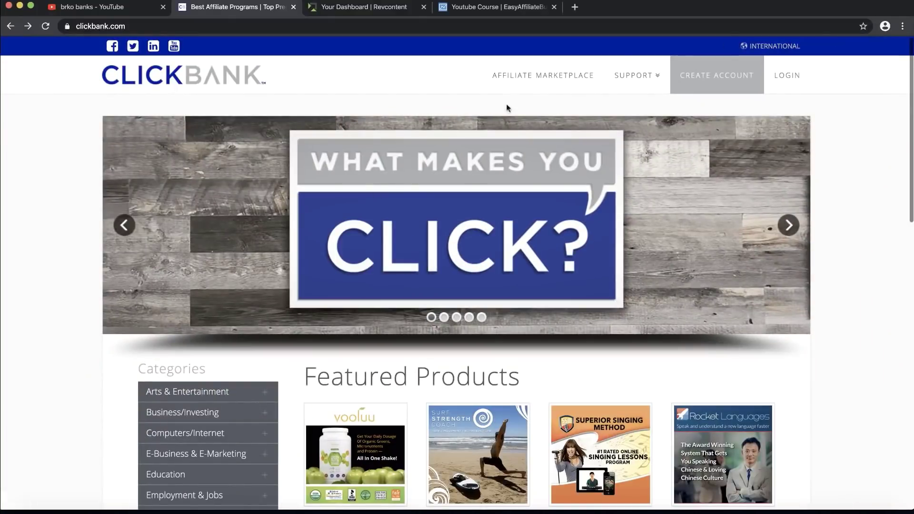
Step: Open ClickBank's Affiliate Marketplace, scroll through all its product categories, then return to the top
click(523, 77)
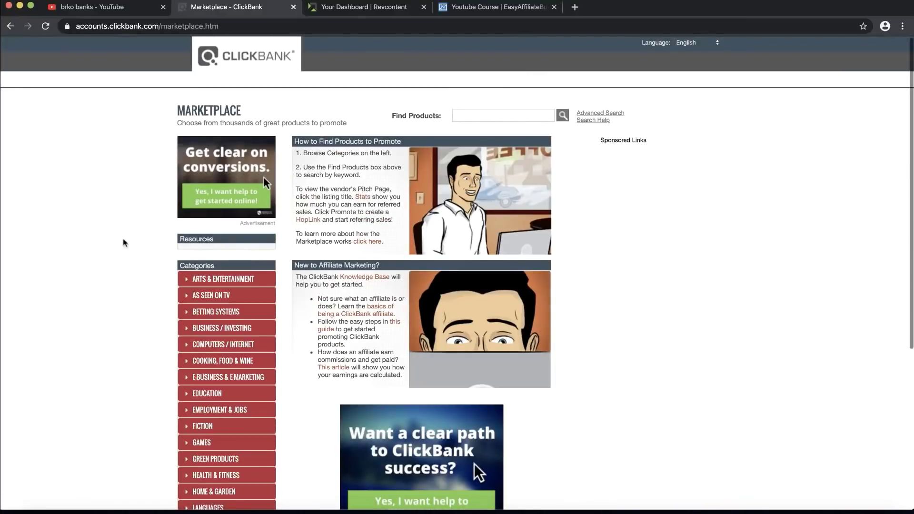
ctrl+scroll(184, 267, up, 5)
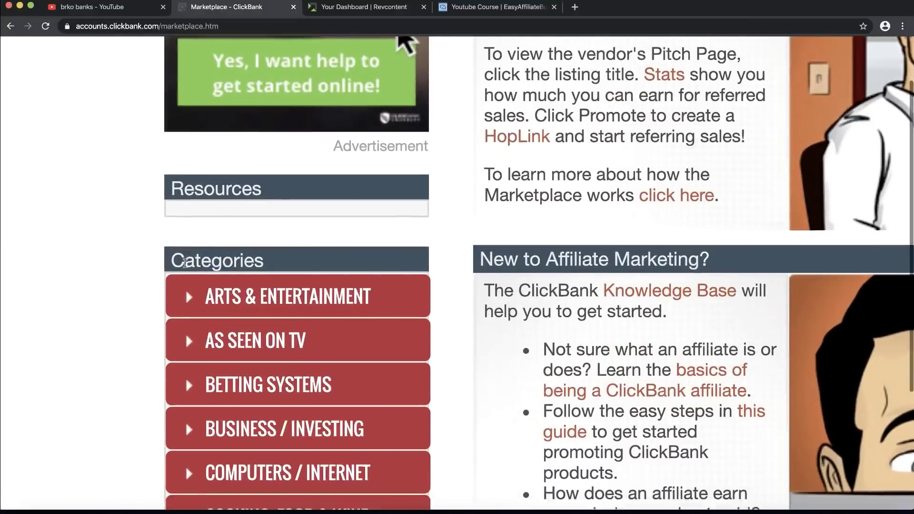
scroll(184, 262, down, 3)
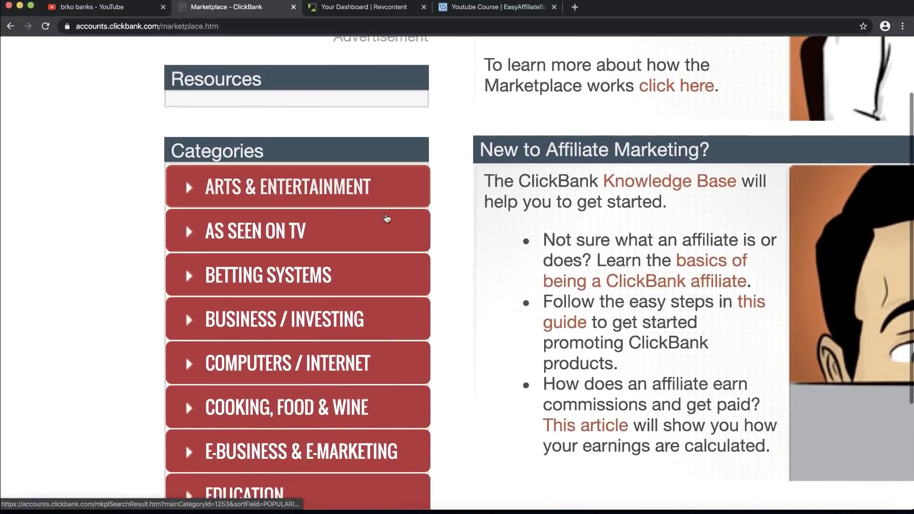
scroll(452, 212, down, 3)
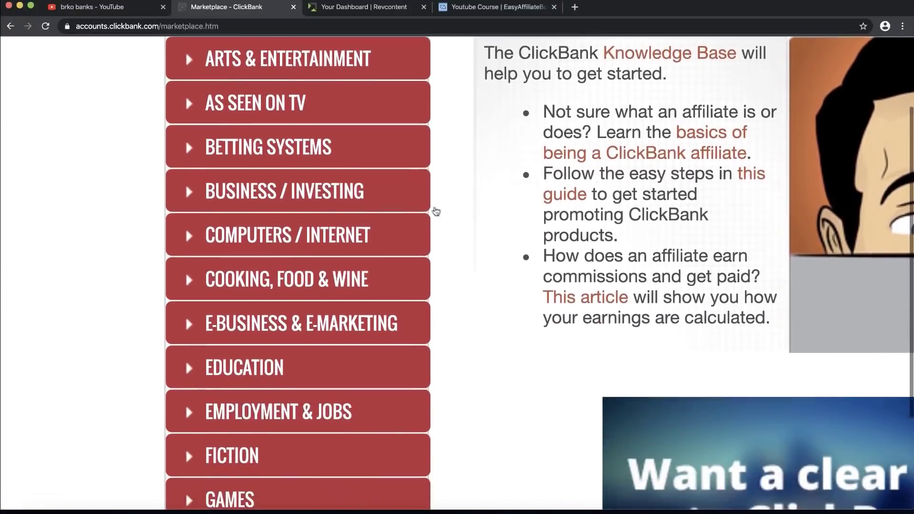
scroll(316, 195, down, 6)
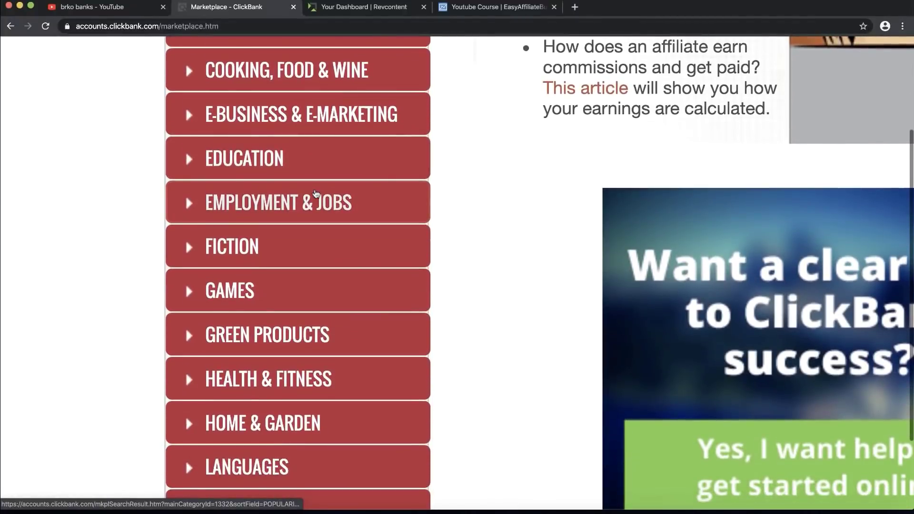
scroll(315, 195, down, 7)
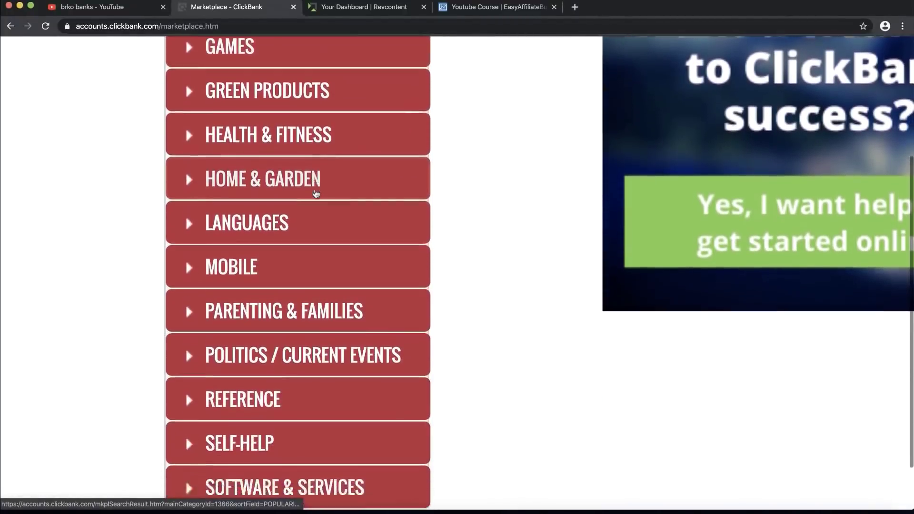
scroll(316, 193, down, 4)
scroll(315, 193, down, 3)
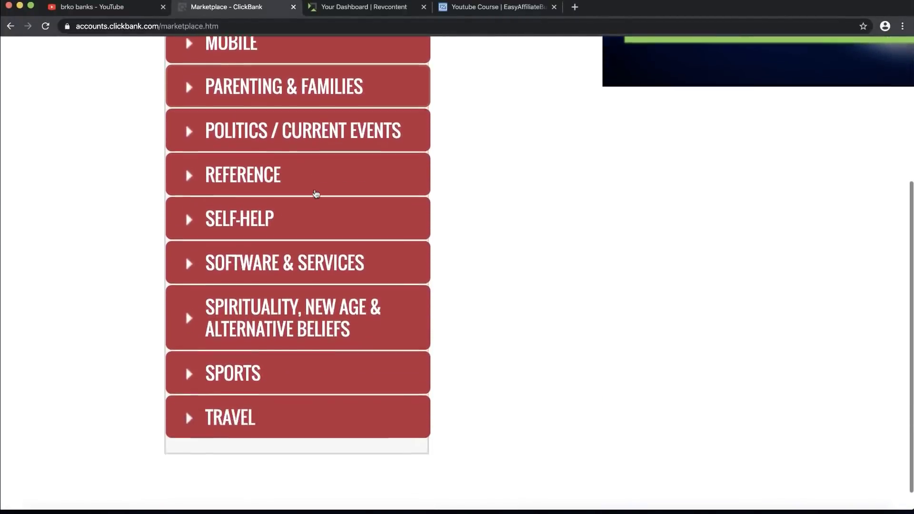
scroll(315, 193, down, 1)
key(super+minus)
key(super+minus)
key(super+minus)
key(super+minus)
key(super+minus)
key(super+minus)
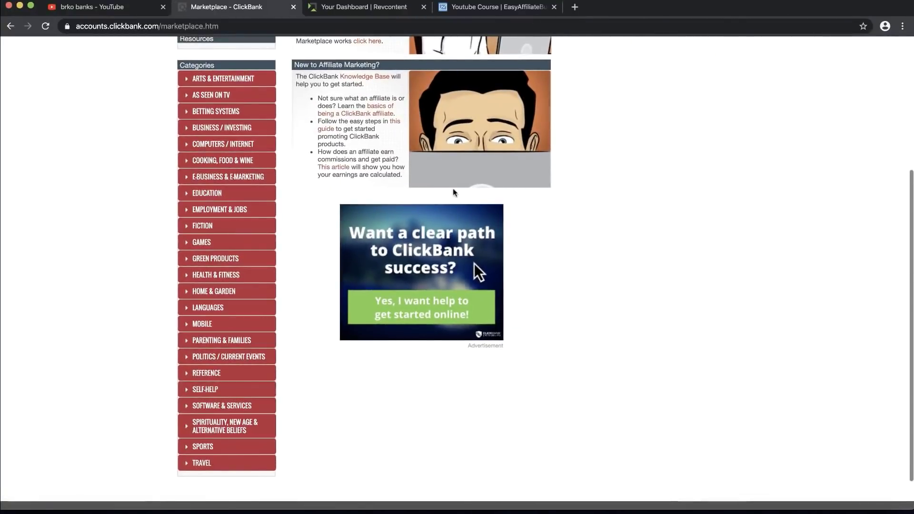
scroll(453, 192, up, 3)
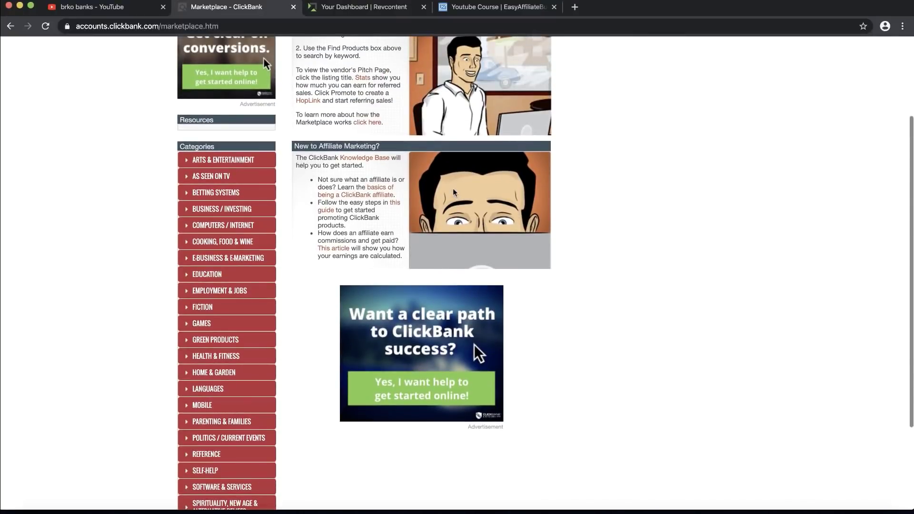
scroll(453, 192, up, 4)
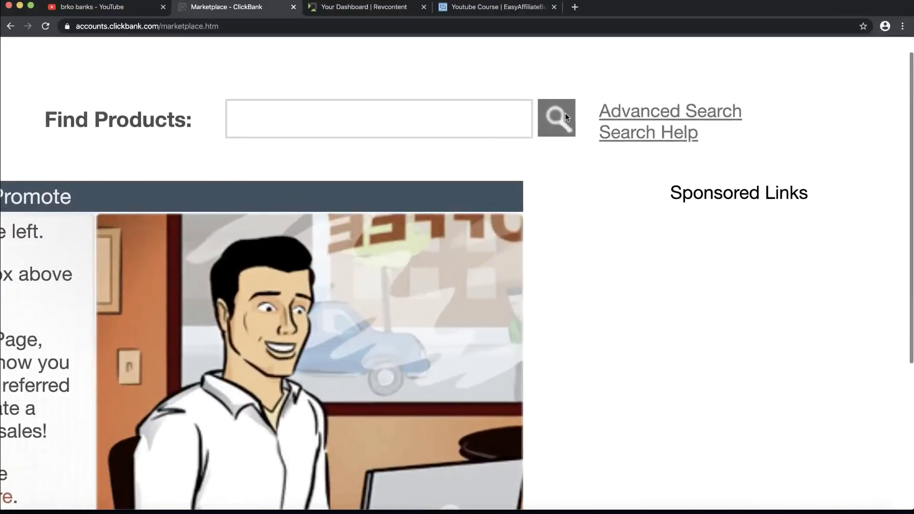
Step: List all marketplace products by popularity and point out the top Leptitox listing and its category
click(553, 118)
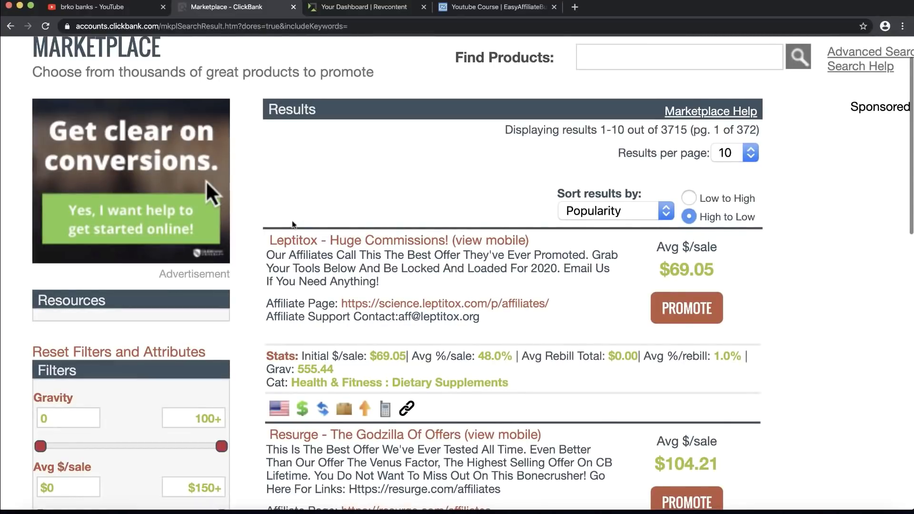
drag(291, 383, 513, 391)
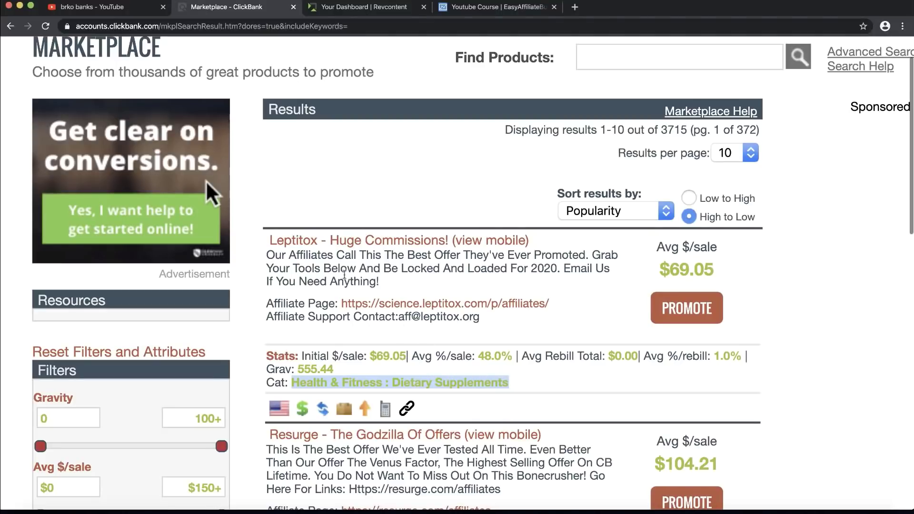
click(345, 272)
drag(530, 240, 529, 241)
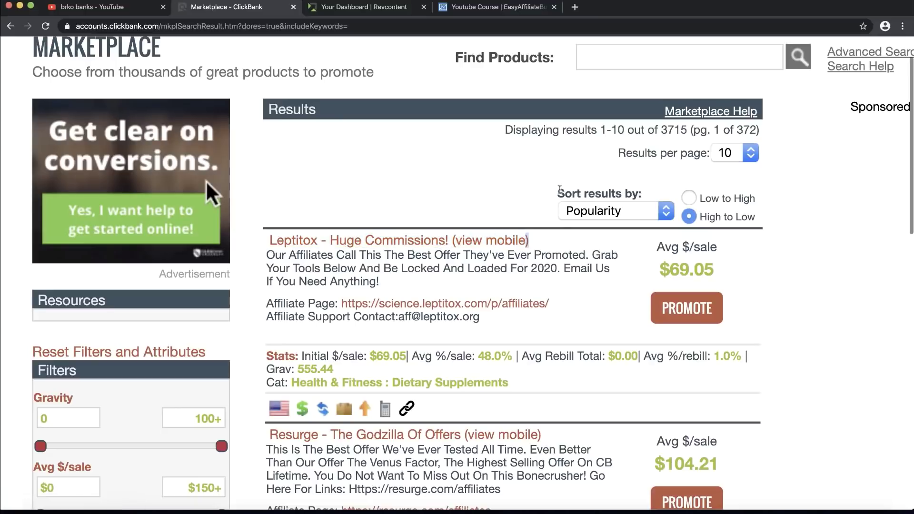
drag(557, 193, 643, 195)
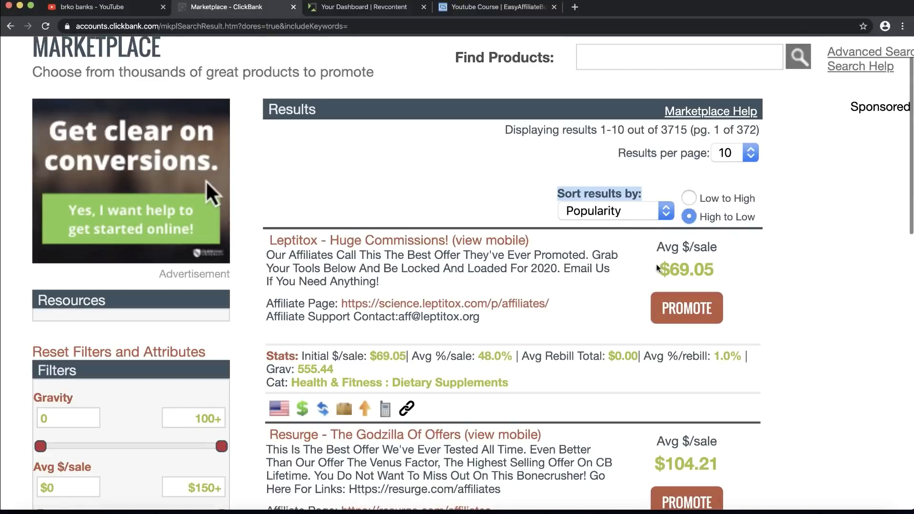
Step: Highlight Leptitox's $69.05 average sale and its 555.44 gravity score
drag(660, 269, 722, 275)
click(723, 275)
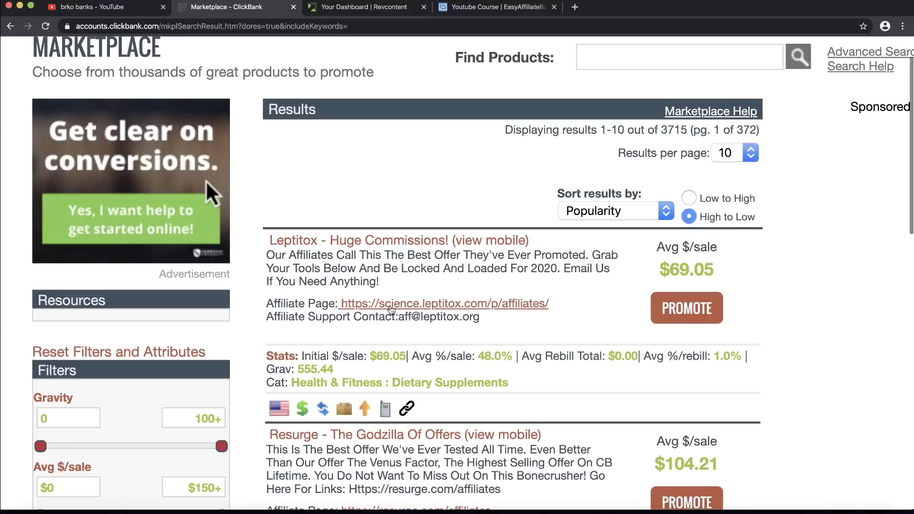
drag(265, 372, 335, 372)
click(335, 372)
drag(335, 373, 298, 367)
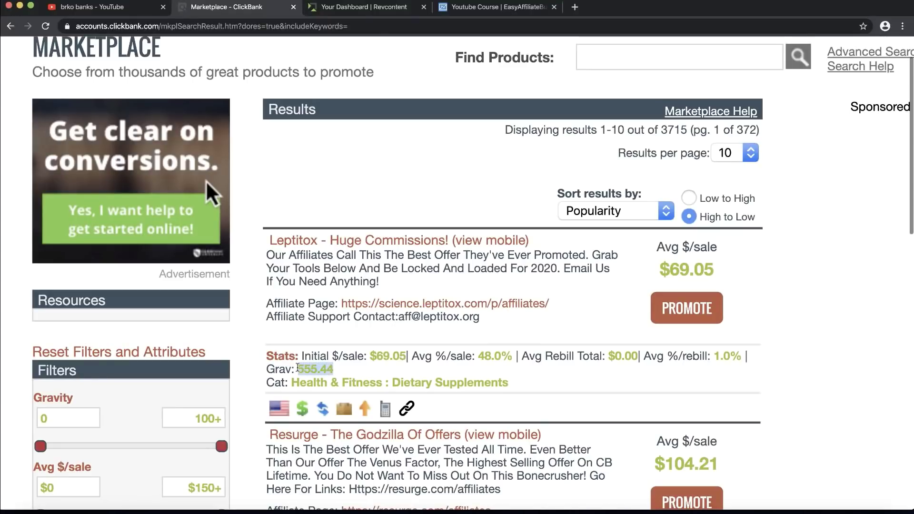
click(298, 367)
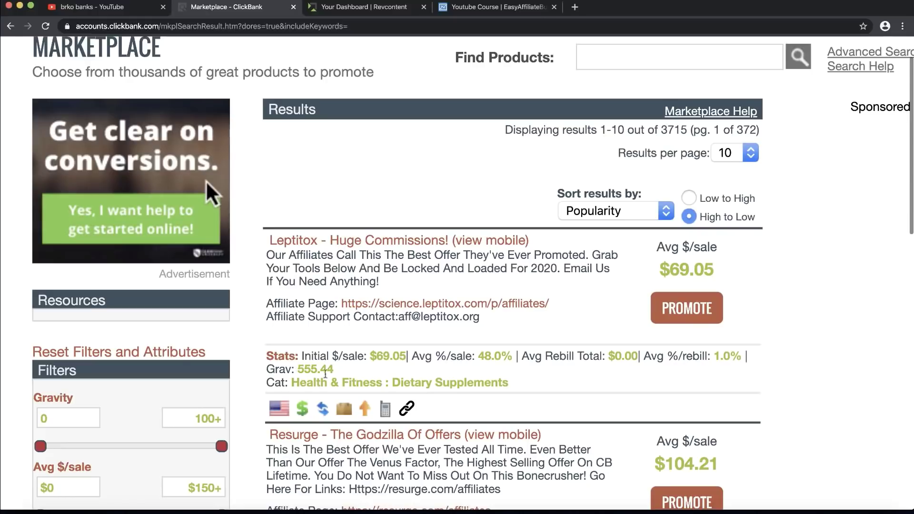
drag(336, 373, 299, 371)
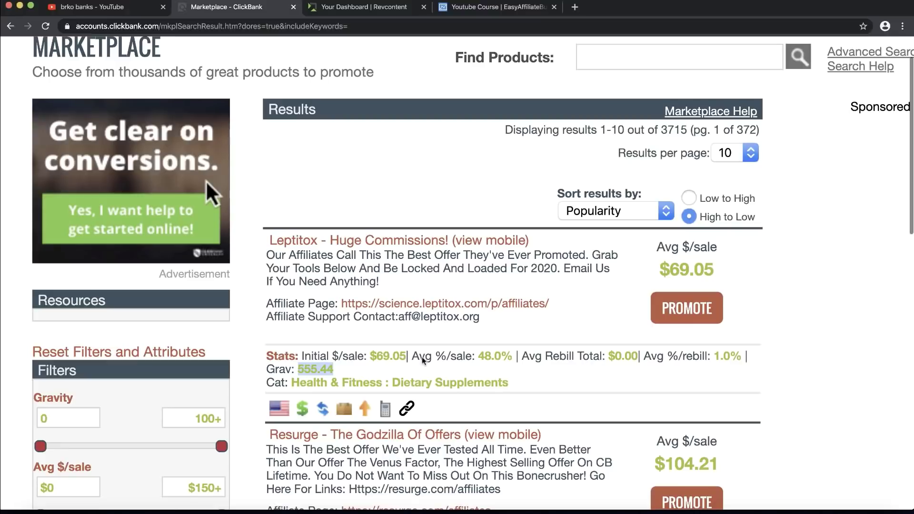
Step: Highlight Leptitox's 48.0% average commission per sale and its $69.05 average sale
drag(412, 357, 478, 359)
click(480, 359)
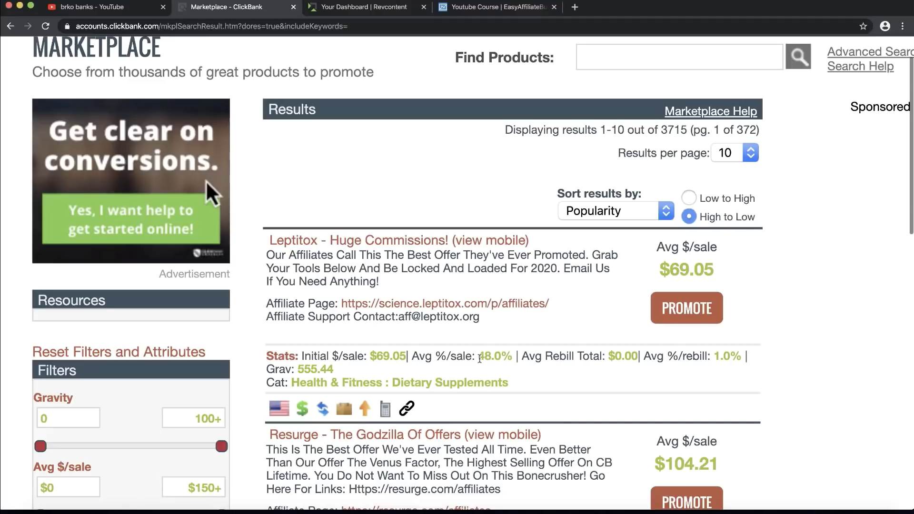
drag(480, 359, 511, 359)
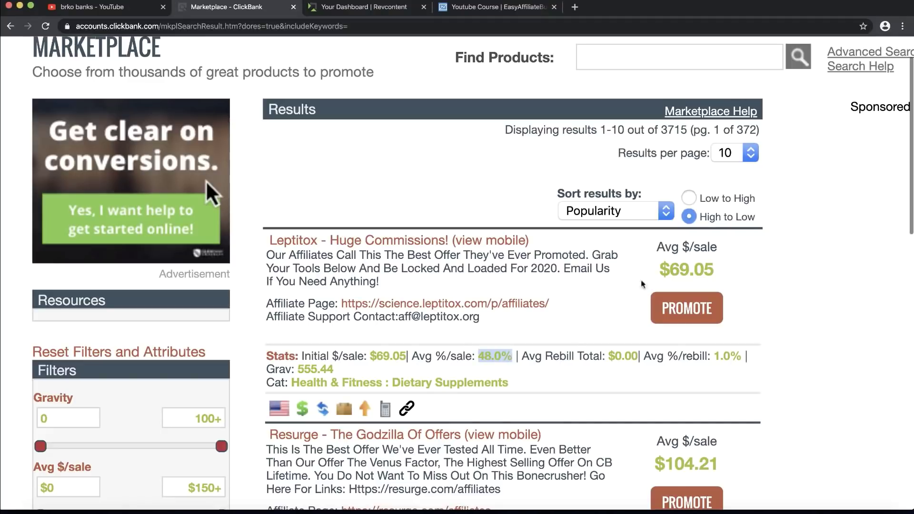
drag(659, 275, 711, 273)
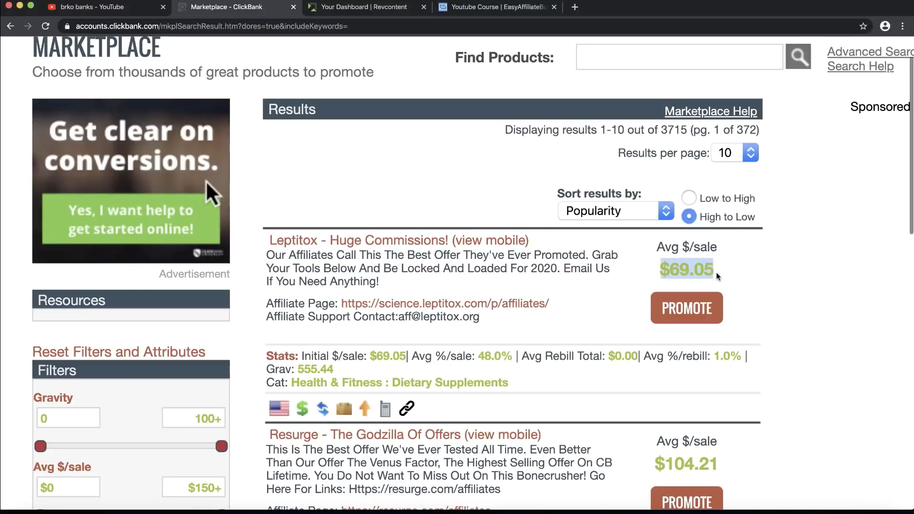
click(718, 276)
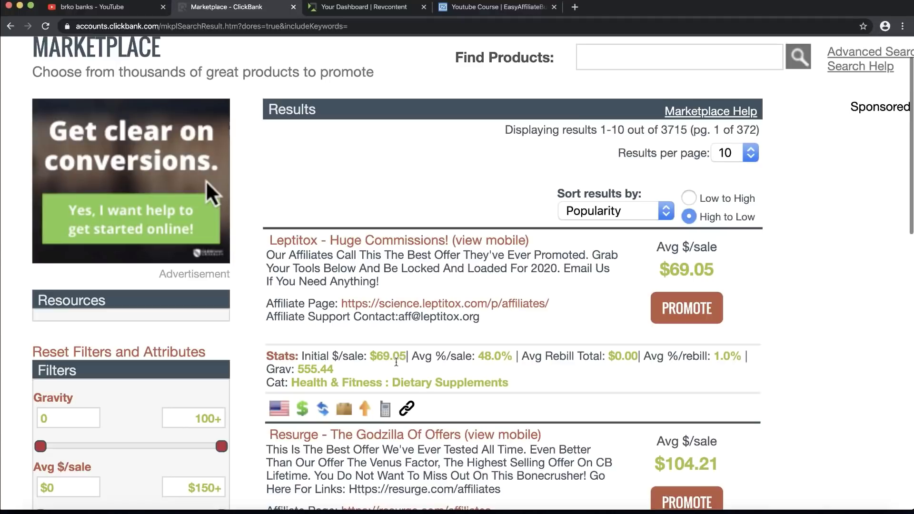
drag(416, 360, 510, 357)
click(509, 357)
Step: Open the Leptitox sales page in a new tab, briefly play its video, then return to the marketplace
click(374, 243)
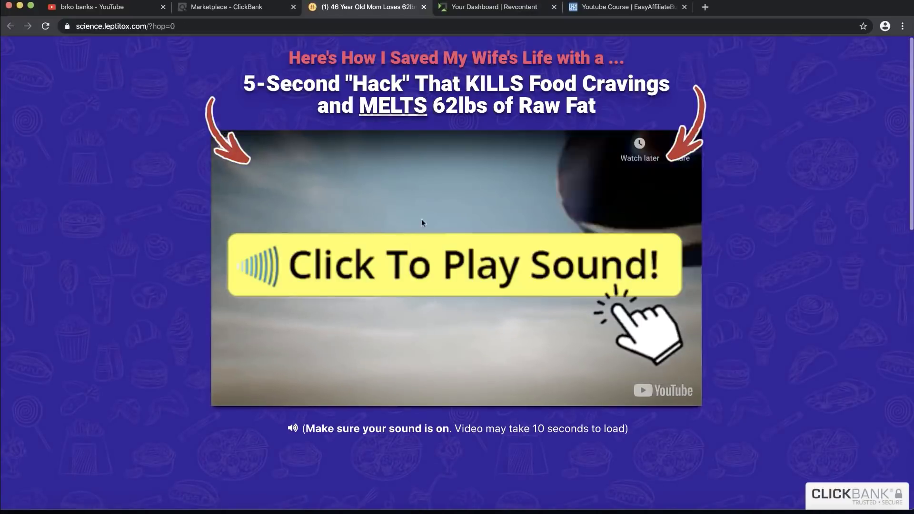
click(452, 244)
click(450, 244)
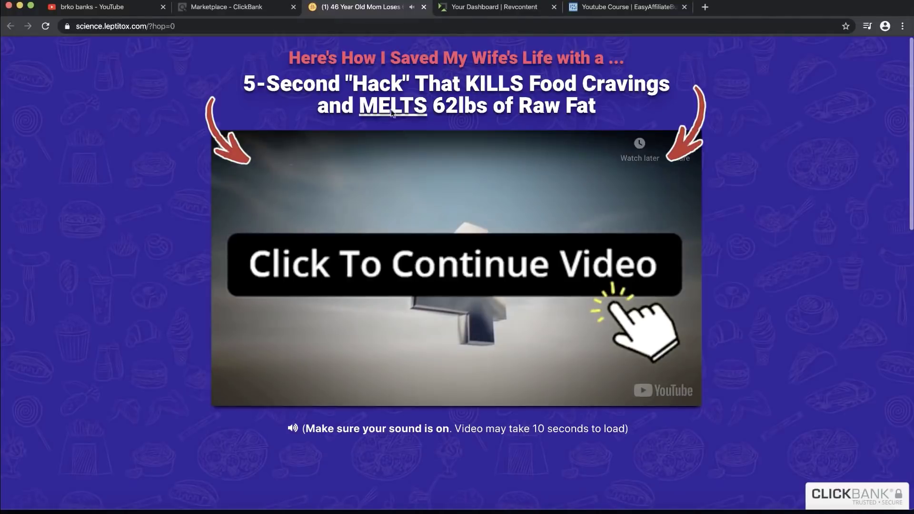
click(274, 7)
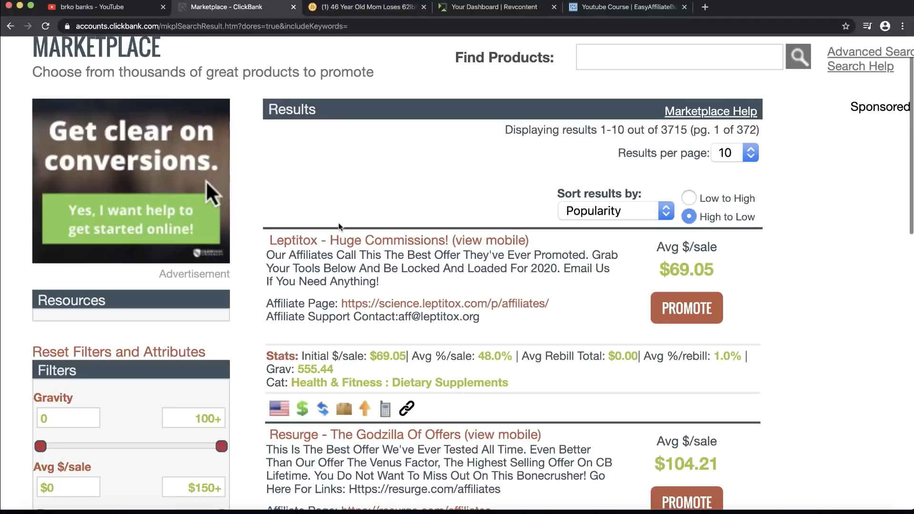
Step: Compare Resurge's 194.74 gravity with Leptitox's 555.44 gravity, then zoom the results out
scroll(339, 225, down, 3)
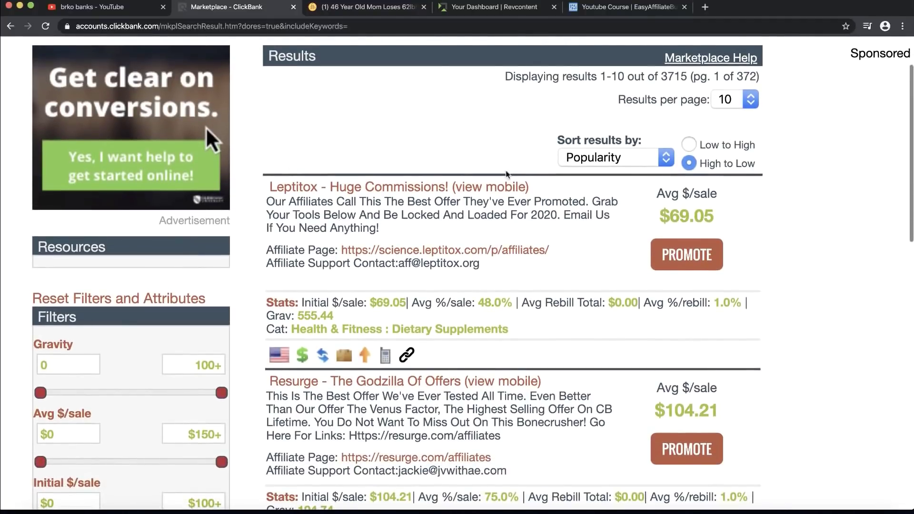
scroll(375, 242, down, 4)
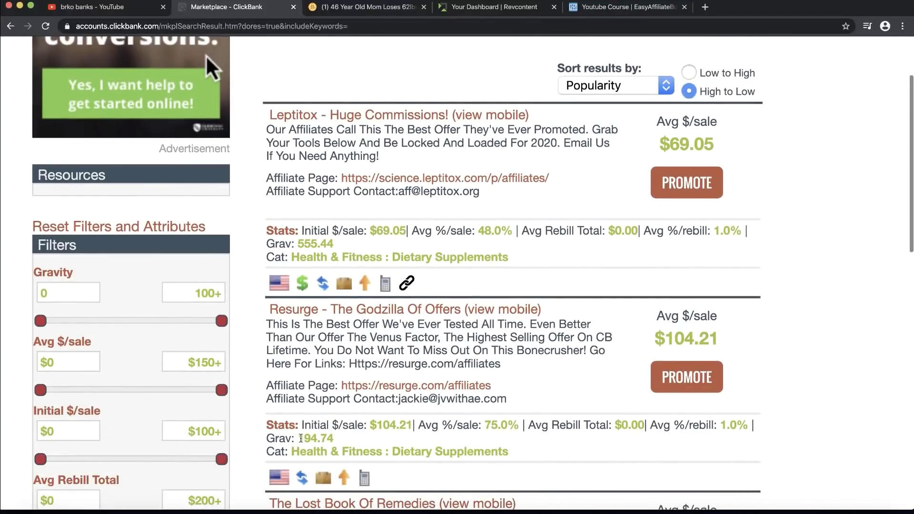
drag(299, 438, 334, 439)
drag(338, 257, 308, 245)
click(308, 245)
drag(281, 244, 300, 245)
click(376, 153)
key(ctrl+minus)
key(ctrl+minus)
scroll(414, 137, up, 3)
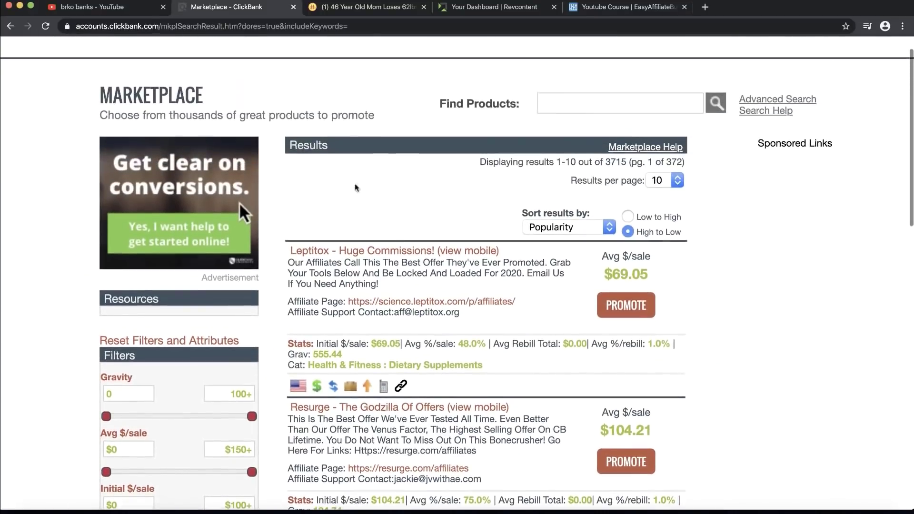
Step: Dismiss the water-hack popup on the Leptitox sales page and watch part of the video with sound
click(354, 7)
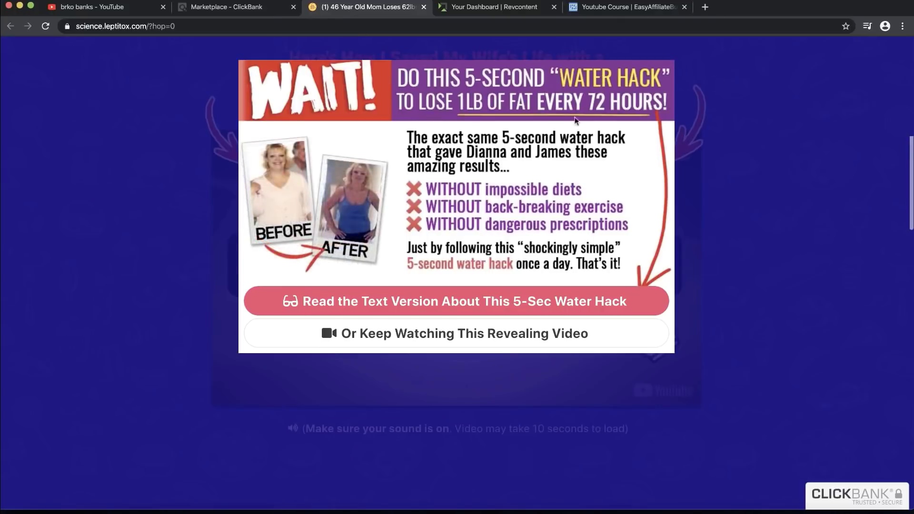
click(348, 332)
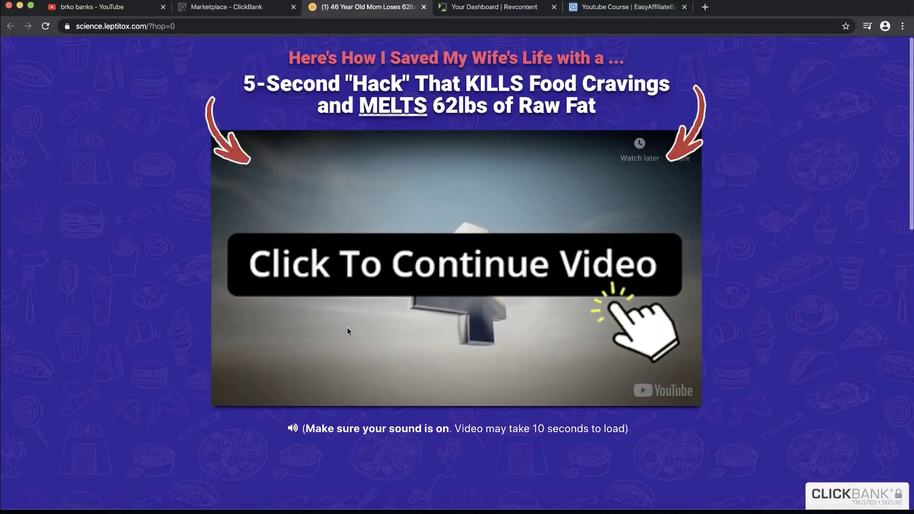
click(414, 232)
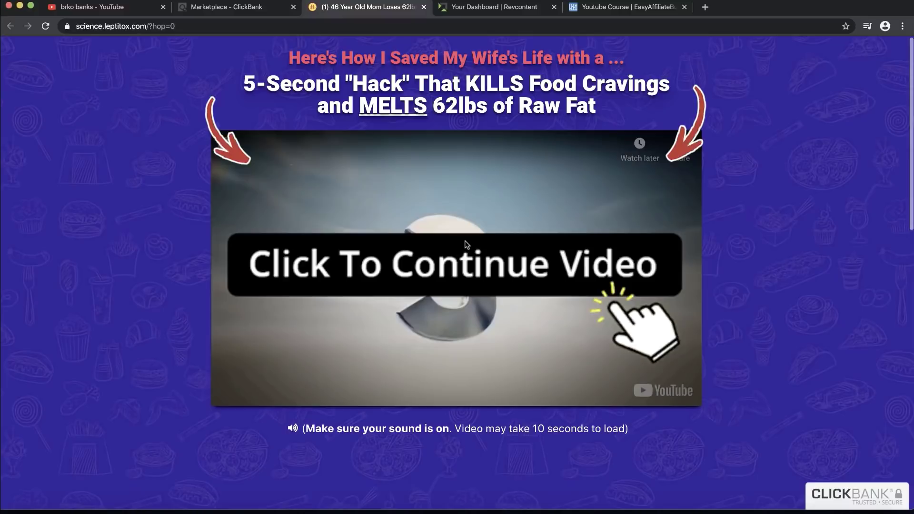
click(550, 306)
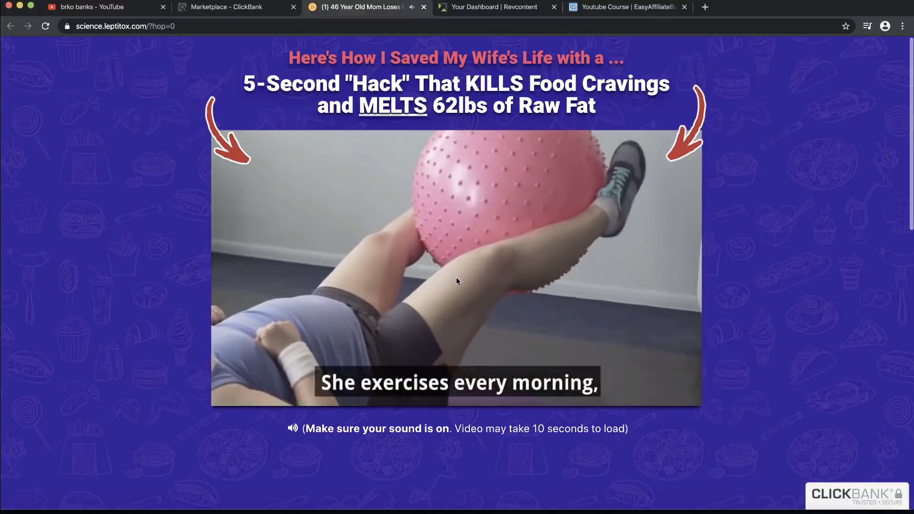
click(456, 277)
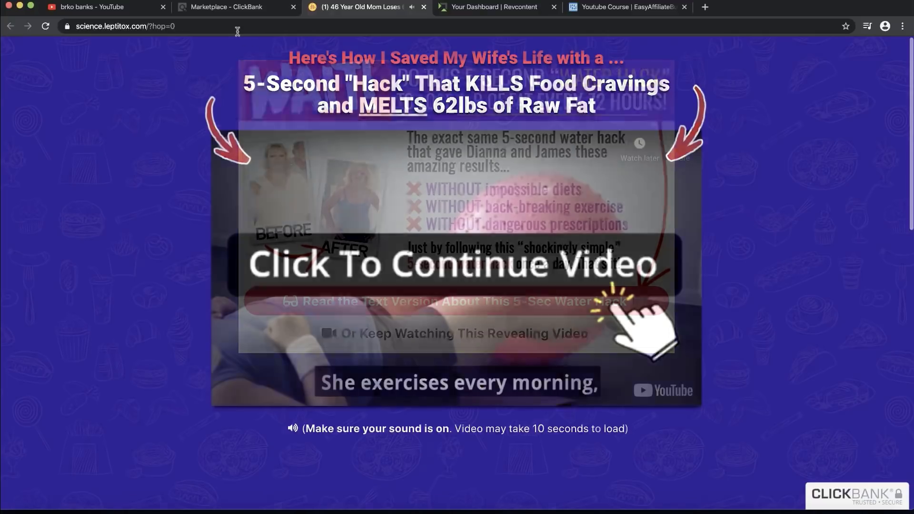
Step: Back in the ClickBank marketplace, highlight Leptitox's $69.05 average sale
click(234, 9)
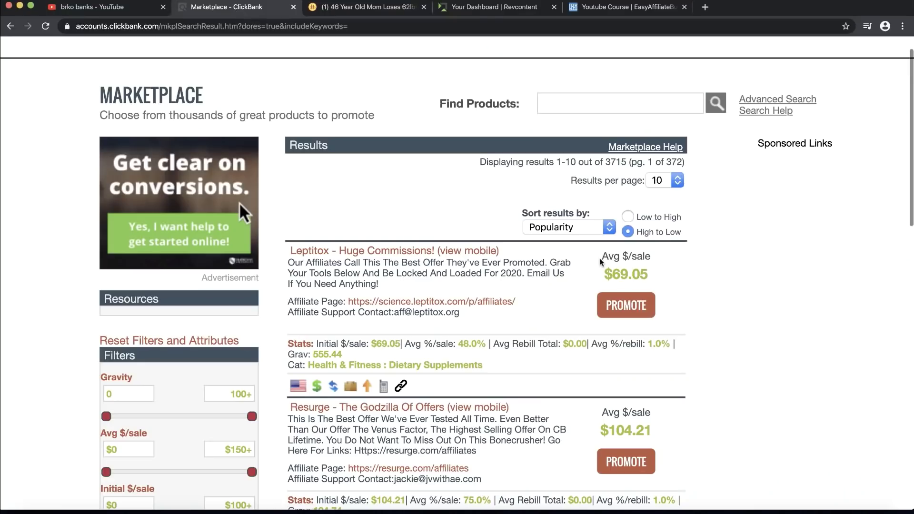
drag(603, 256, 651, 281)
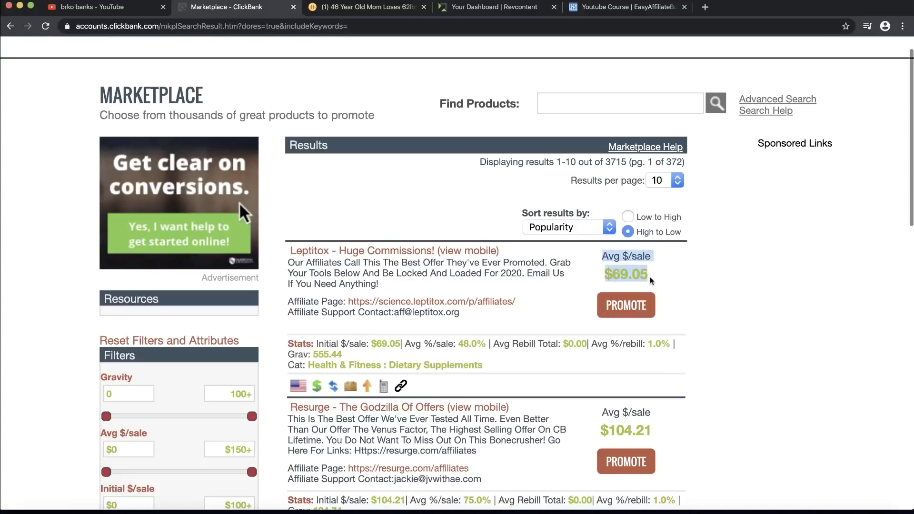
click(651, 282)
Step: Open the Leptitox affiliate page in a new tab and look over its First Name signup form
click(449, 301)
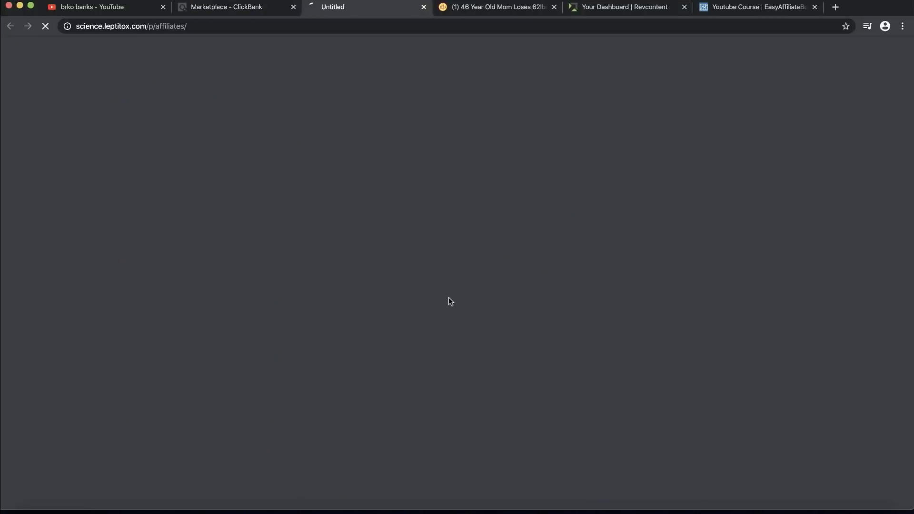
scroll(449, 300, down, 5)
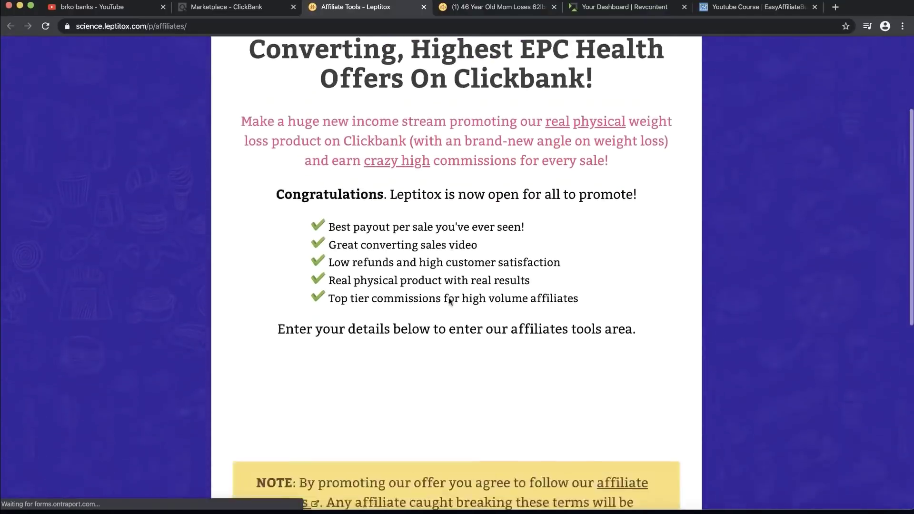
scroll(449, 297, up, 4)
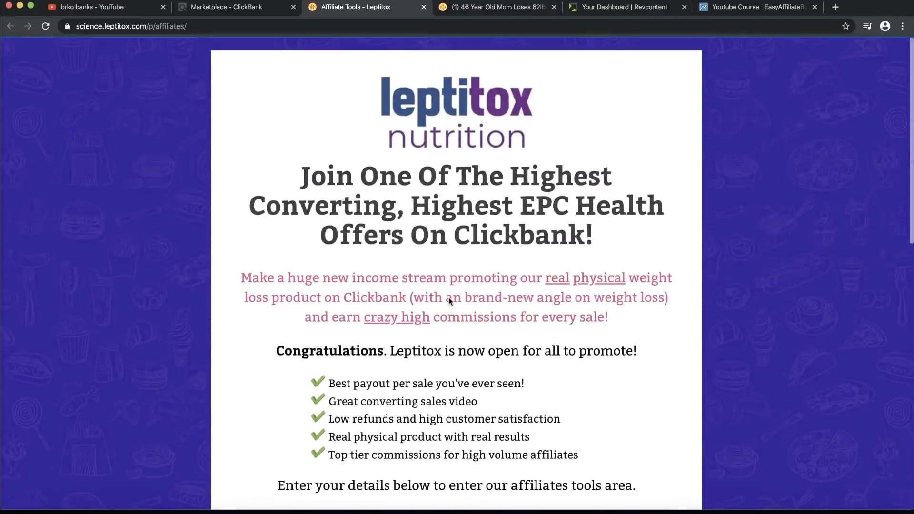
scroll(449, 299, down, 6)
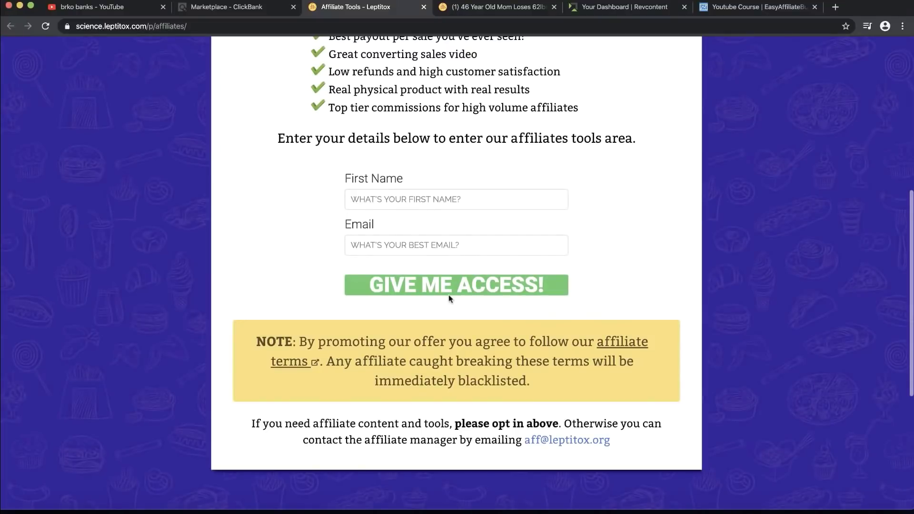
click(419, 204)
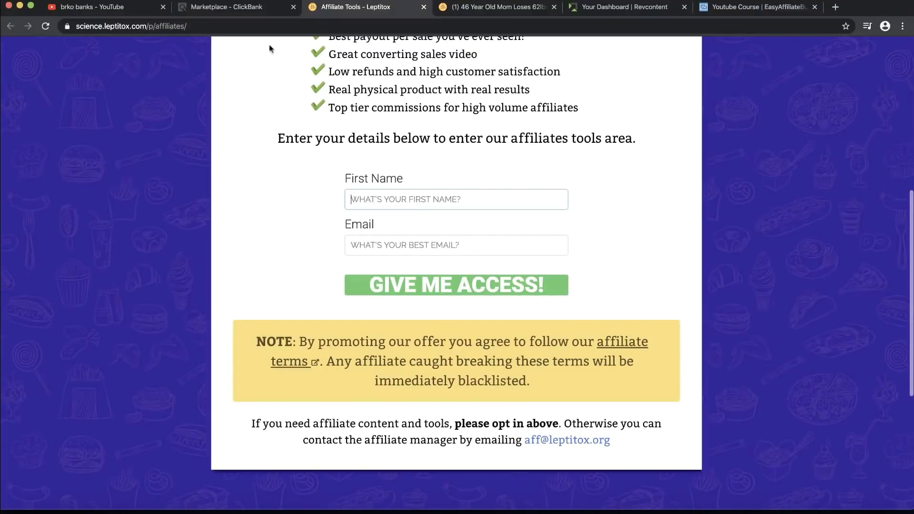
click(226, 6)
Step: Load a fresh Leptitox hop link, close the older sales tab, and review the $59, $49, $39 bottle packages
click(367, 243)
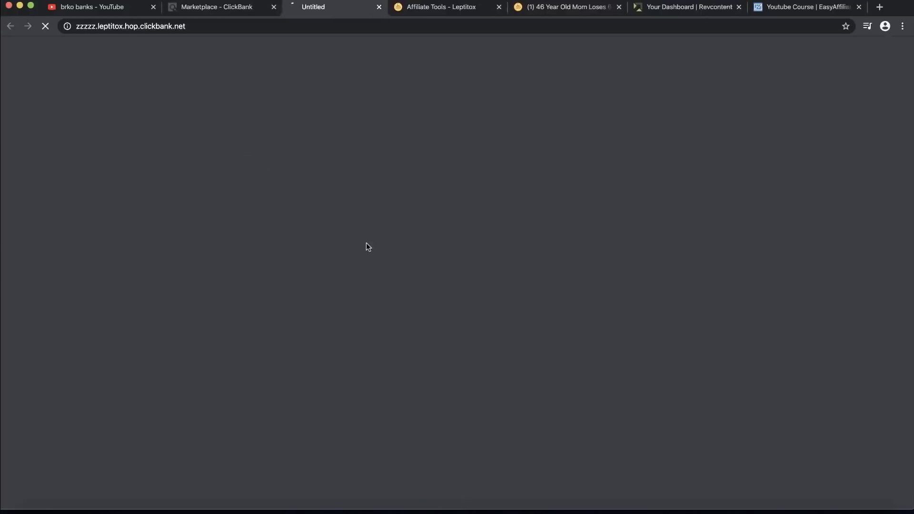
click(619, 7)
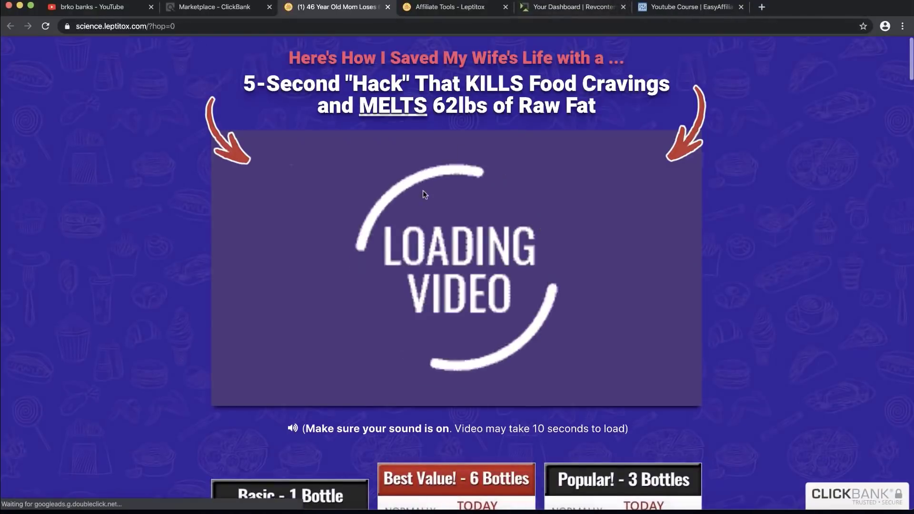
scroll(424, 194, down, 7)
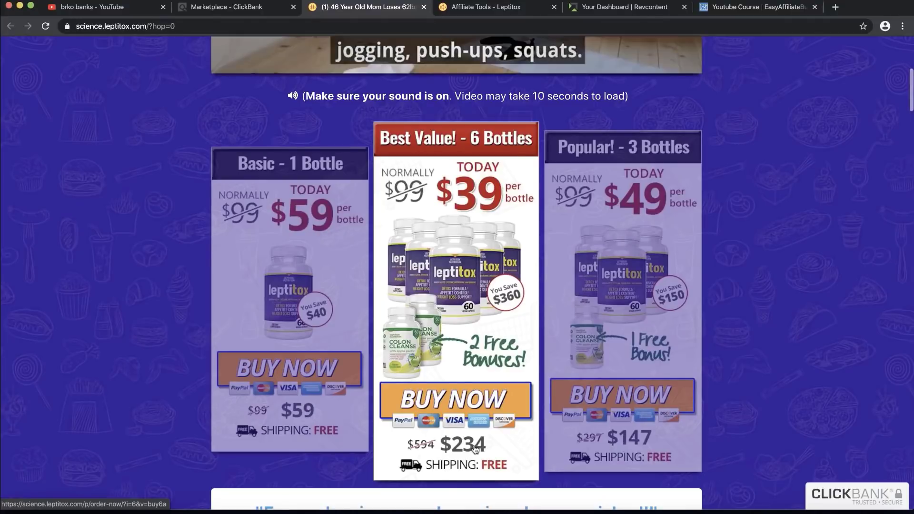
key(ctrl+shift+Tab)
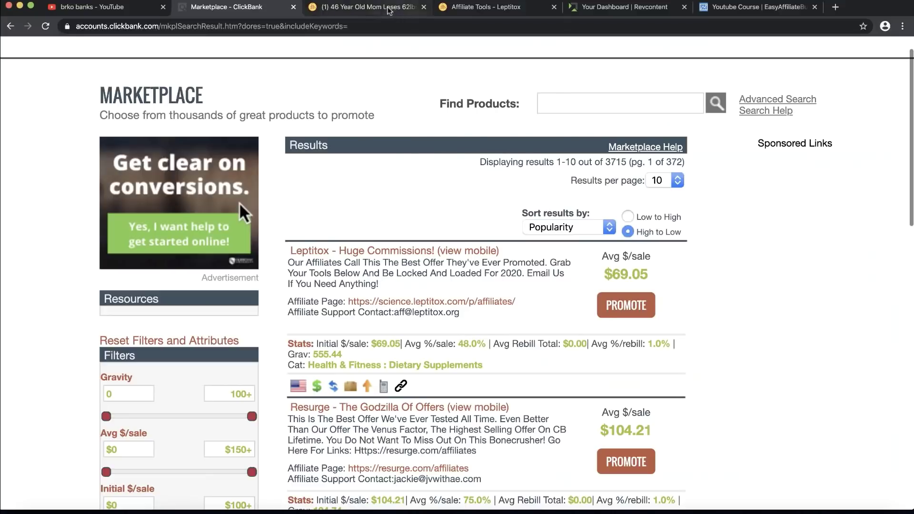
Step: Dismiss the water-hack popup on the sales page, then highlight Leptitox's $69.05 average sale in ClickBank
click(401, 13)
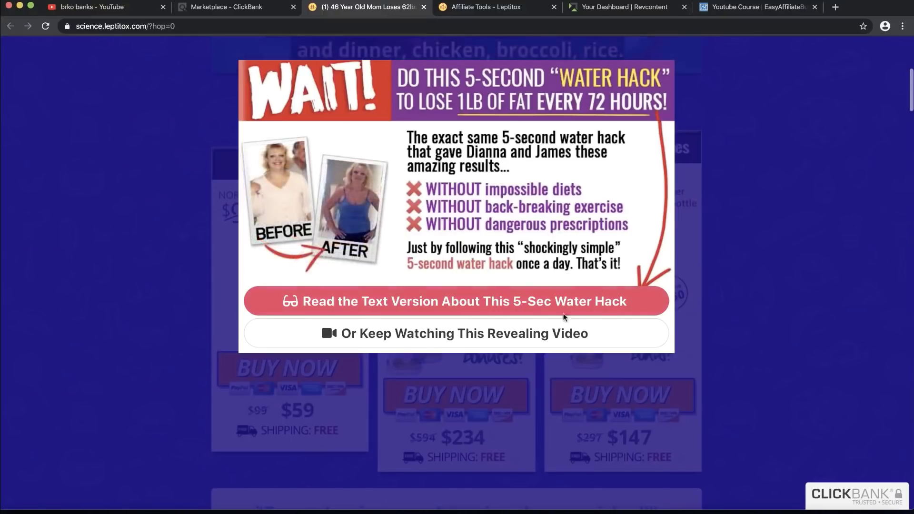
click(515, 341)
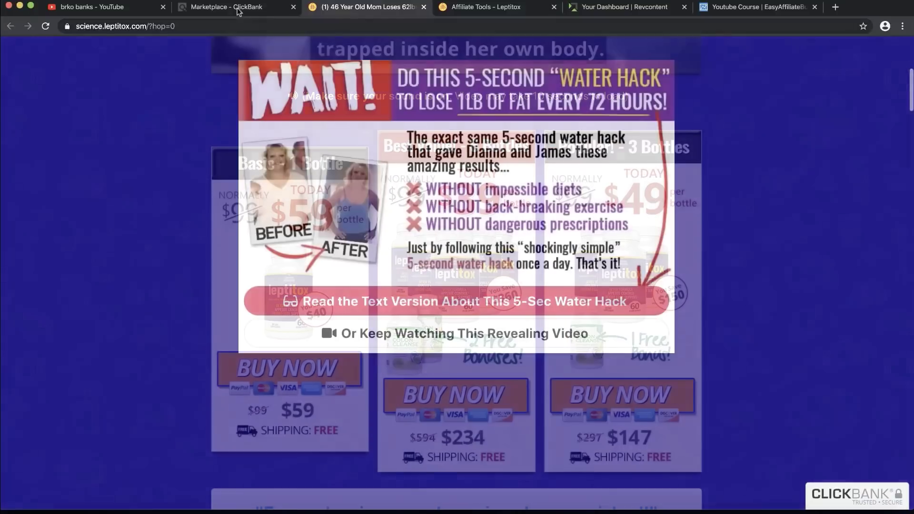
click(226, 7)
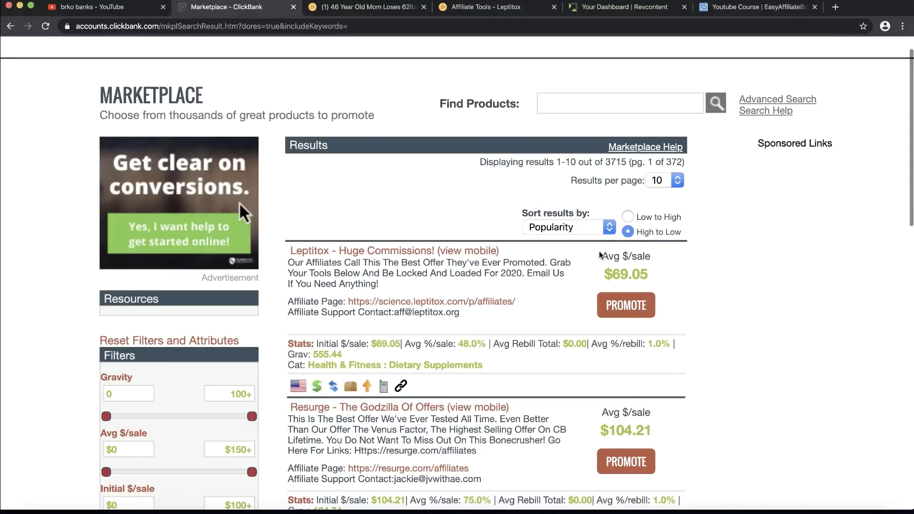
drag(600, 256, 652, 274)
click(652, 274)
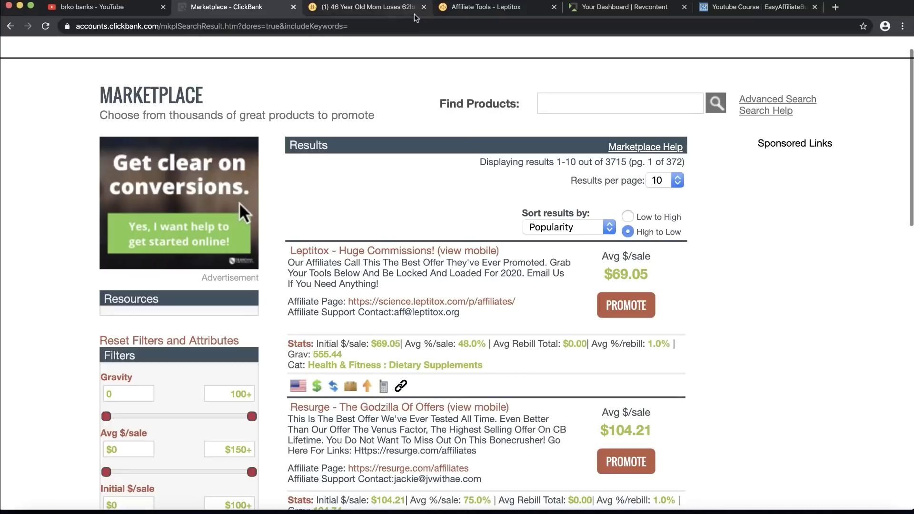
Step: Select Leptitox's affiliate page address, science.leptitox.com/p/affiliates/, in the marketplace listing
click(395, 10)
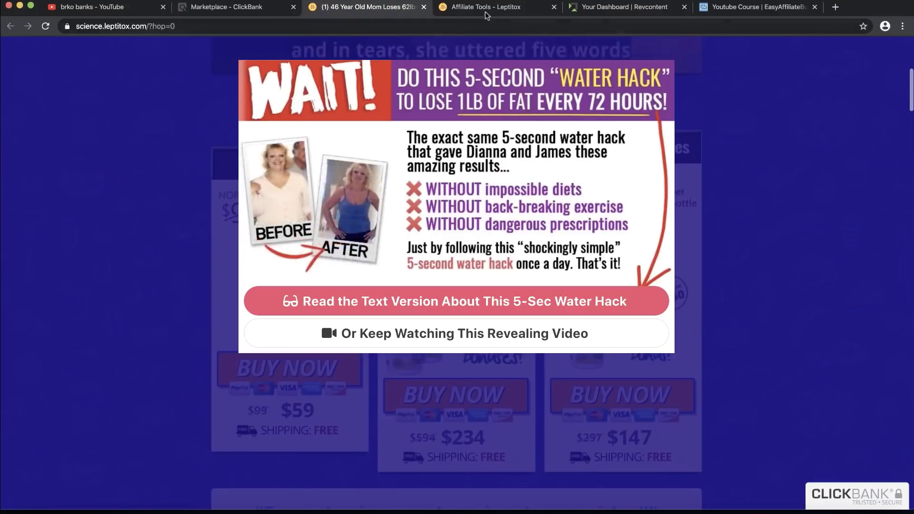
click(238, 6)
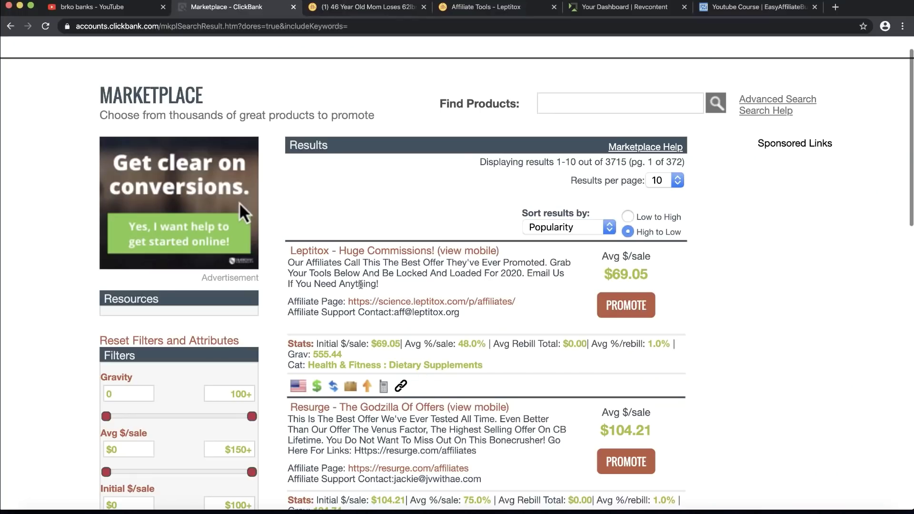
drag(288, 302, 530, 303)
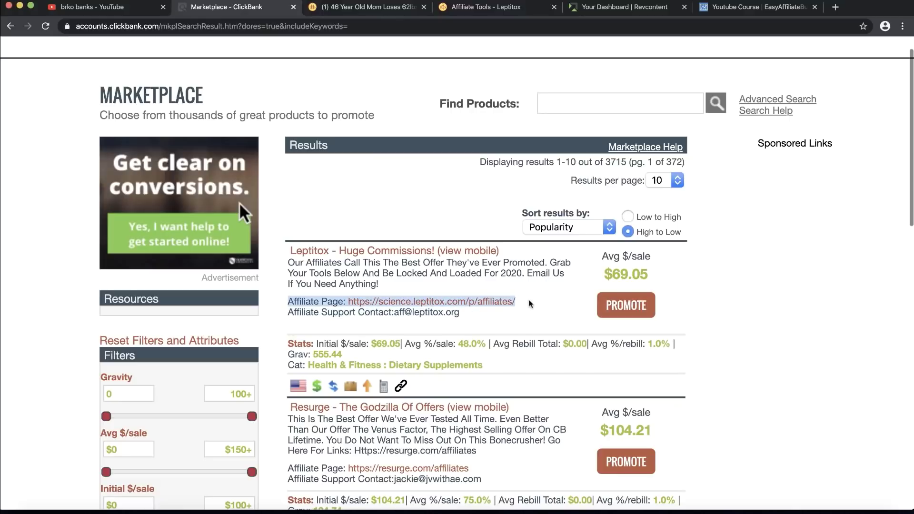
Step: Open the Leptitox affiliate page and submit its opt-in form with a first name and email
click(530, 304)
click(496, 302)
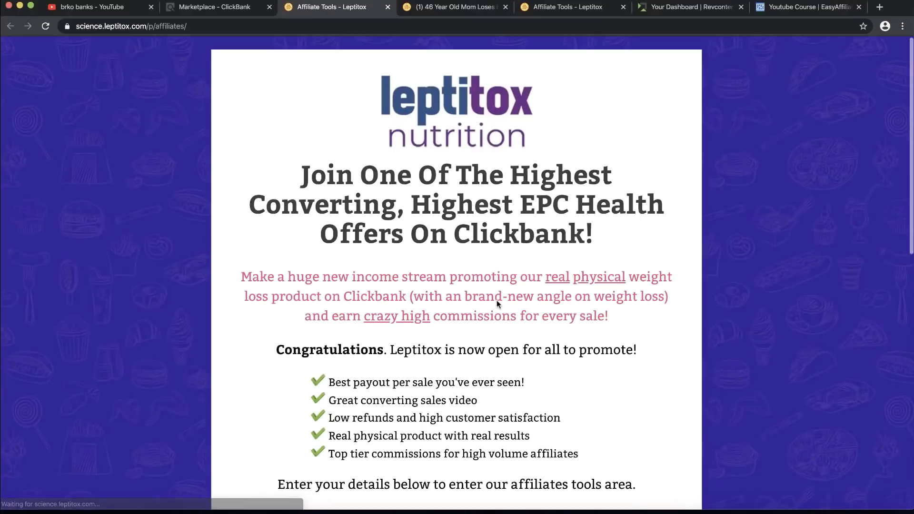
scroll(496, 300, down, 6)
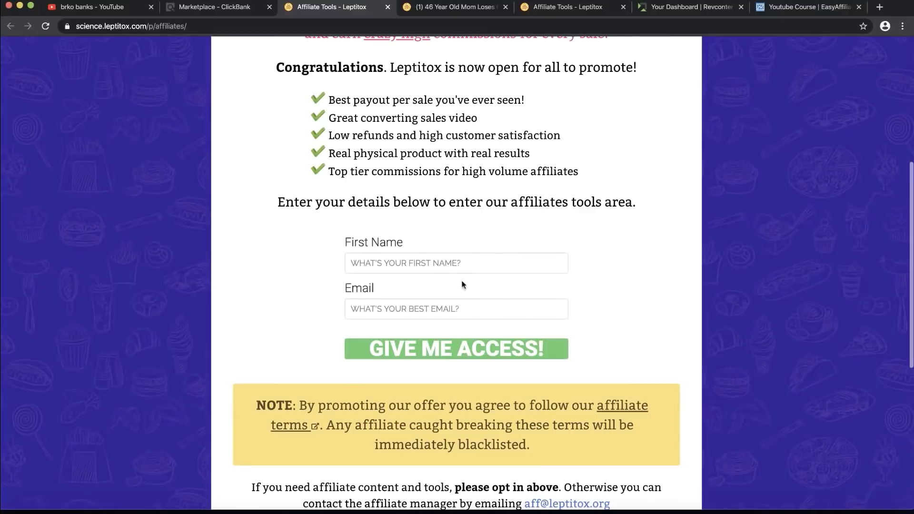
click(451, 263)
text(vfvbdfgfg)
click(412, 307)
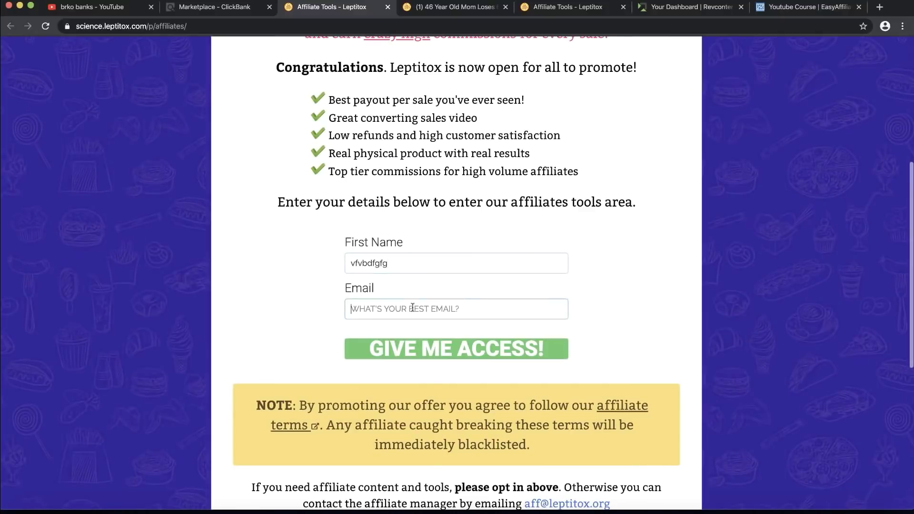
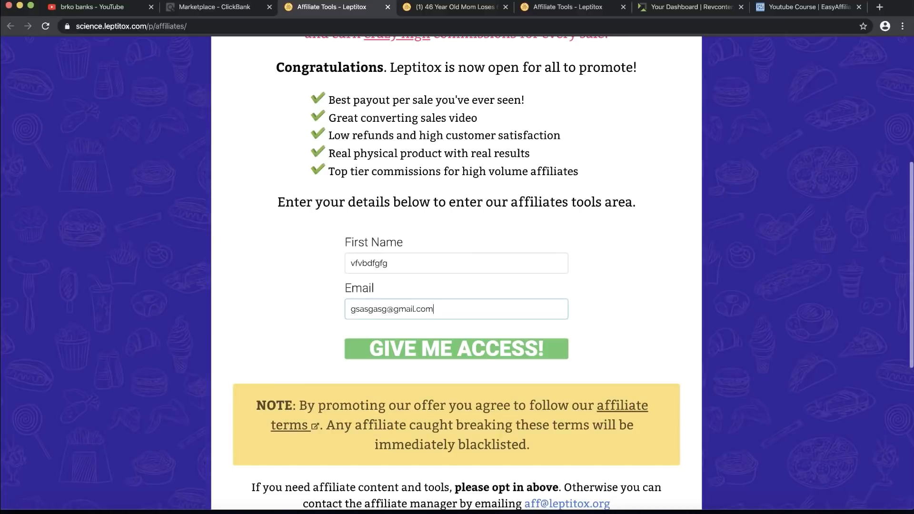
click(467, 351)
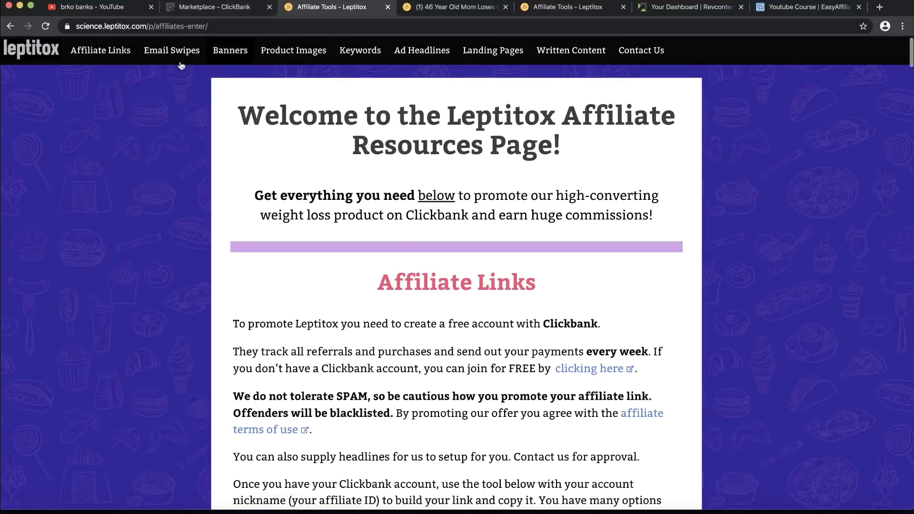
scroll(115, 52, up, 5)
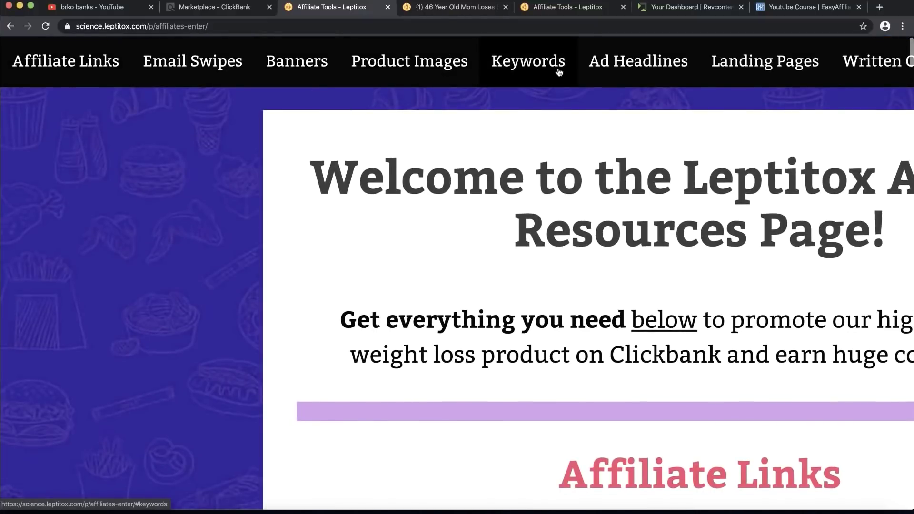
scroll(559, 71, right, 3)
scroll(559, 71, right, 7)
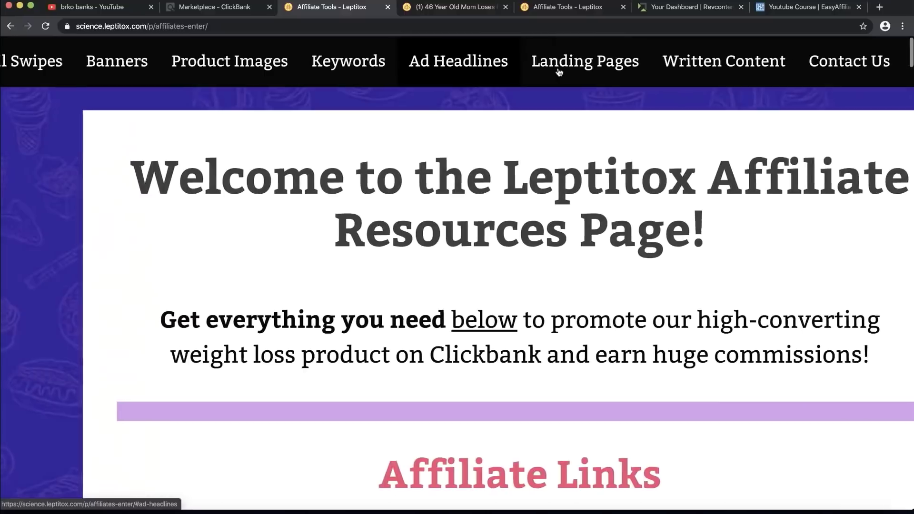
scroll(559, 72, right, 2)
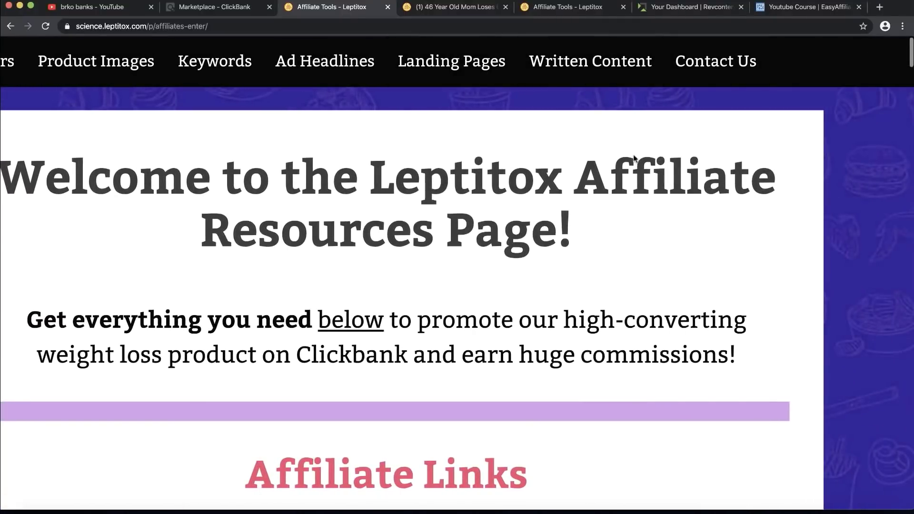
key(super+0)
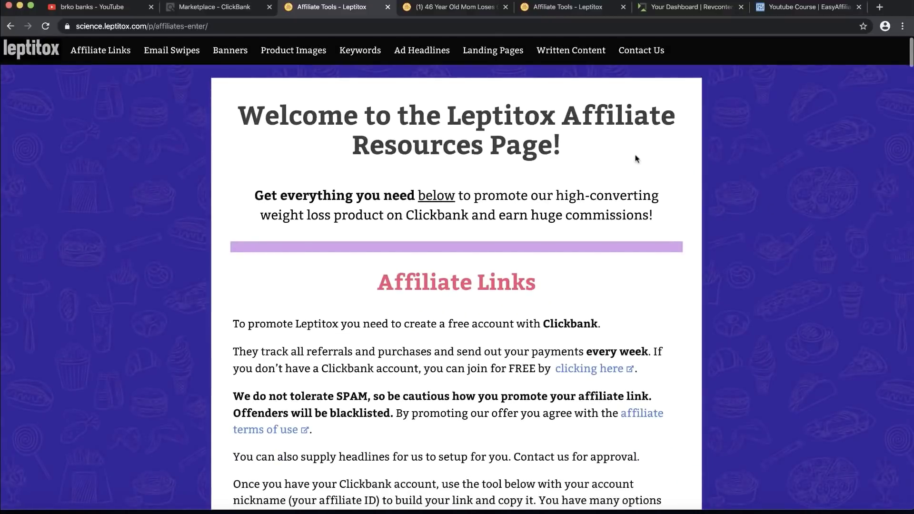
scroll(636, 159, down, 8)
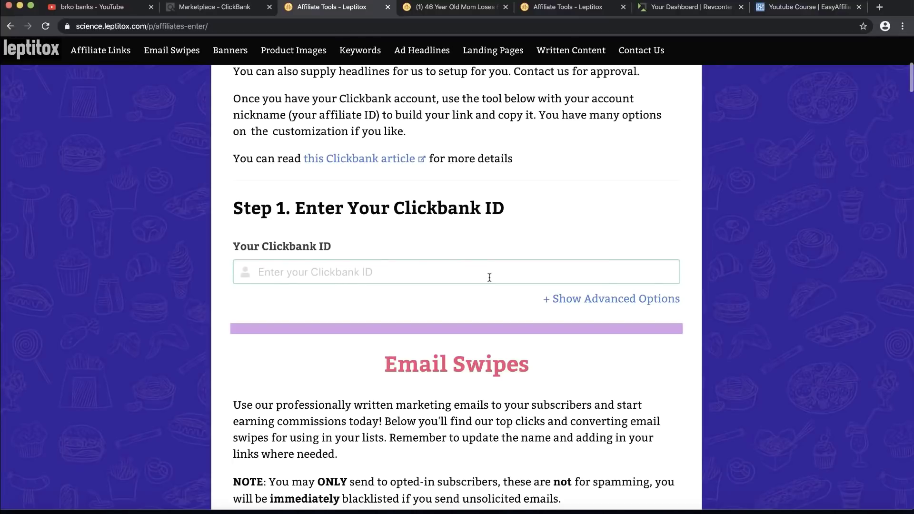
scroll(489, 278, down, 7)
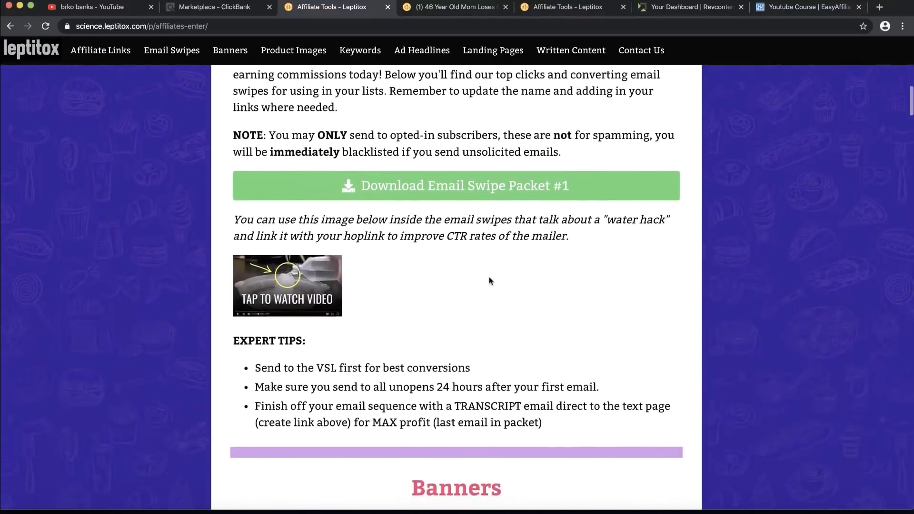
scroll(490, 281, up, 5)
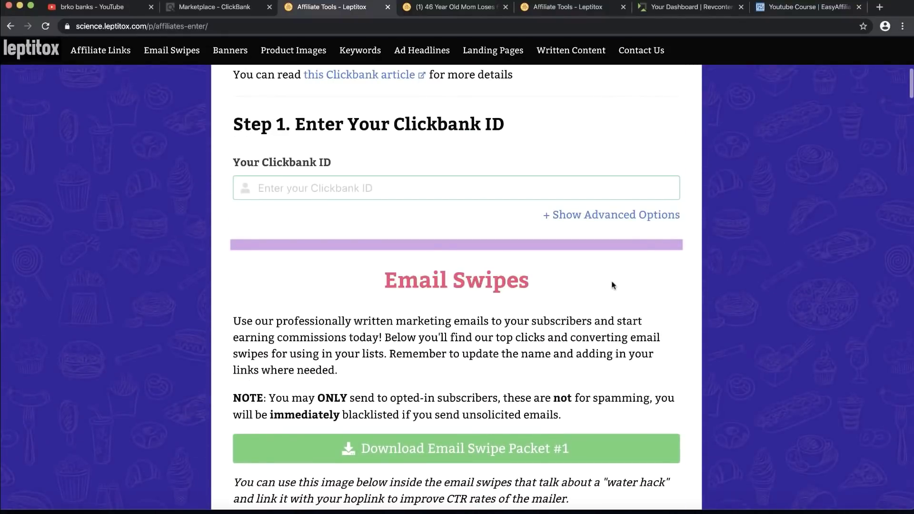
scroll(613, 285, down, 10)
scroll(406, 243, up, 3)
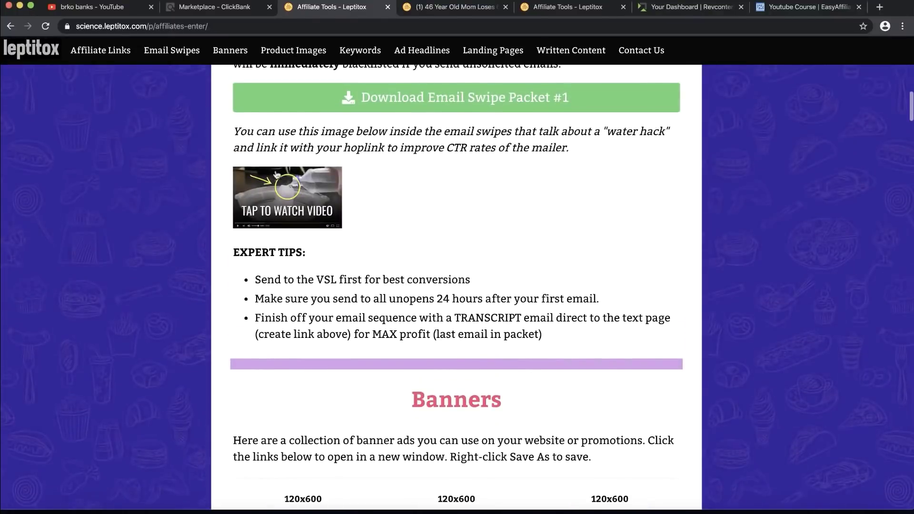
scroll(323, 191, up, 2)
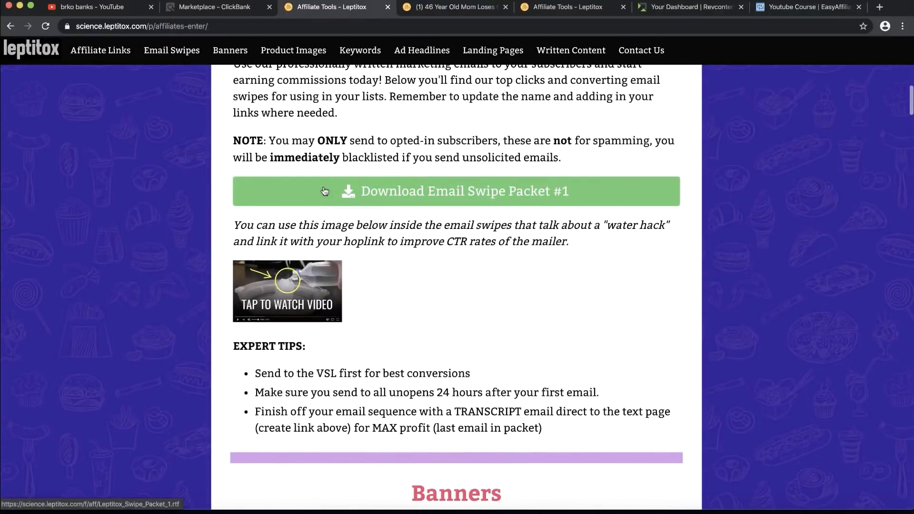
scroll(324, 191, down, 8)
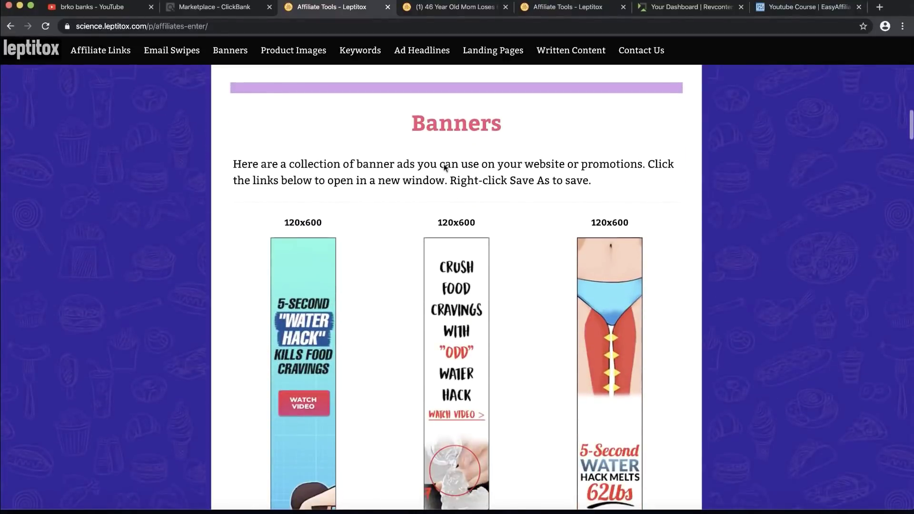
scroll(445, 166, down, 8)
scroll(319, 364, down, 5)
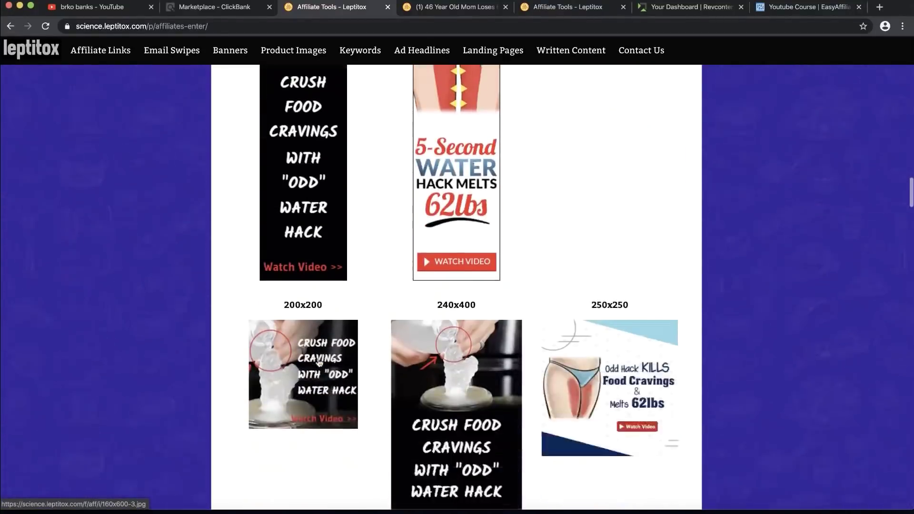
scroll(319, 363, down, 4)
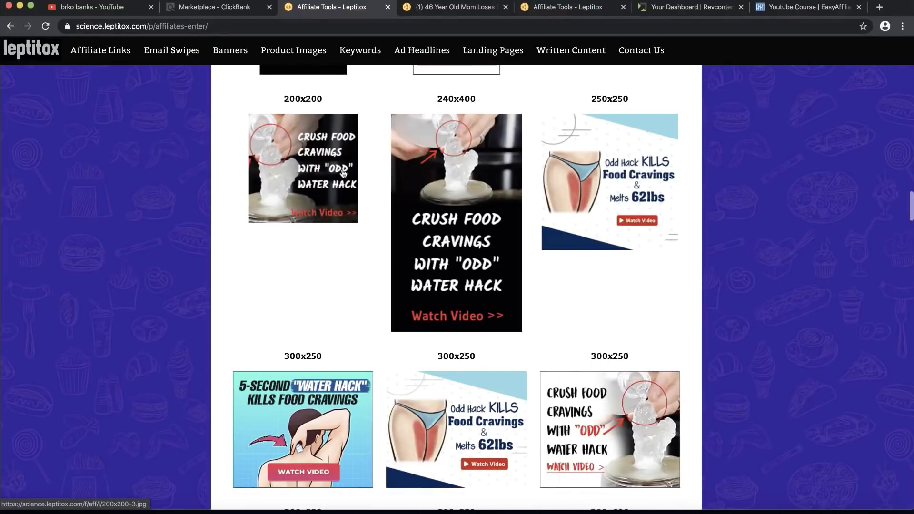
scroll(343, 174, down, 3)
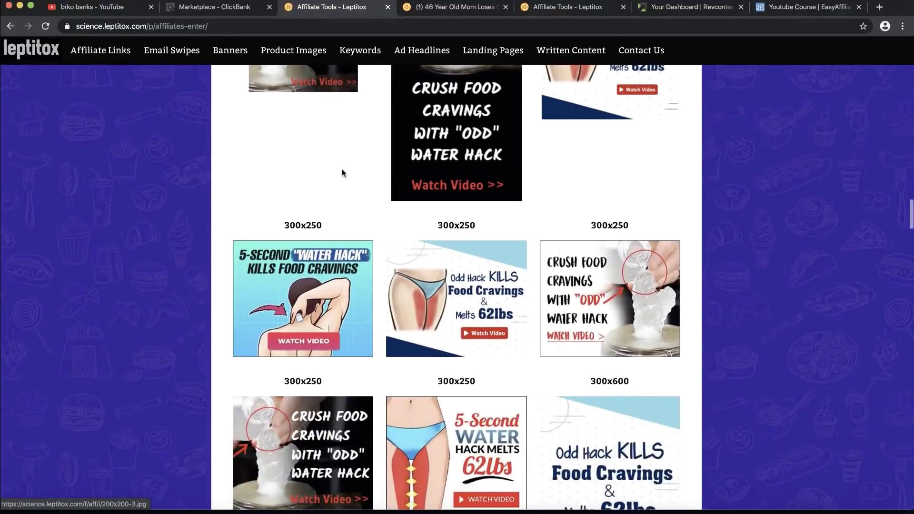
scroll(534, 303, down, 20)
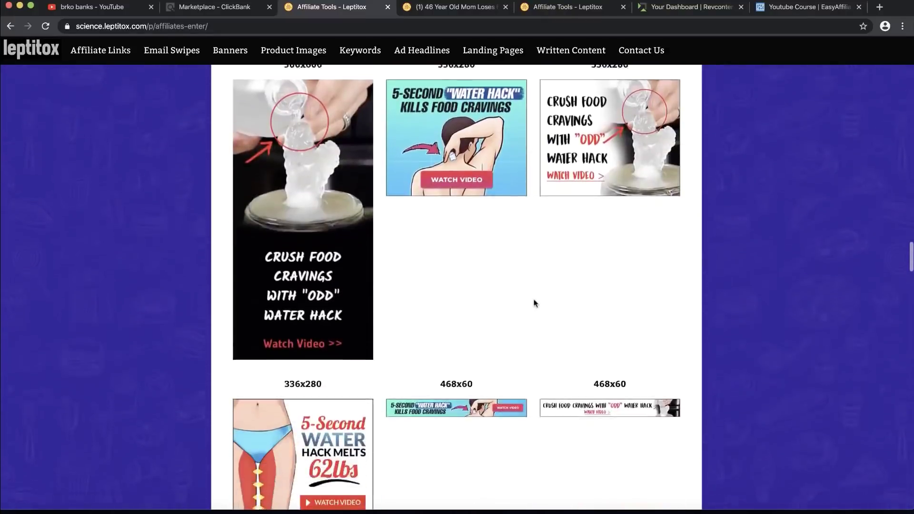
scroll(533, 303, down, 2)
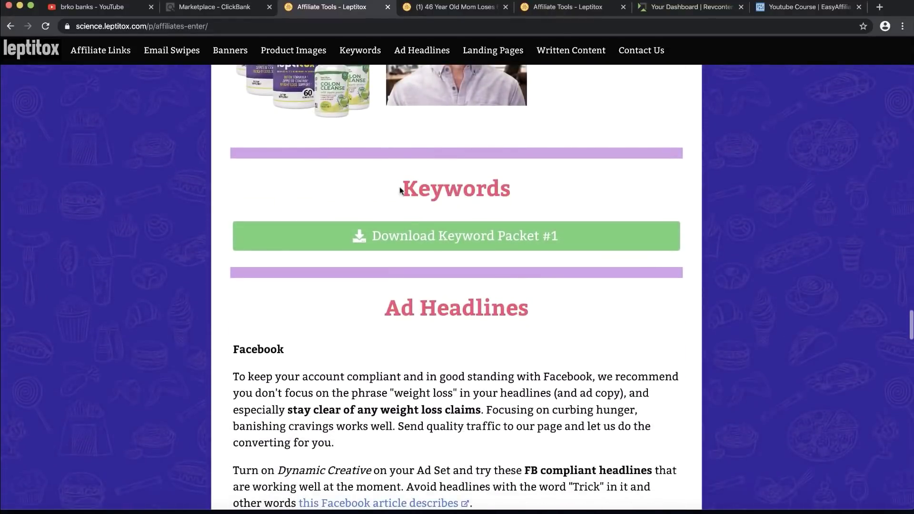
Step: Scroll through the Leptitox articles, product review and press release, then switch to the Revcontent dashboard
scroll(517, 193, down, 5)
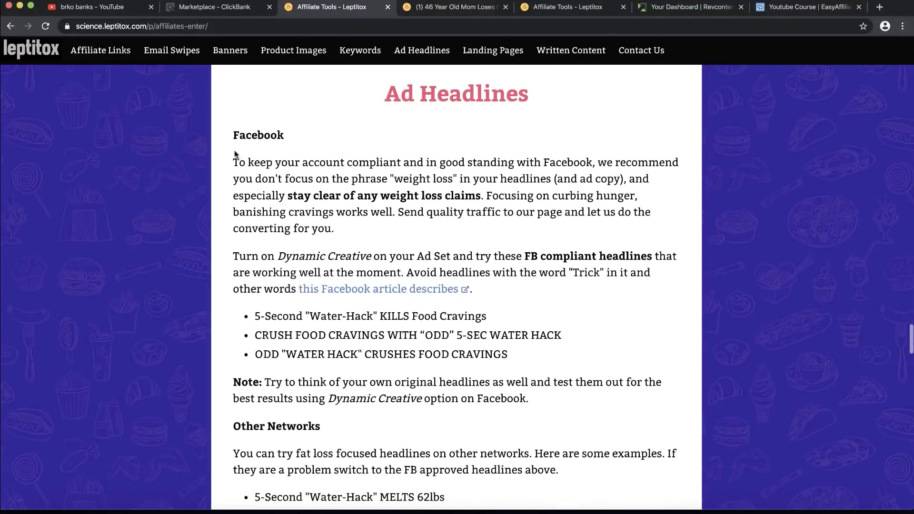
scroll(289, 208, down, 15)
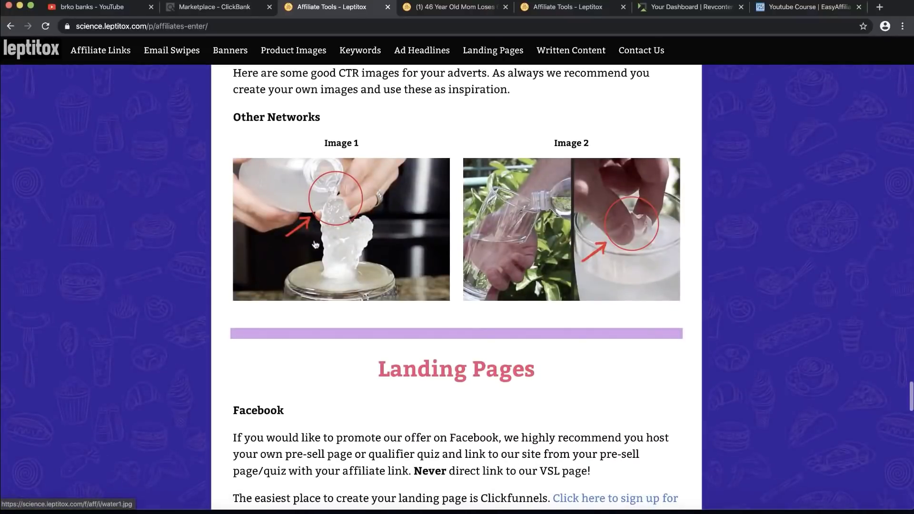
scroll(314, 239, down, 8)
scroll(313, 239, up, 6)
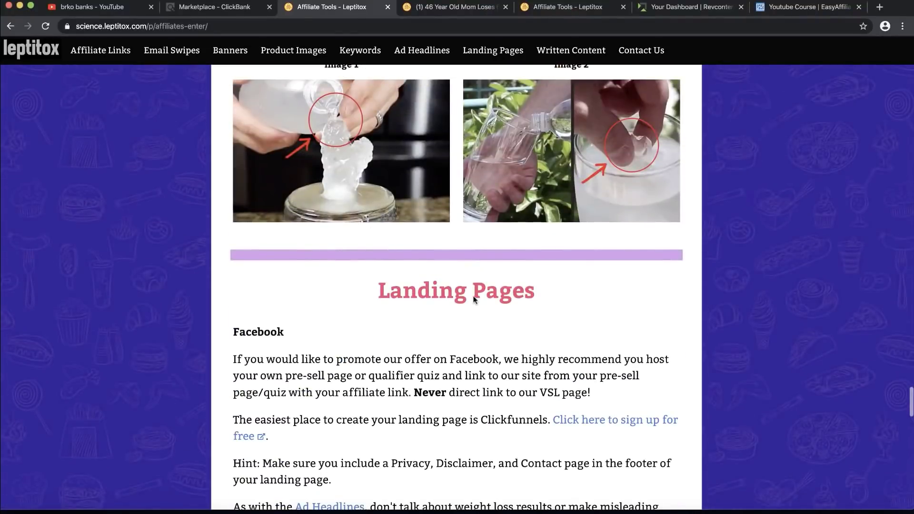
scroll(474, 301, down, 3)
scroll(474, 301, down, 3)
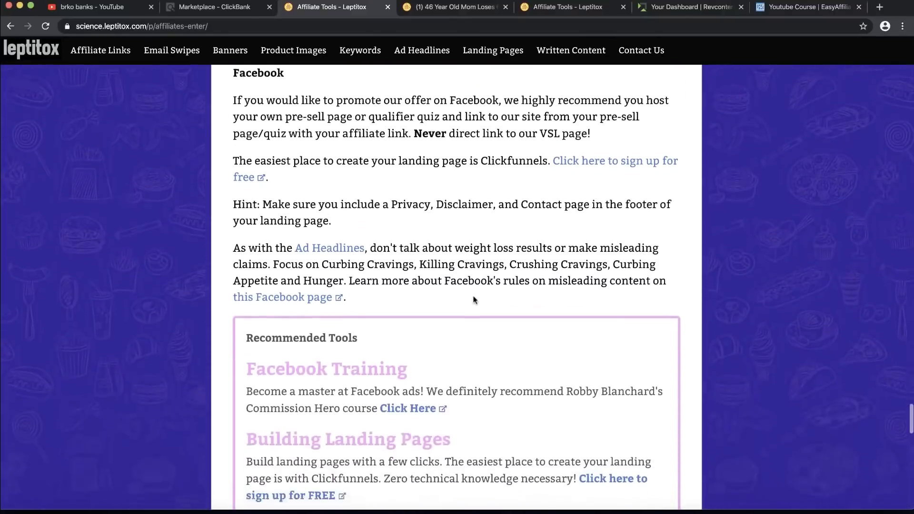
scroll(474, 299, down, 1)
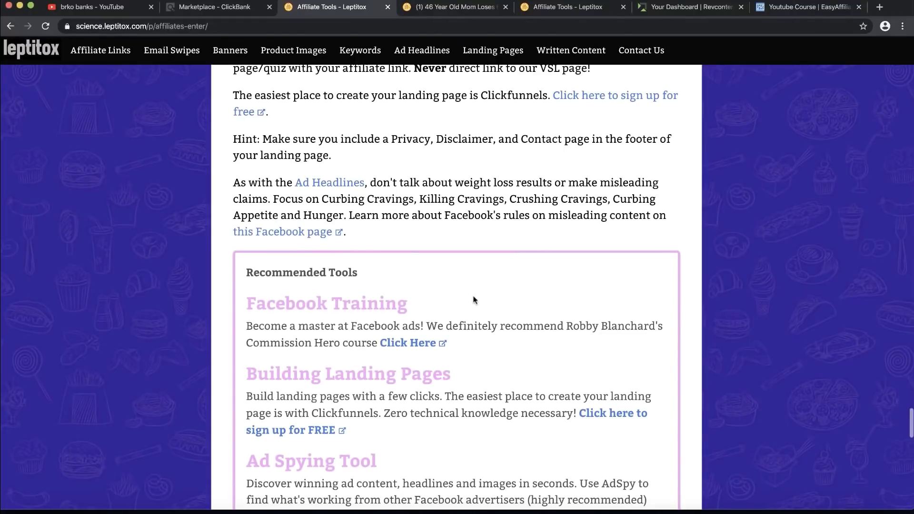
scroll(475, 300, down, 8)
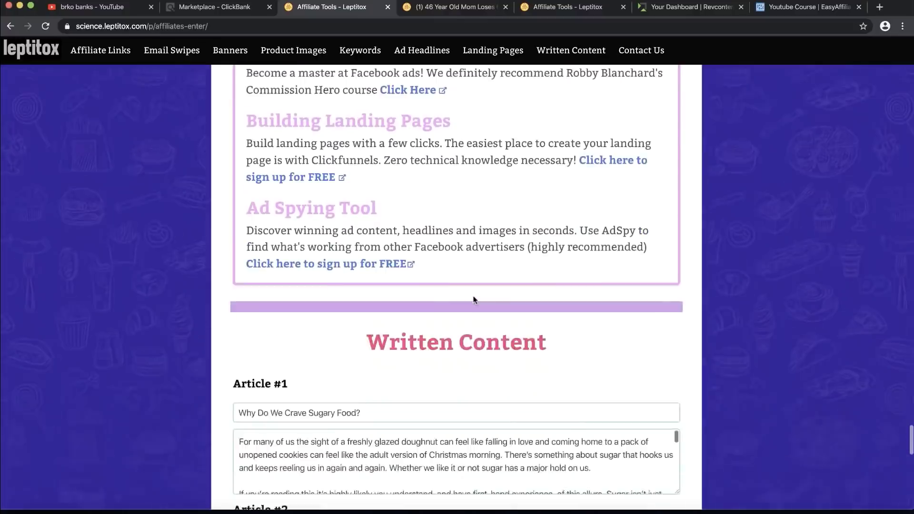
scroll(474, 300, down, 5)
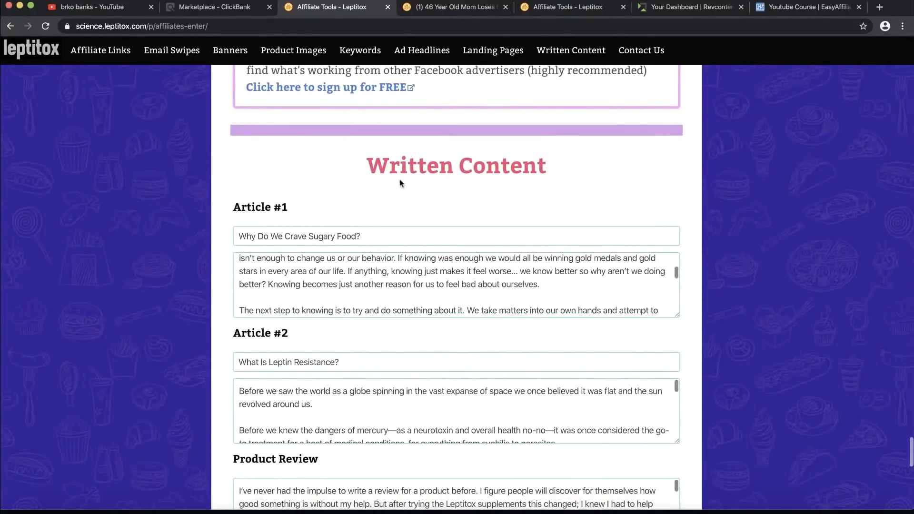
scroll(408, 175, down, 2)
scroll(408, 175, down, 1)
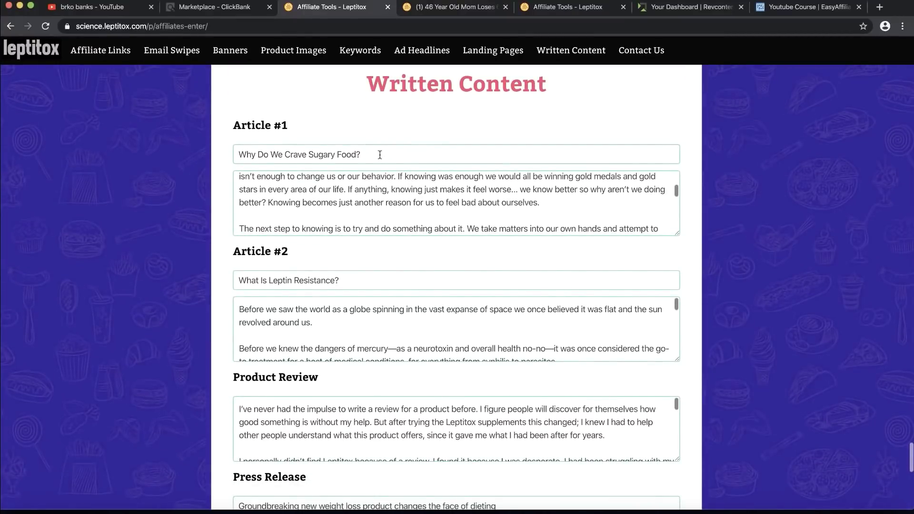
scroll(358, 200, down, 5)
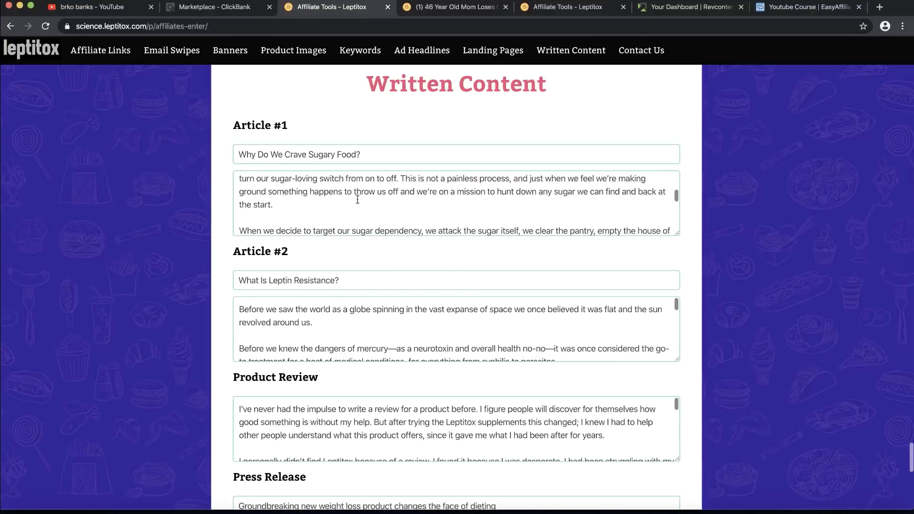
scroll(357, 200, up, 10)
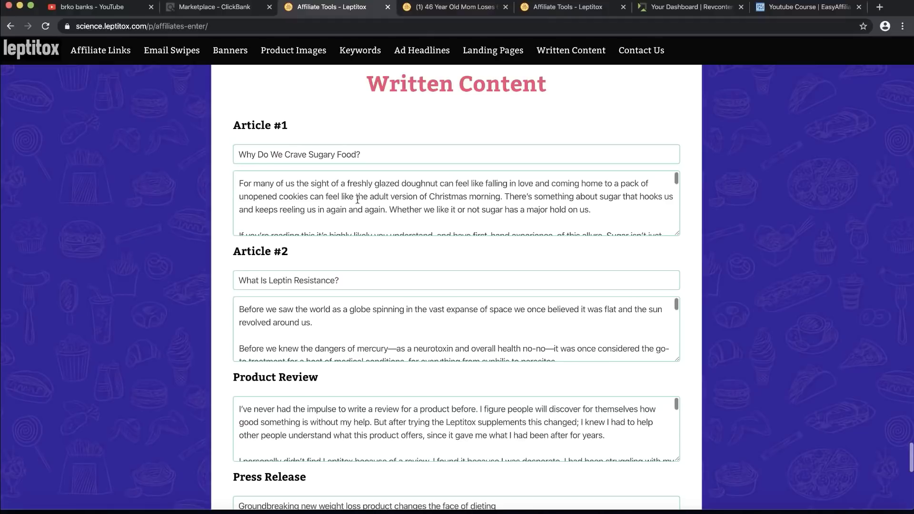
scroll(358, 200, down, 4)
scroll(255, 401, down, 8)
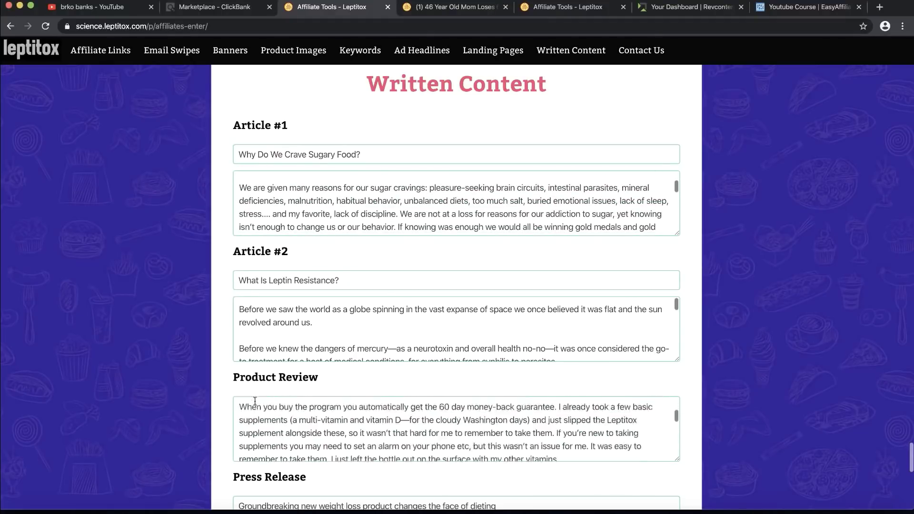
scroll(255, 402, down, 1)
scroll(304, 329, down, 15)
scroll(133, 399, down, 3)
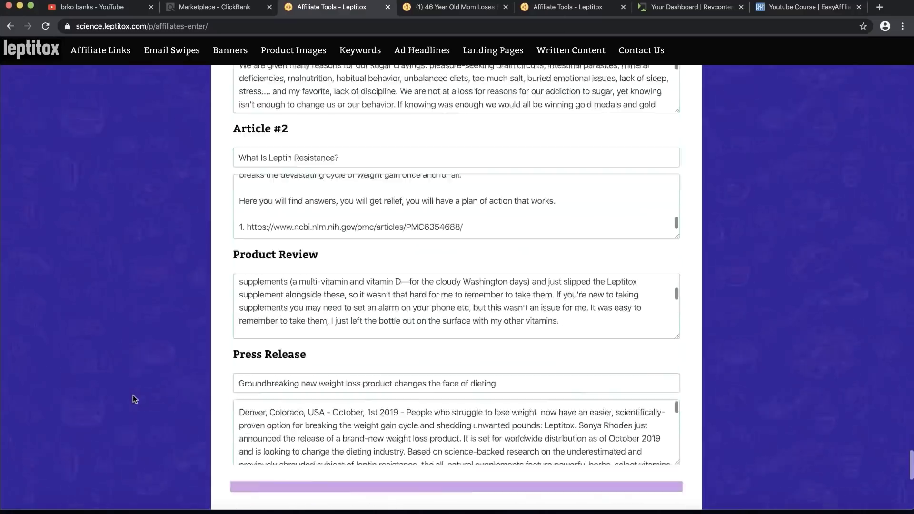
scroll(133, 396, down, 5)
scroll(133, 396, up, 20)
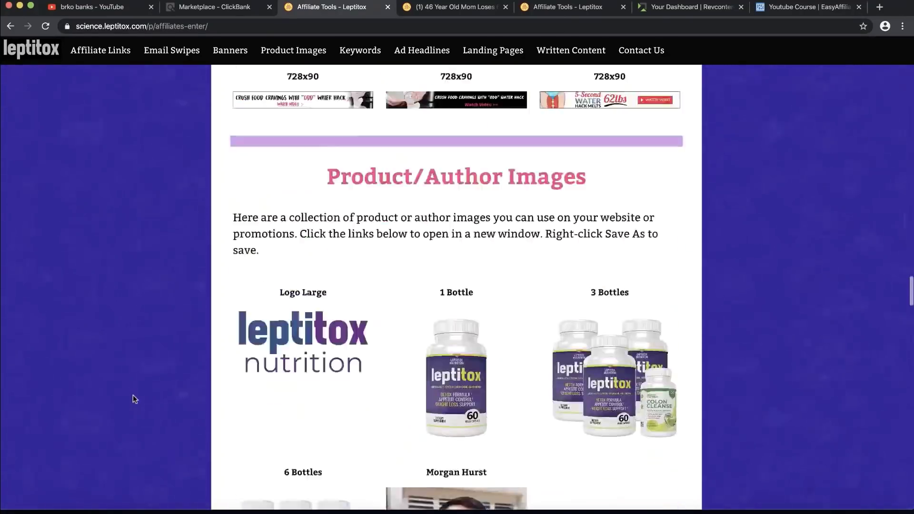
scroll(133, 399, up, 20)
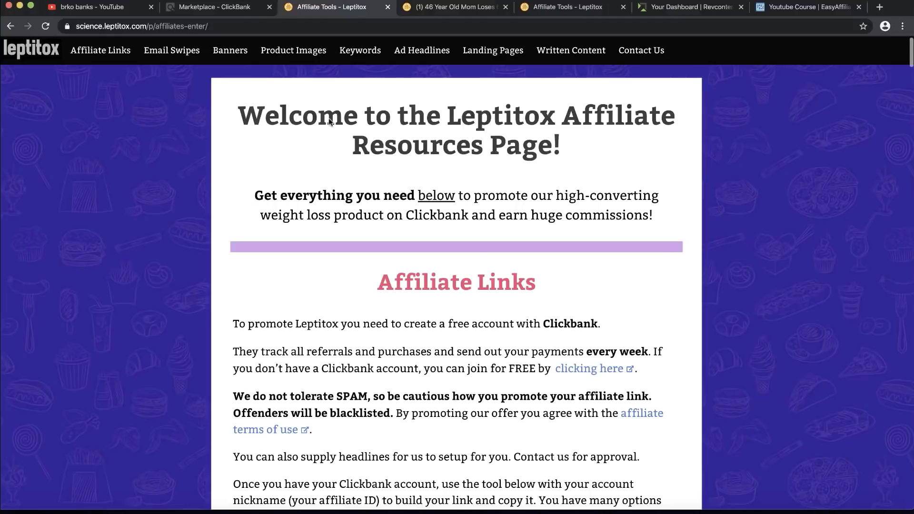
click(653, 15)
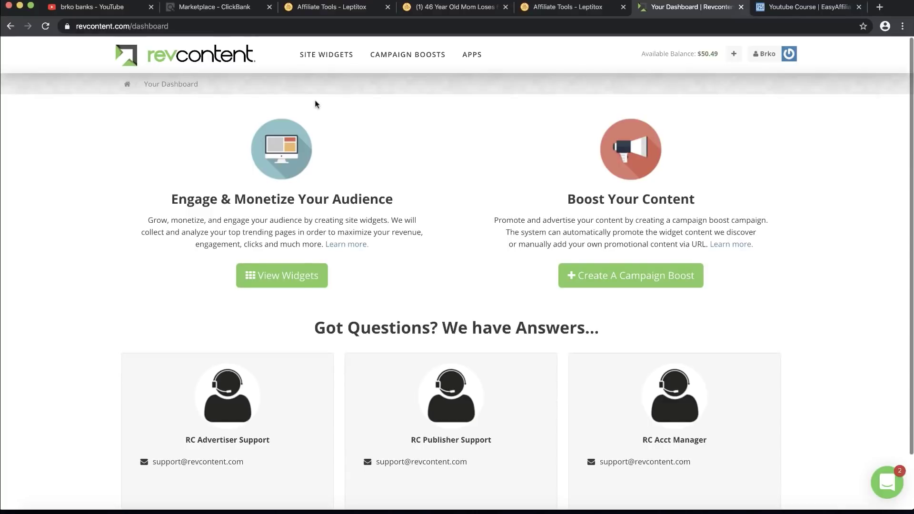
scroll(346, 165, down, 3)
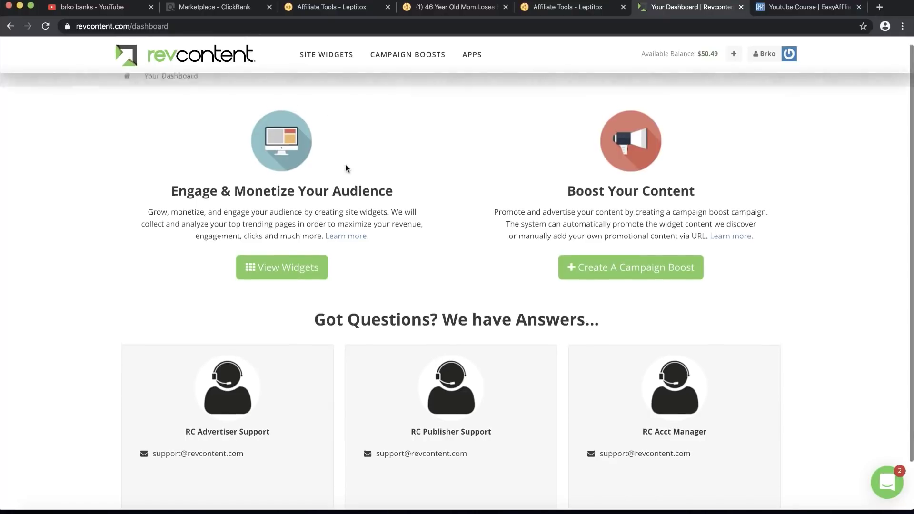
scroll(347, 165, up, 3)
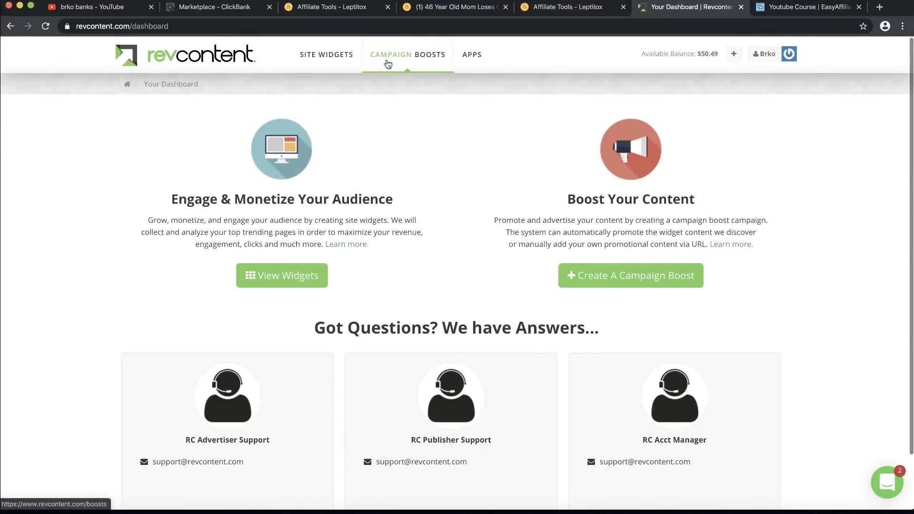
scroll(281, 129, down, 3)
scroll(392, 252, up, 3)
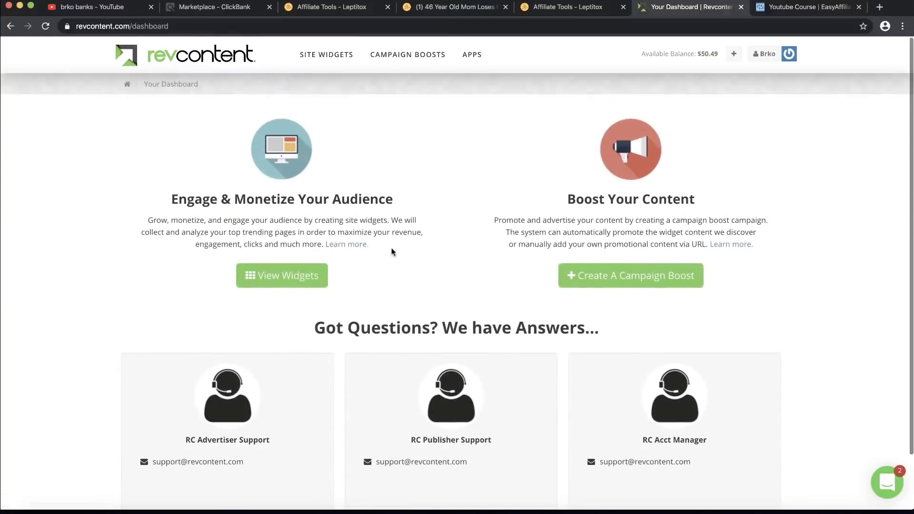
Step: Open a new Create Campaign Boost form from the Campaign Boosts list
click(415, 59)
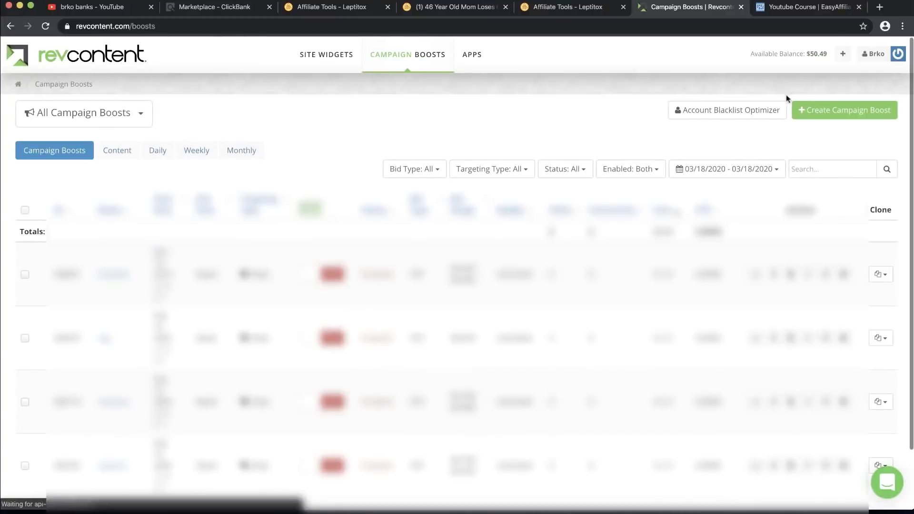
click(850, 114)
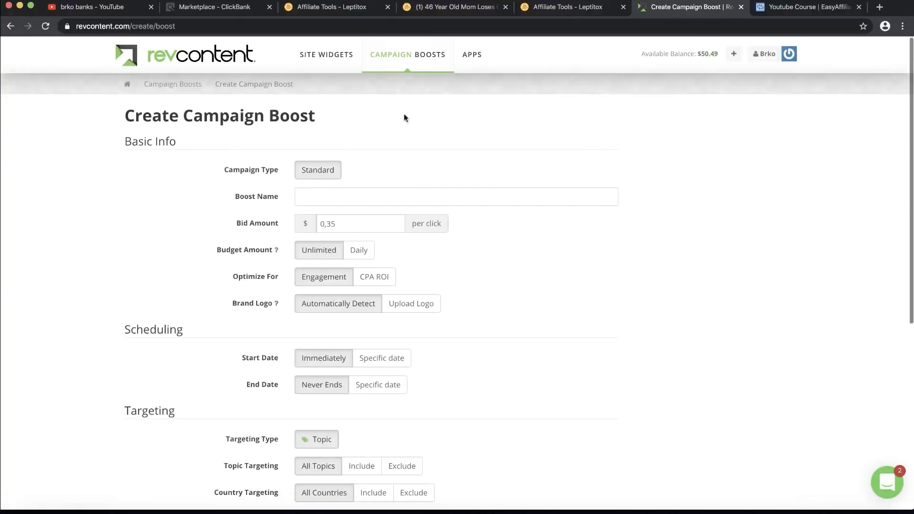
drag(125, 141, 242, 144)
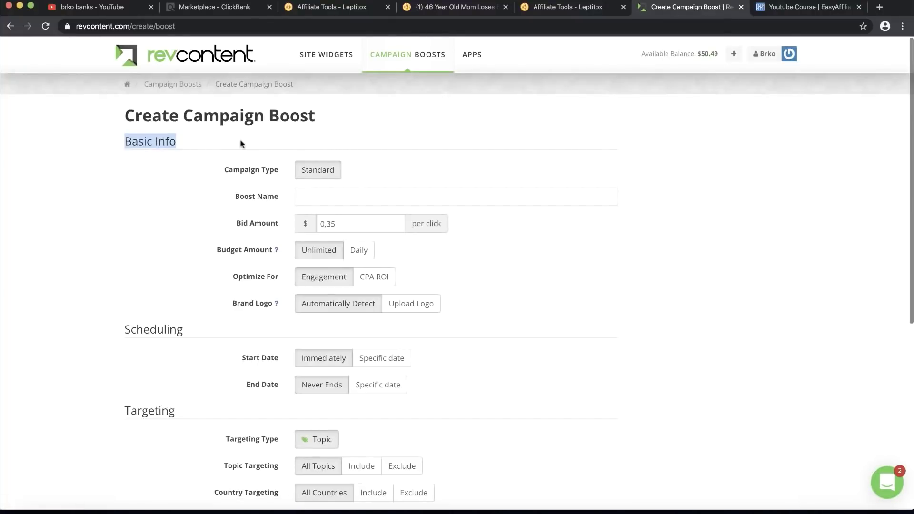
click(242, 144)
scroll(250, 170, up, 3)
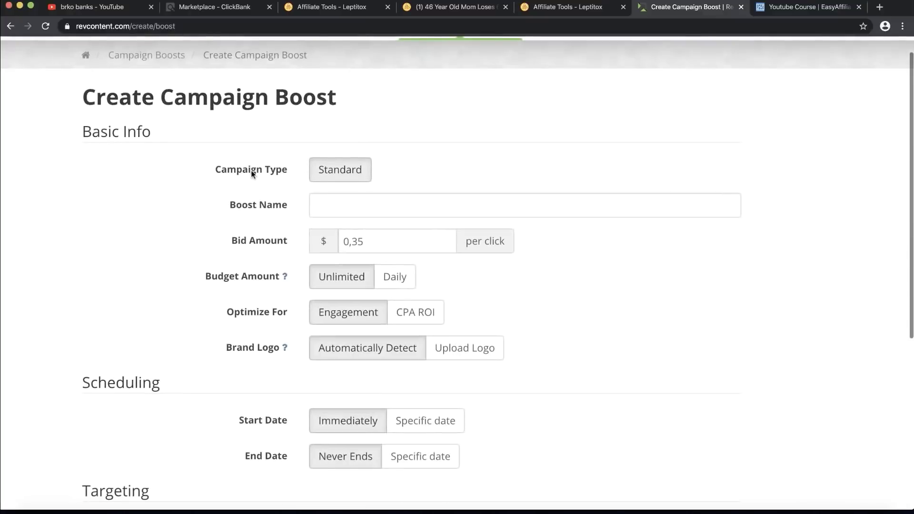
drag(217, 170, 282, 171)
click(283, 171)
click(341, 199)
scroll(341, 198, down, 3)
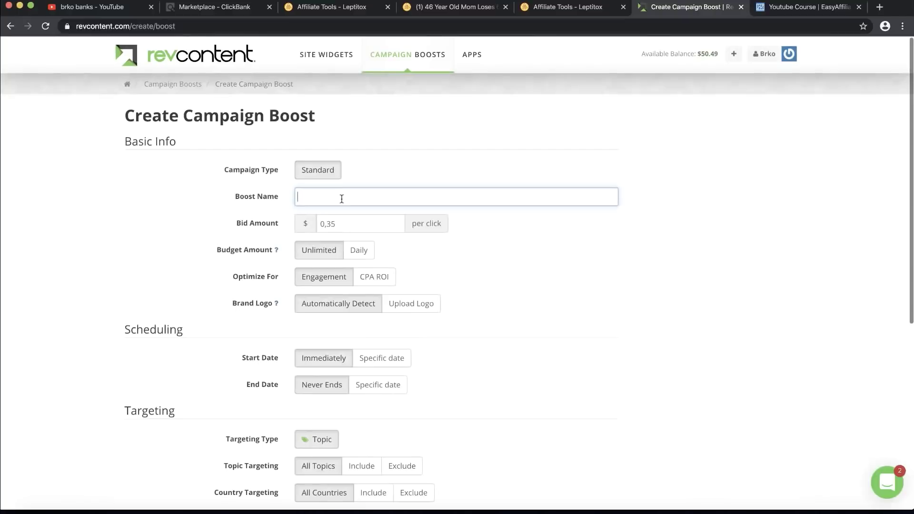
Step: Copy 'Leptitox' from the ClickBank results and paste it as the Boost Name
click(229, 9)
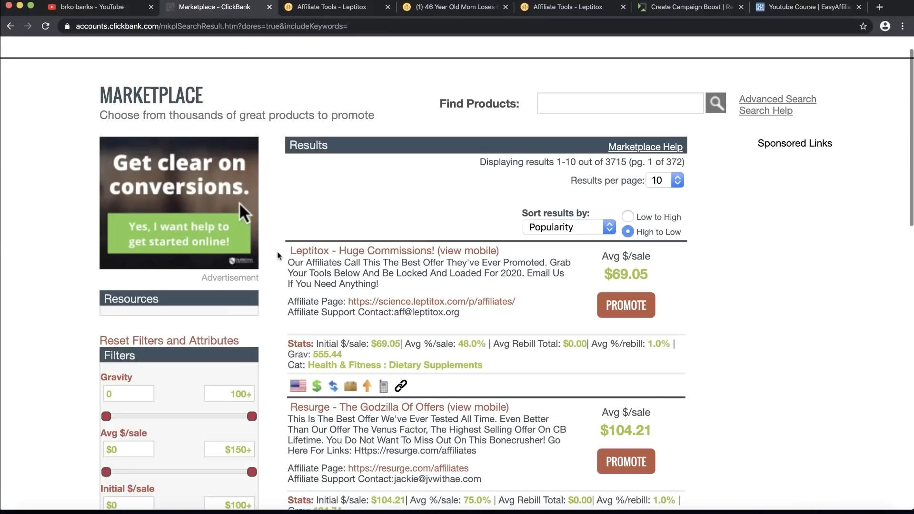
drag(286, 252, 329, 256)
key(super+c)
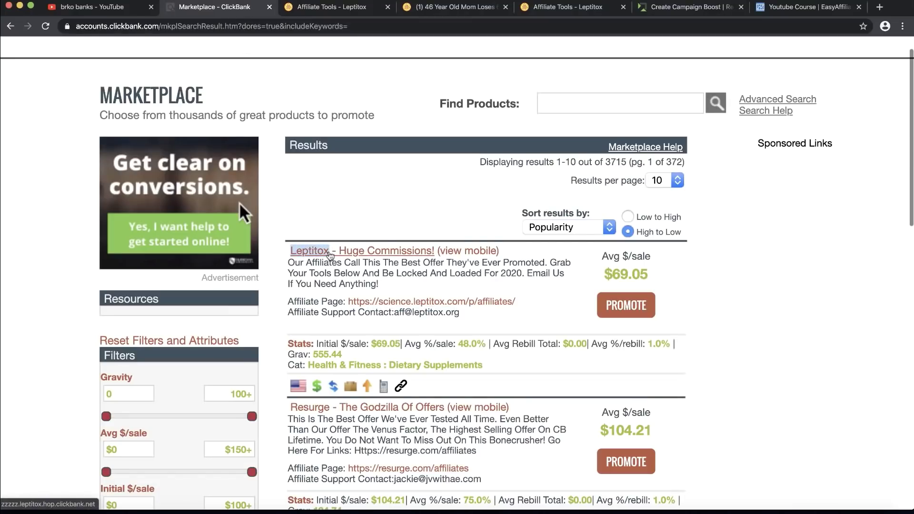
click(654, 16)
click(340, 200)
key(super+v)
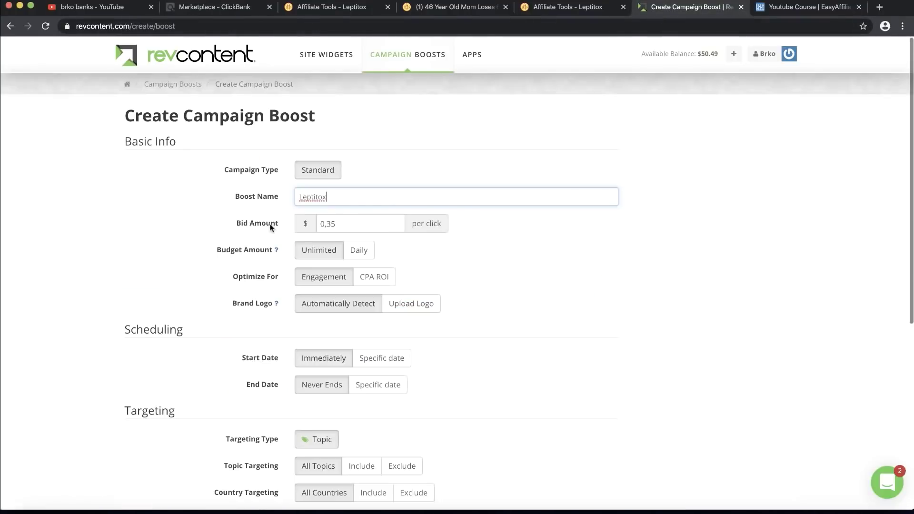
click(271, 228)
scroll(257, 224, up, 5)
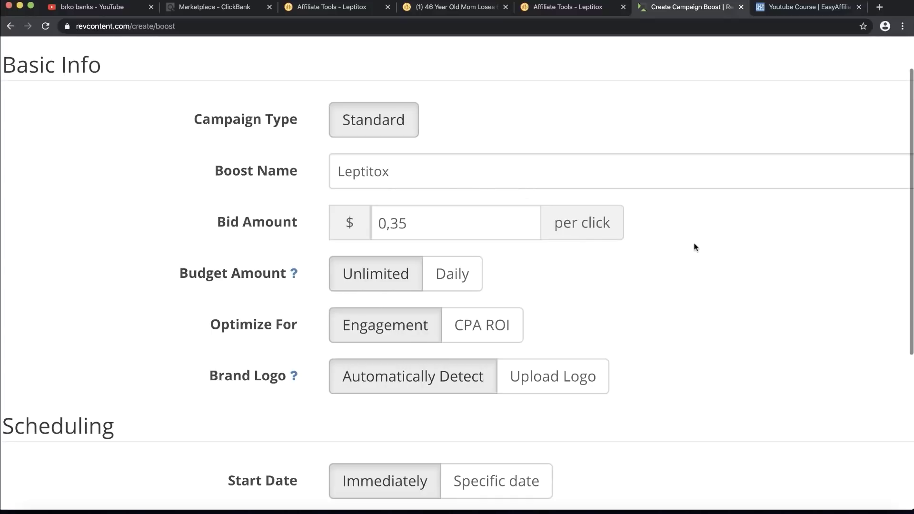
click(415, 226)
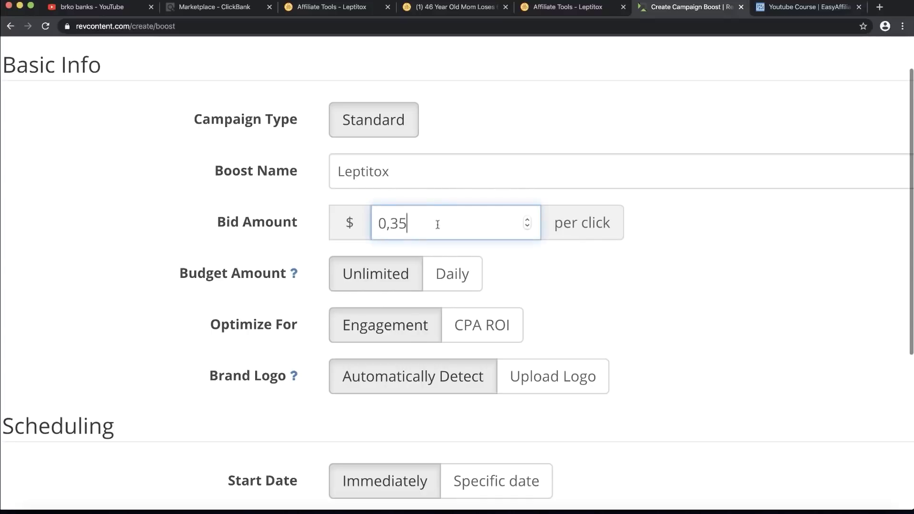
drag(407, 223, 391, 224)
text(02)
key(BackSpace)
text(5)
click(753, 254)
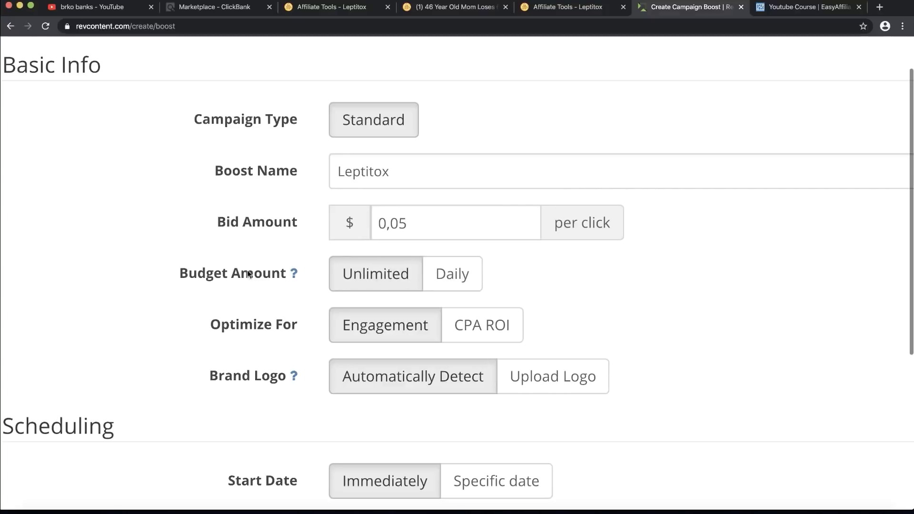
click(442, 275)
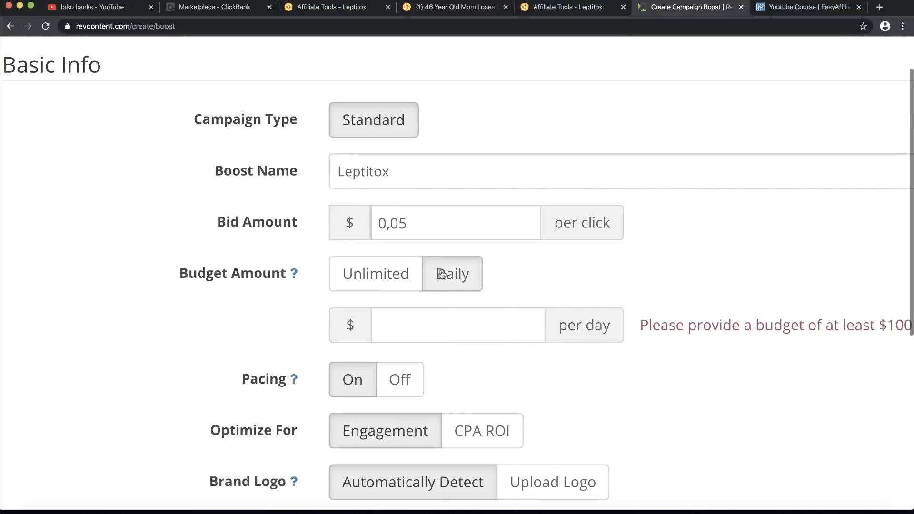
click(372, 268)
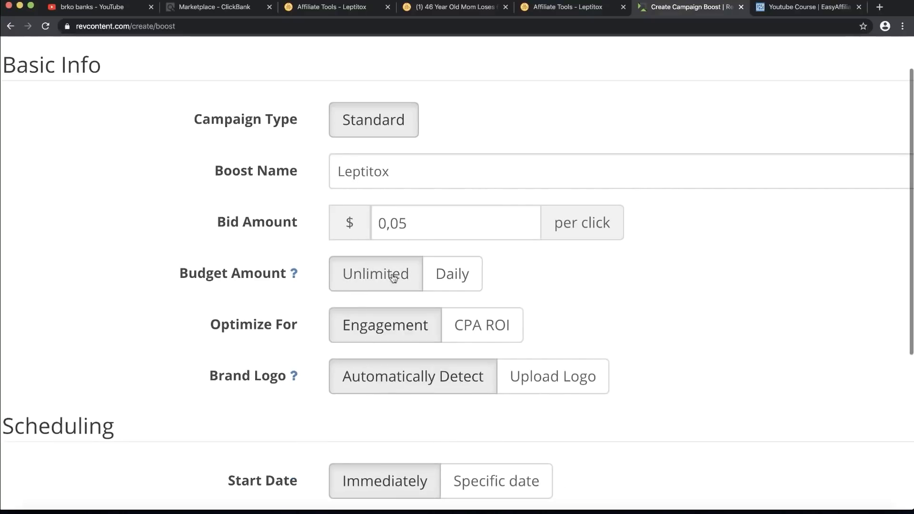
scroll(375, 283, down, 3)
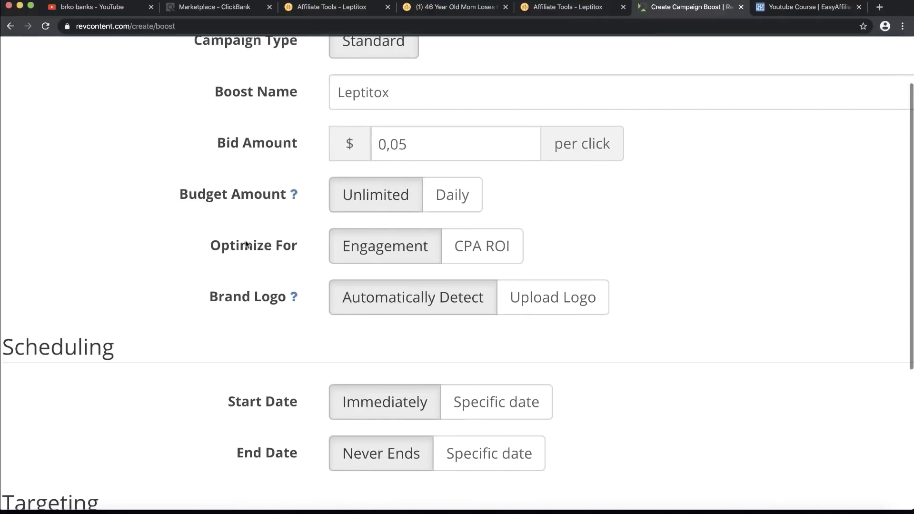
drag(221, 248, 299, 247)
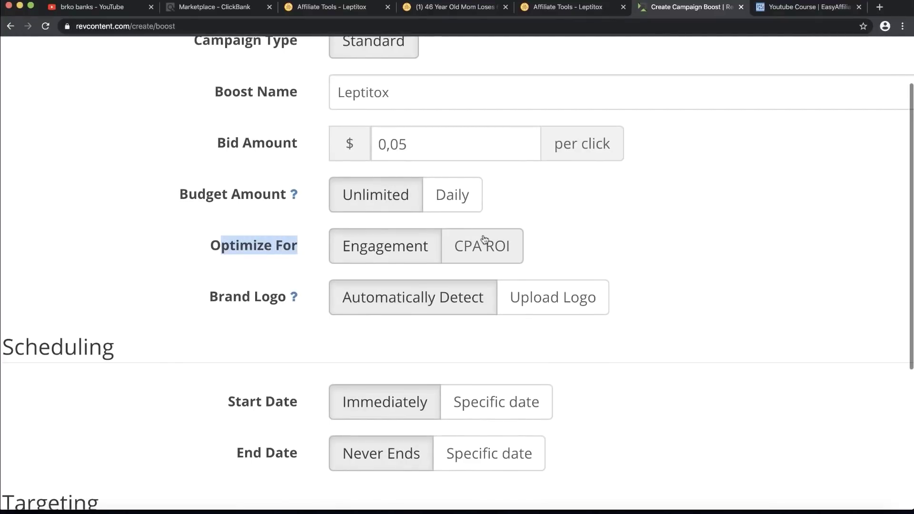
click(558, 238)
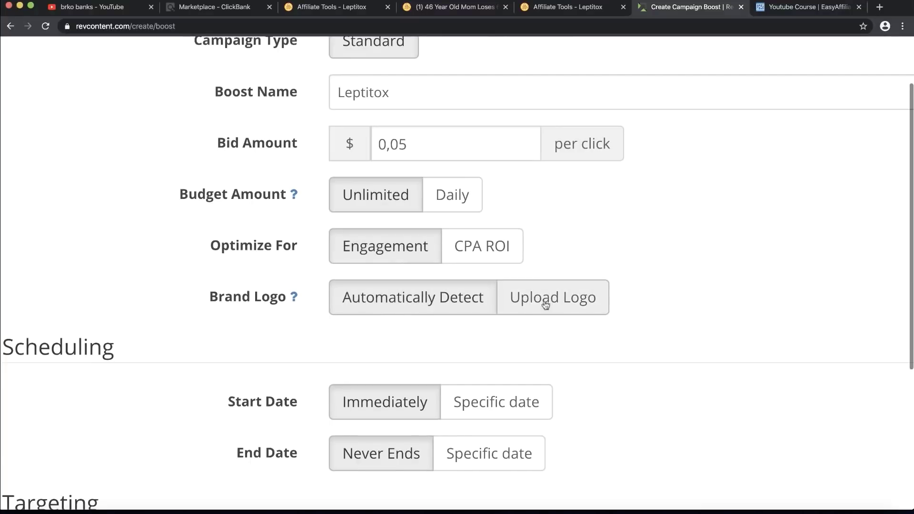
scroll(342, 307, down, 5)
scroll(343, 305, down, 2)
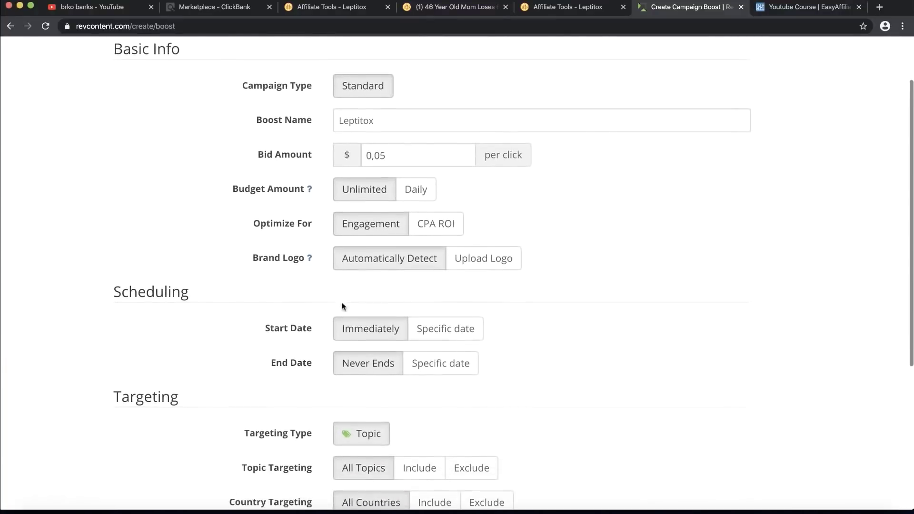
scroll(342, 305, up, 3)
scroll(342, 306, up, 2)
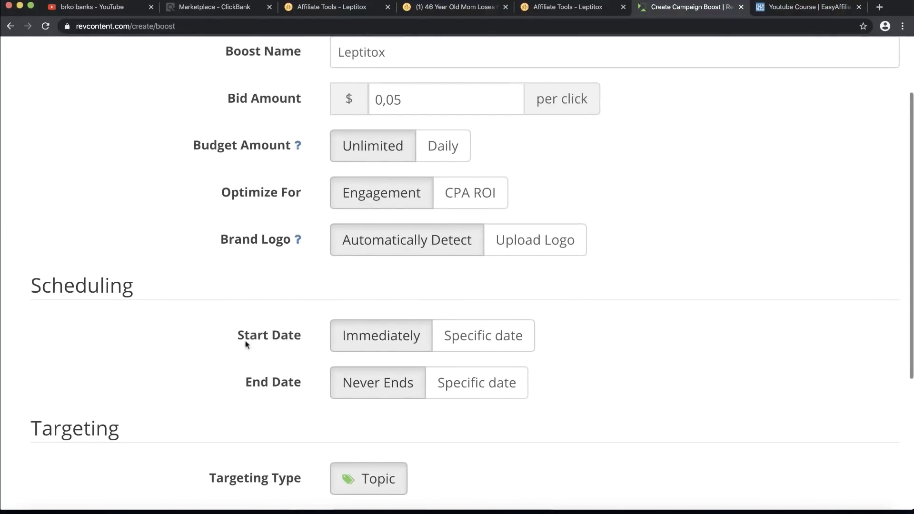
Step: Set the boost's Start Date to the specific date 03/18/2020 at 08:00
drag(245, 342, 299, 388)
click(298, 386)
click(479, 345)
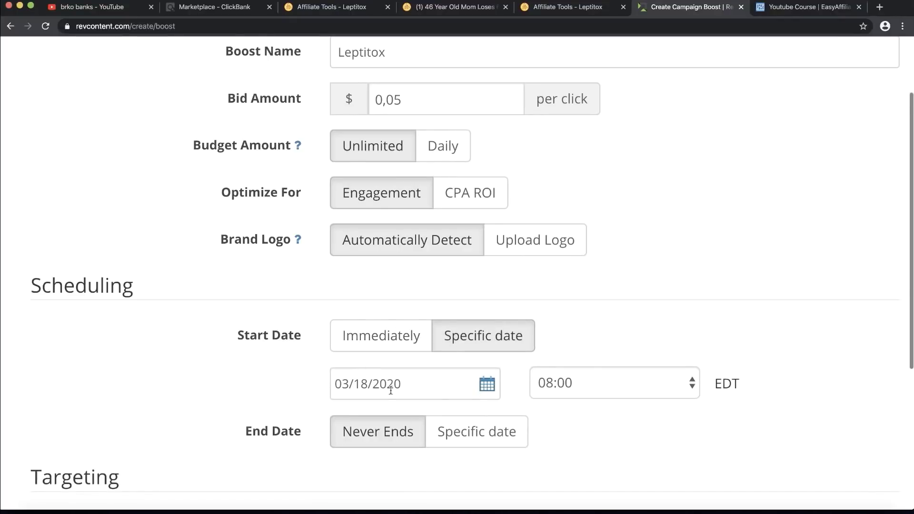
Step: Set a specific End Date of 03/20/2020 at 01:00 EDT
click(447, 423)
scroll(448, 423, down, 3)
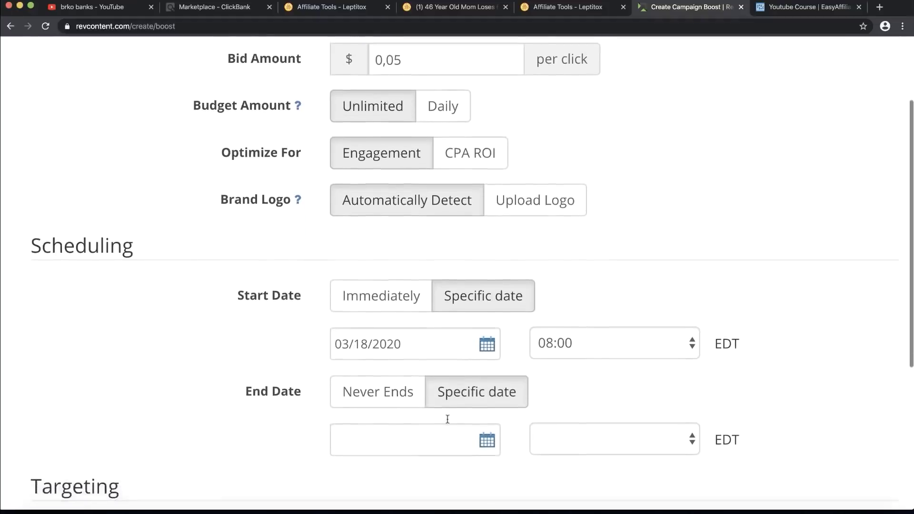
click(395, 403)
scroll(394, 401, down, 5)
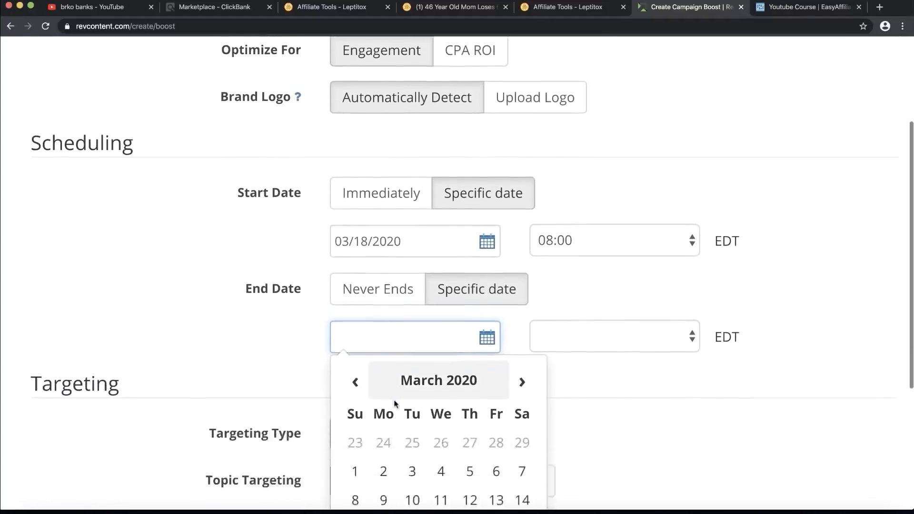
click(493, 482)
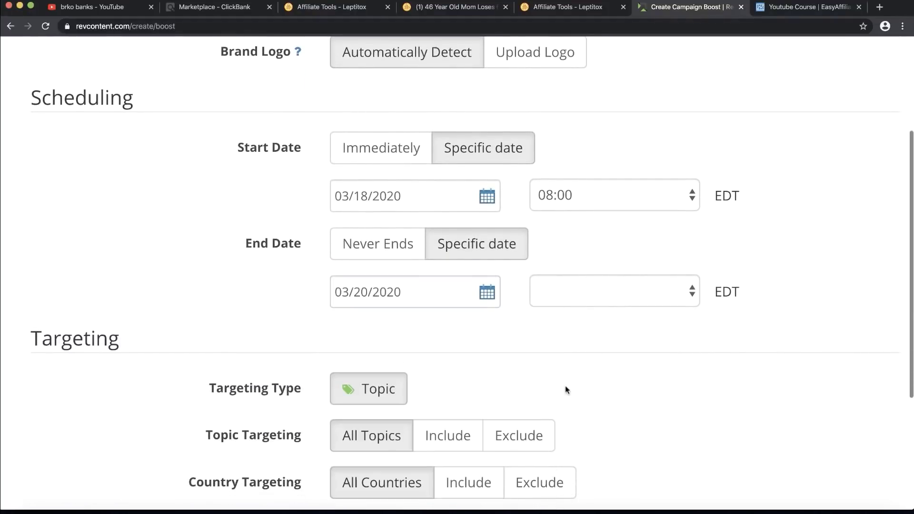
click(686, 289)
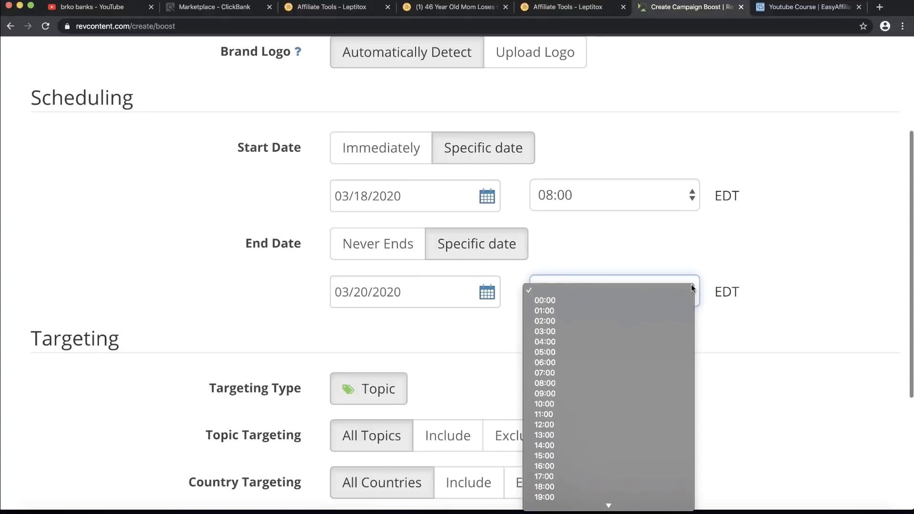
click(621, 311)
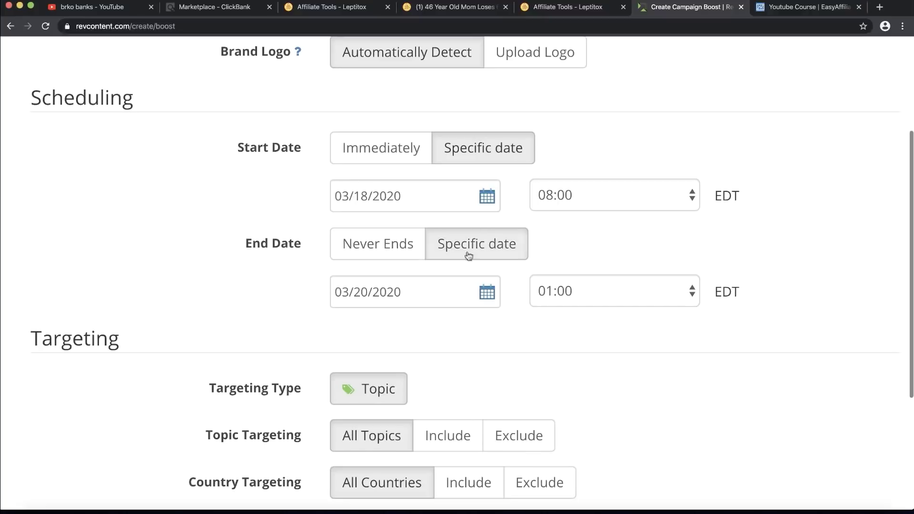
scroll(345, 151, up, 1)
scroll(345, 151, up, 1)
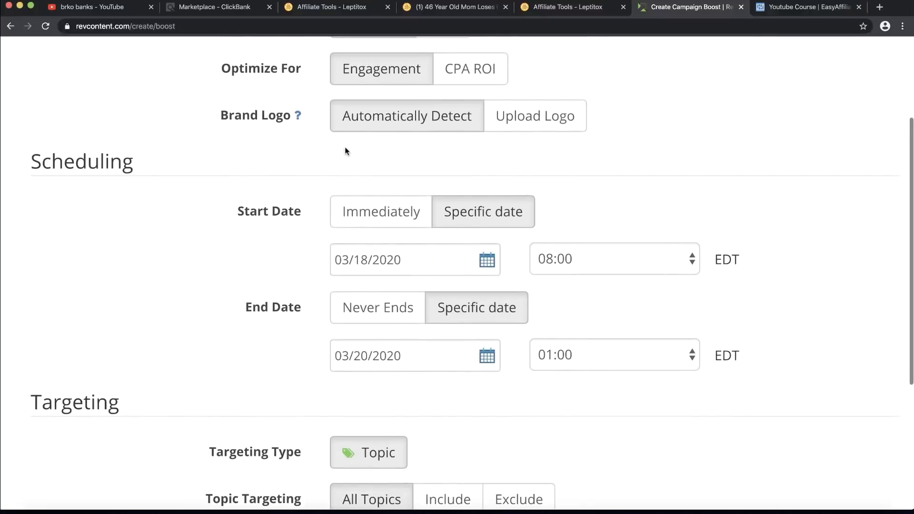
scroll(345, 151, down, 5)
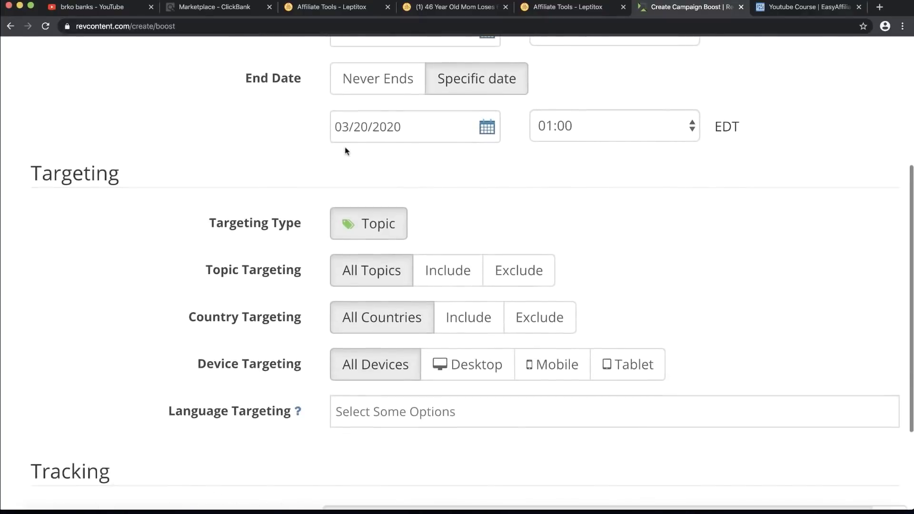
key(super+minus)
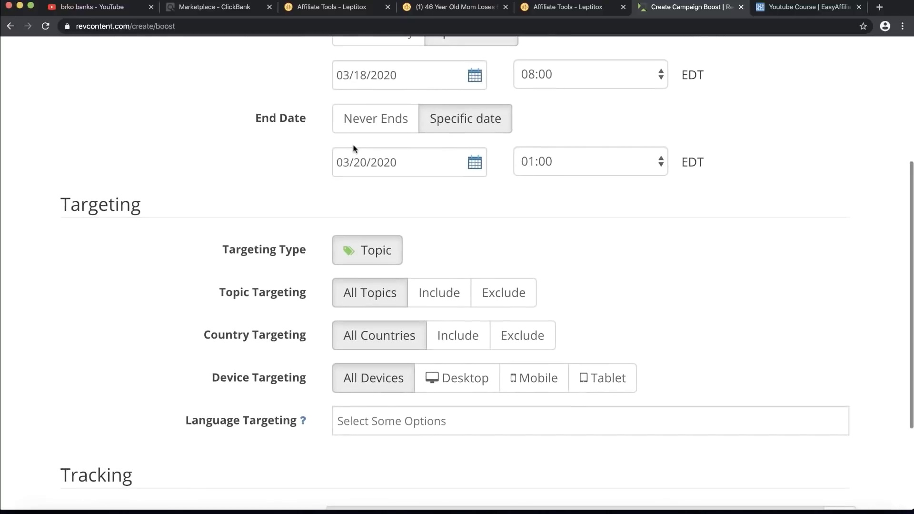
Step: Set Topic Targeting to include only the Native topic
scroll(353, 148, down, 2)
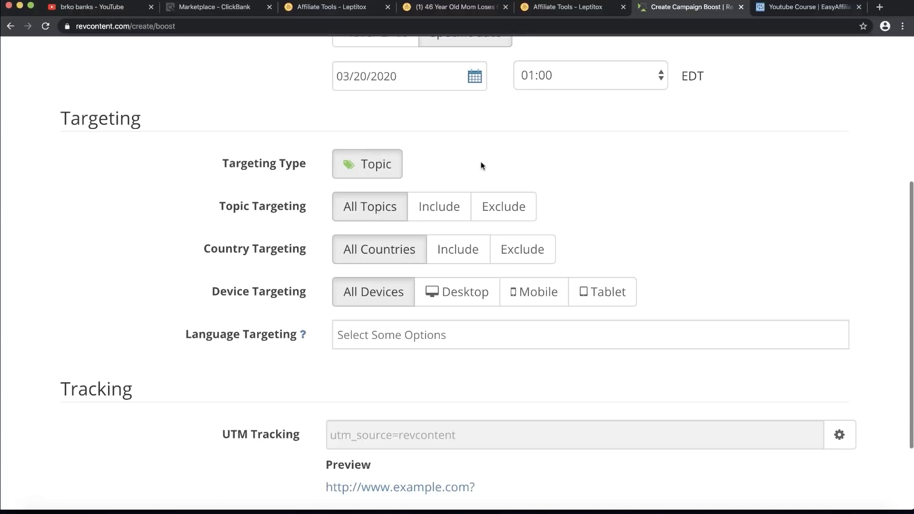
drag(224, 206, 302, 209)
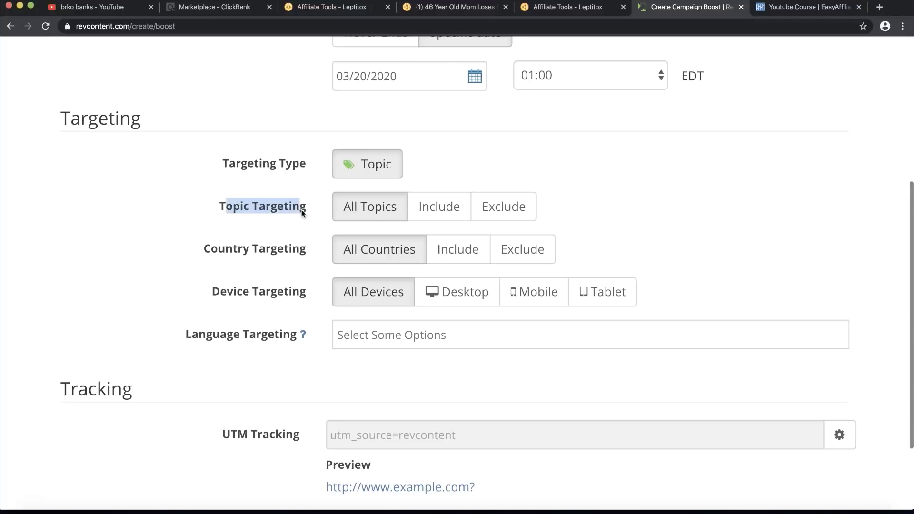
click(301, 213)
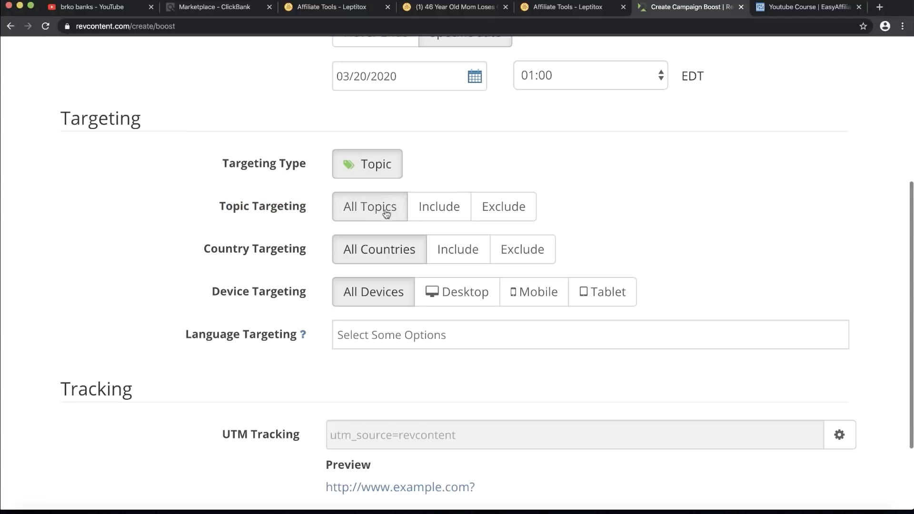
click(450, 214)
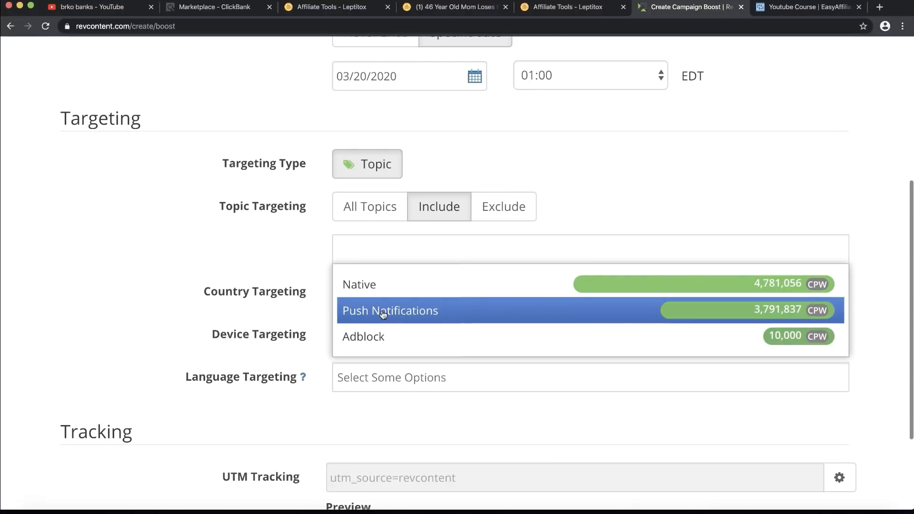
click(366, 292)
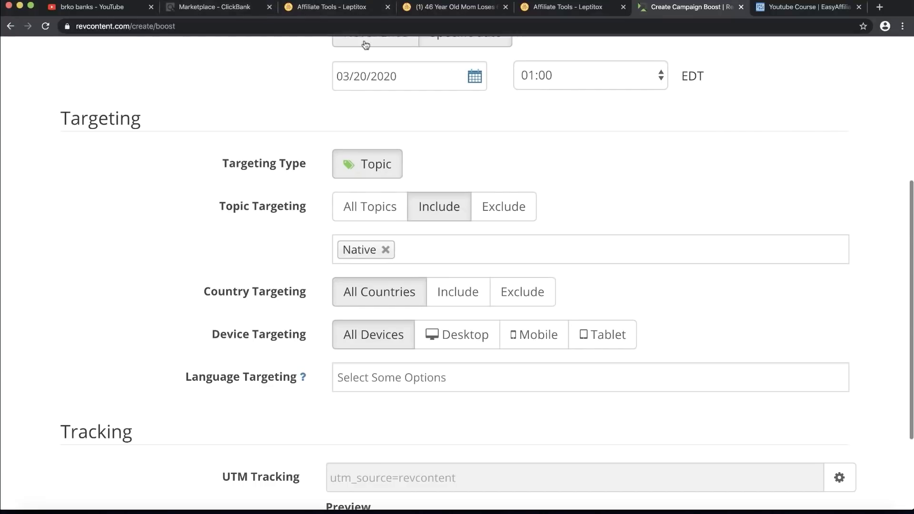
Step: Set Country Targeting to include only United States, found by searching 'united'
click(473, 290)
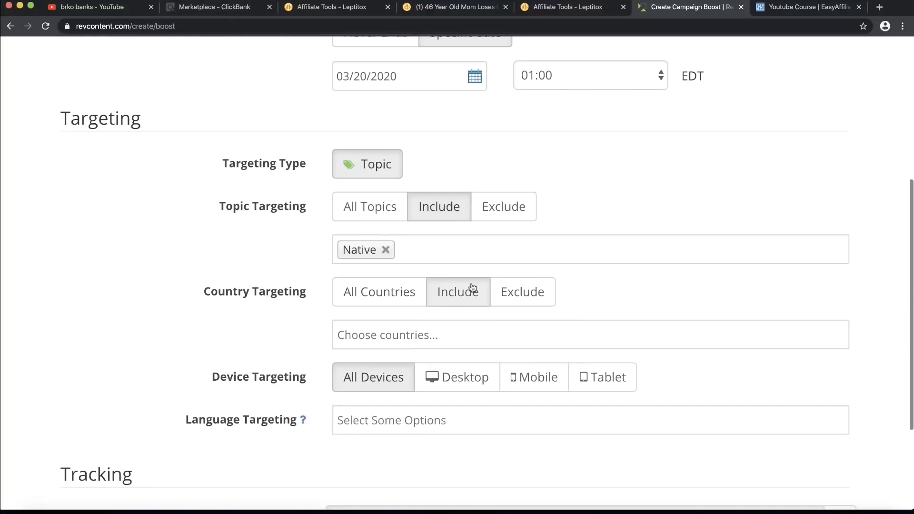
click(401, 336)
scroll(400, 337, down, 10)
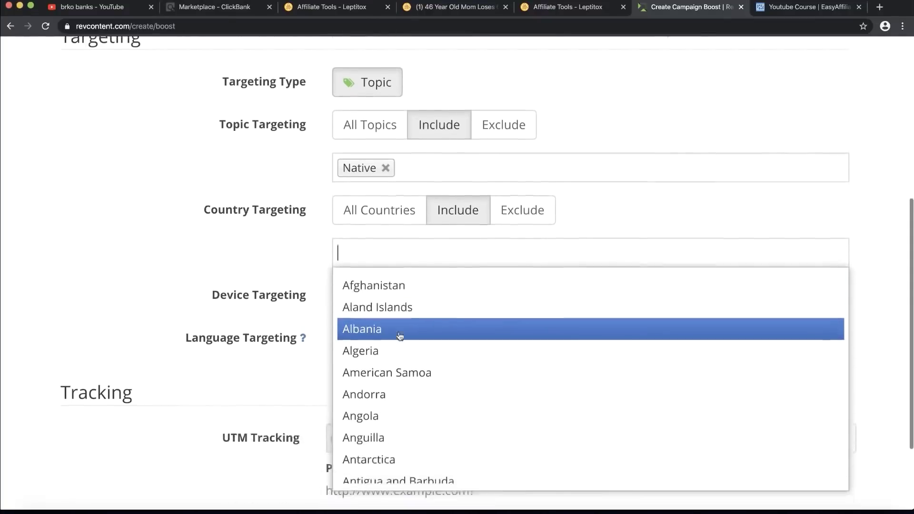
scroll(400, 336, down, 20)
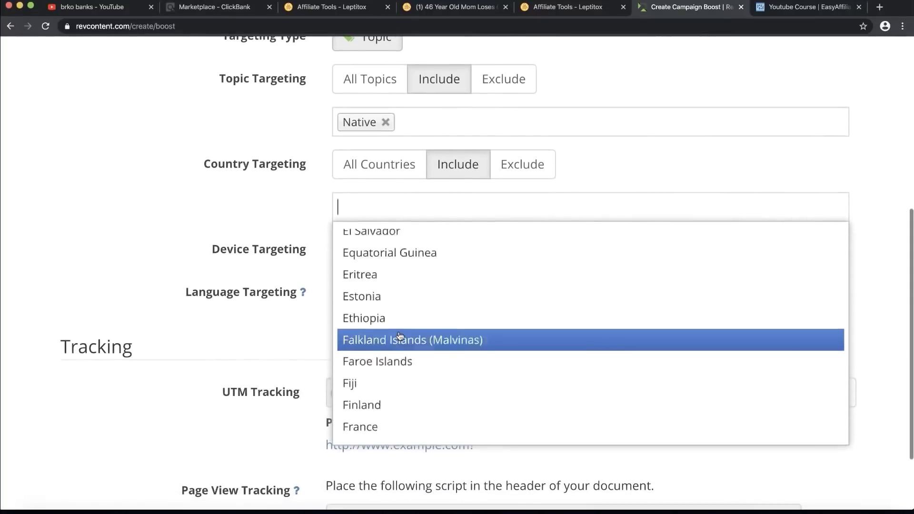
click(232, 230)
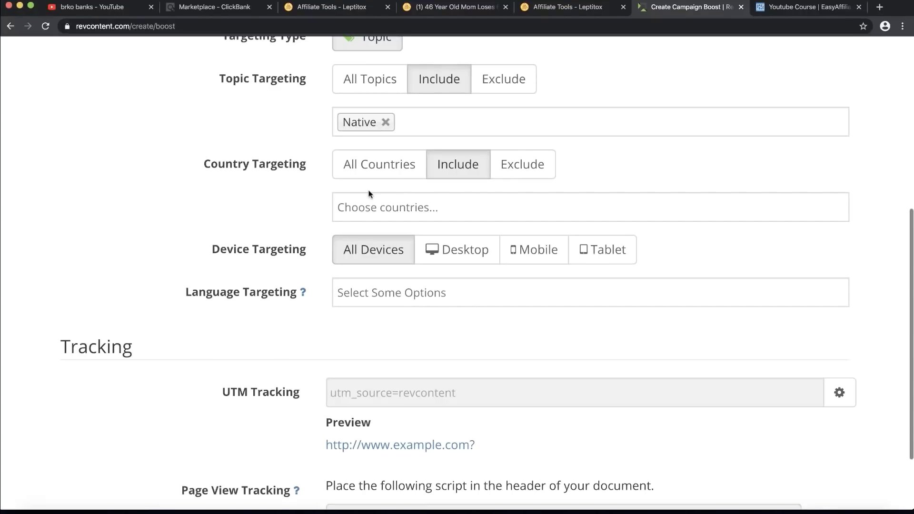
click(379, 210)
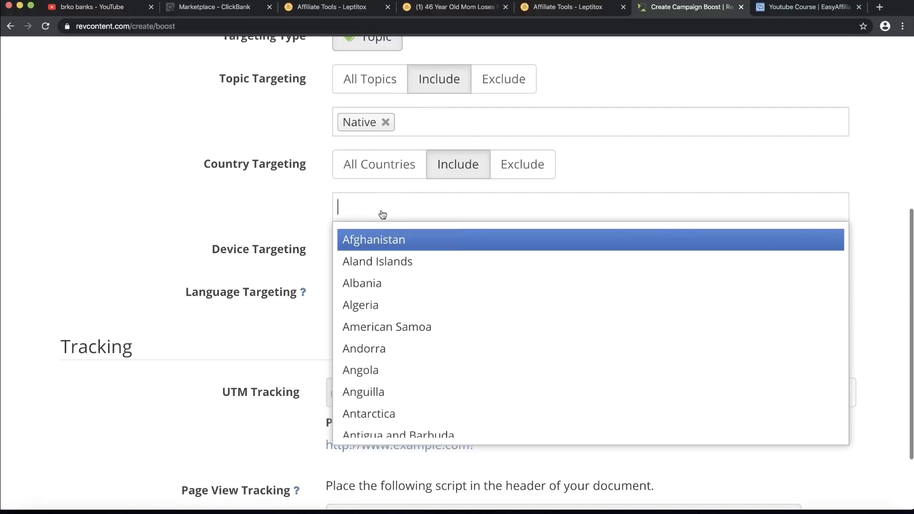
scroll(377, 333, down, 15)
scroll(376, 334, down, 20)
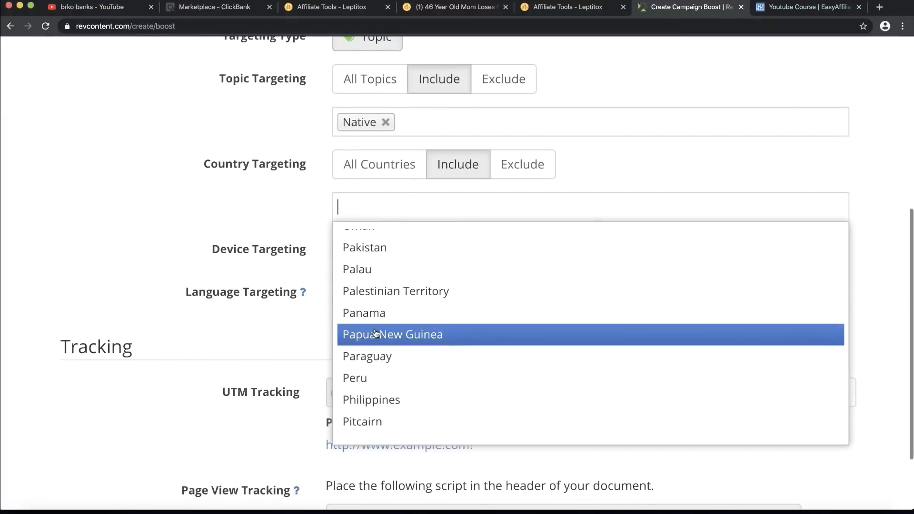
text(united)
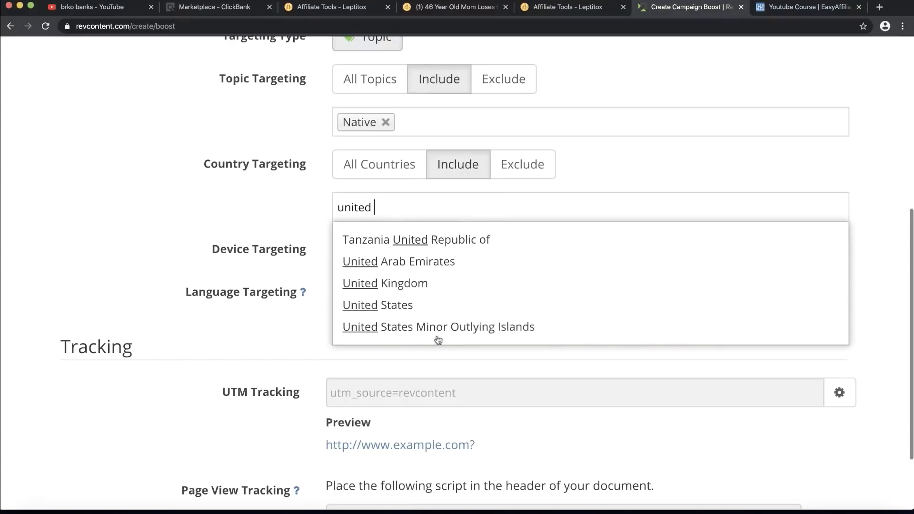
click(416, 310)
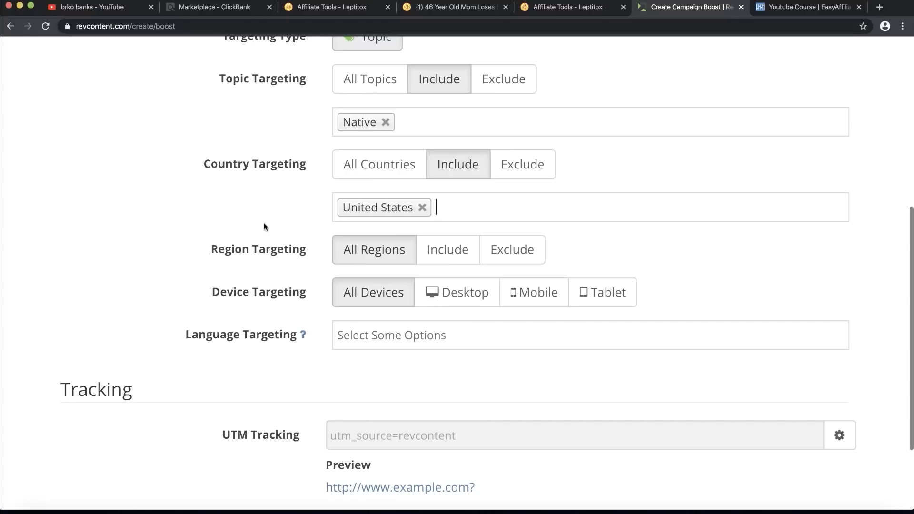
key(super+minus)
key(super+minus)
Step: Delete a digit from the Bid Amount field in an attempt to lower the 0,05 CPC
scroll(264, 226, up, 10)
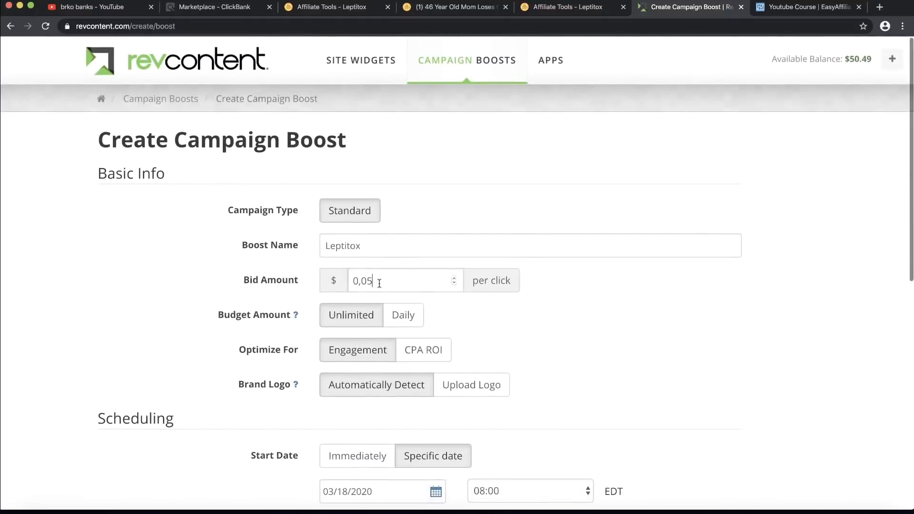
click(379, 284)
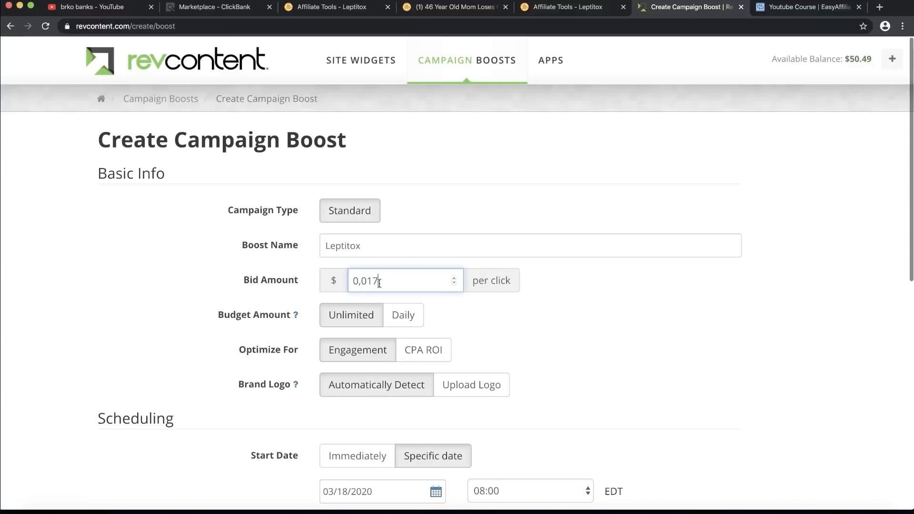
key(BackSpace)
click(420, 215)
scroll(419, 213, down, 15)
Step: Choose English in the Language Targeting dropdown
scroll(419, 212, up, 3)
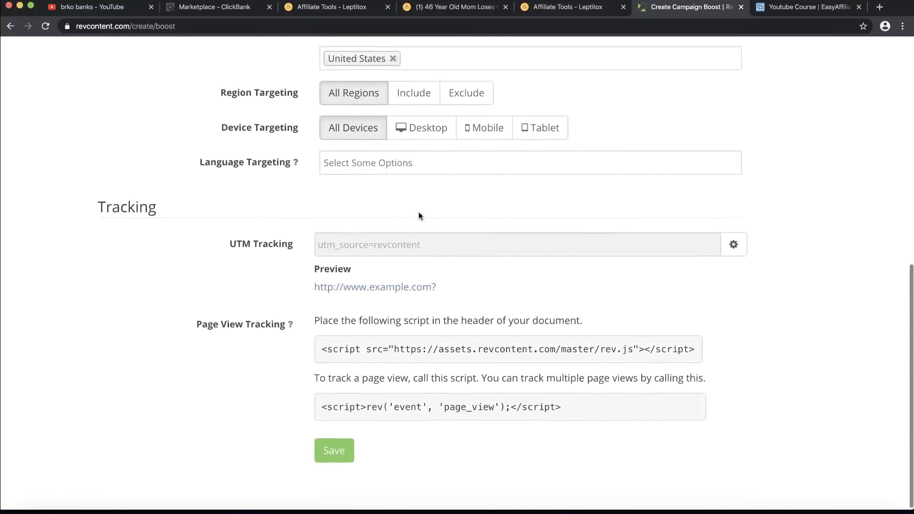
drag(203, 206, 273, 204)
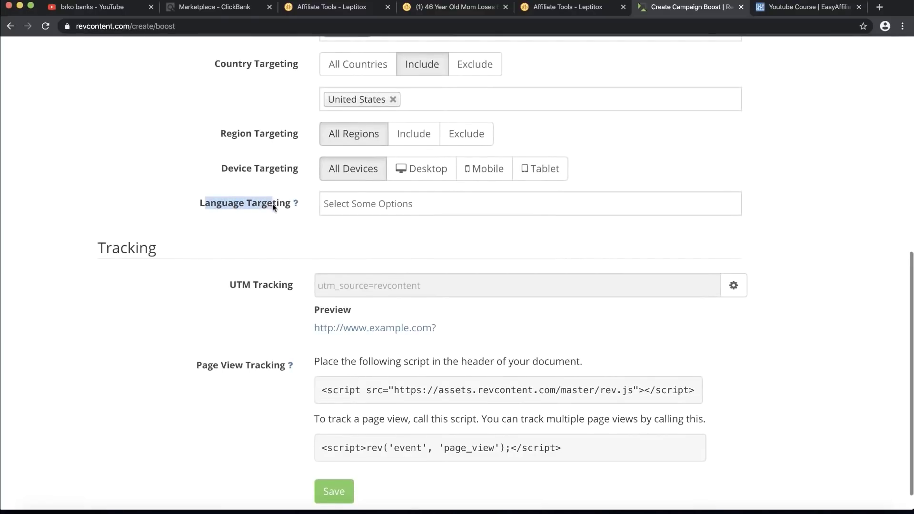
click(272, 204)
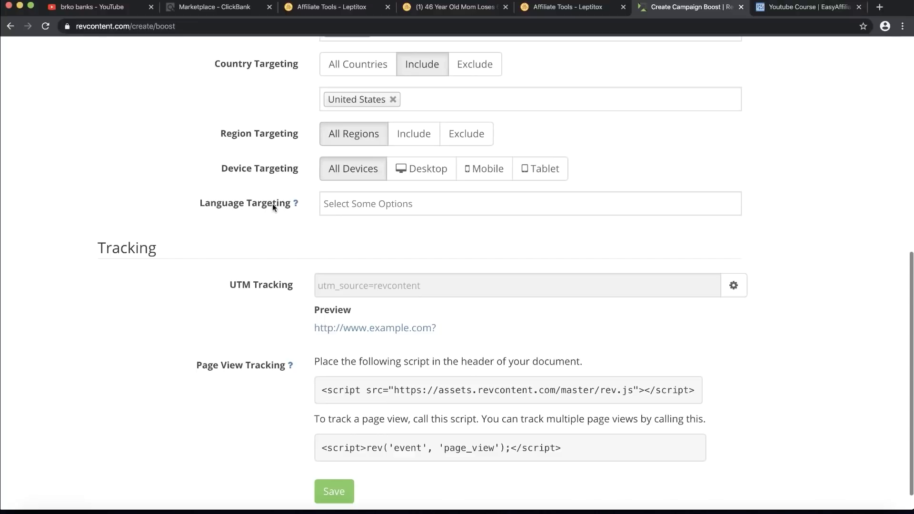
click(357, 203)
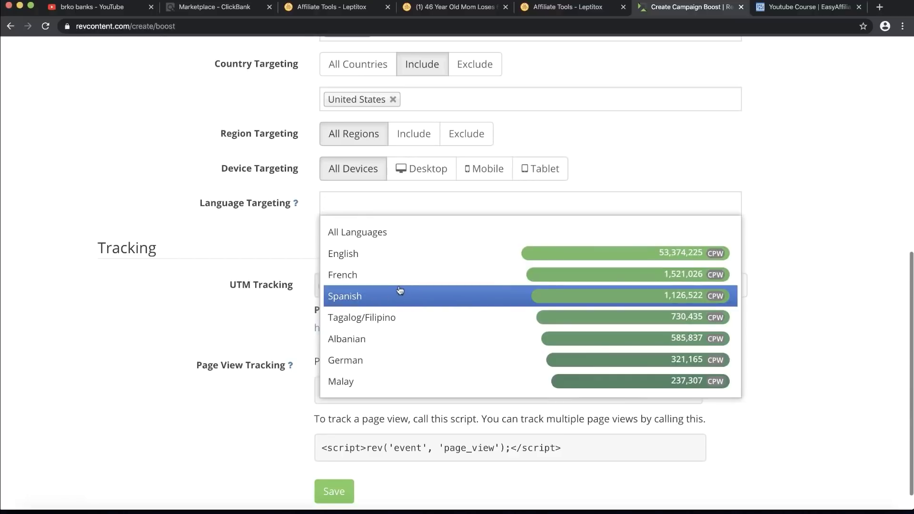
click(365, 257)
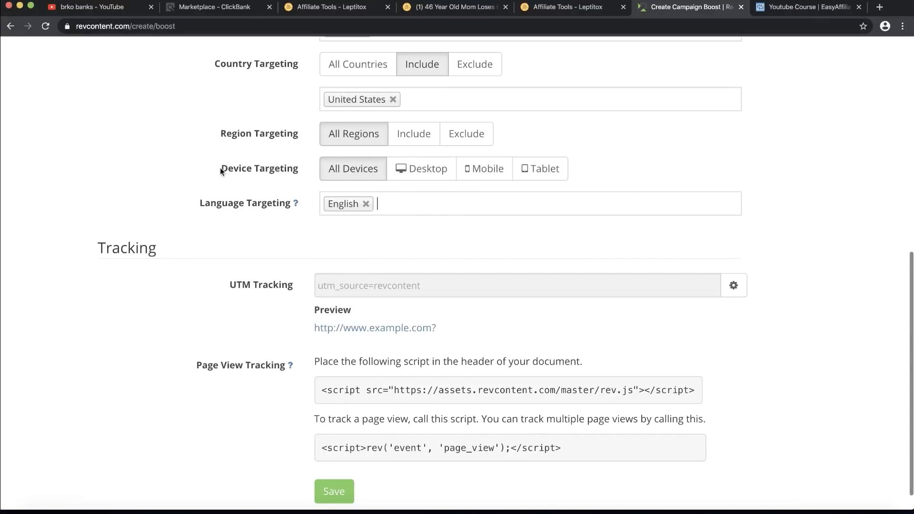
drag(220, 171, 269, 168)
click(279, 170)
Step: Limit Device Targeting to Mobile and Desktop, with Tablet toggled on and back off
click(488, 169)
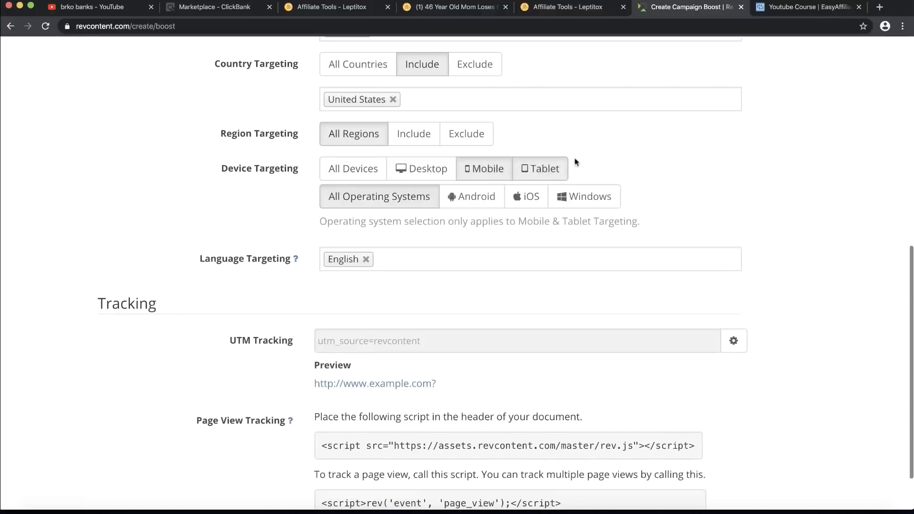
click(432, 170)
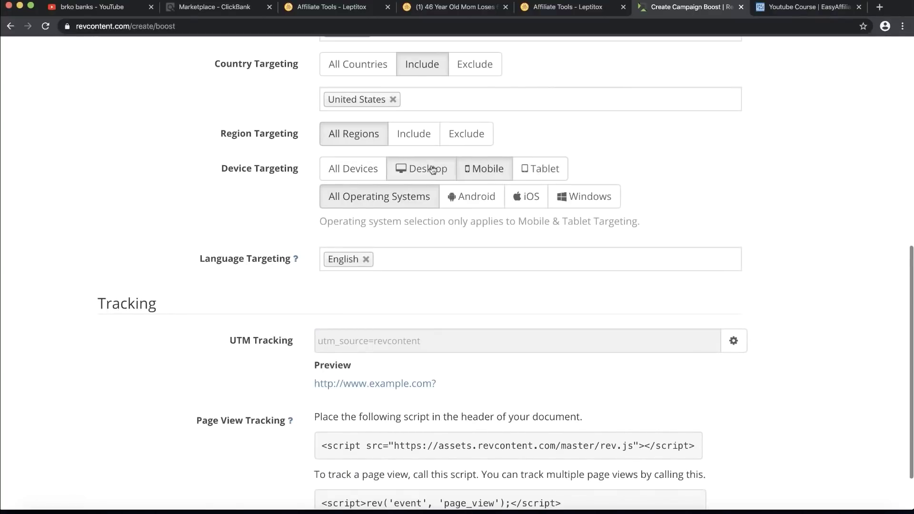
click(545, 170)
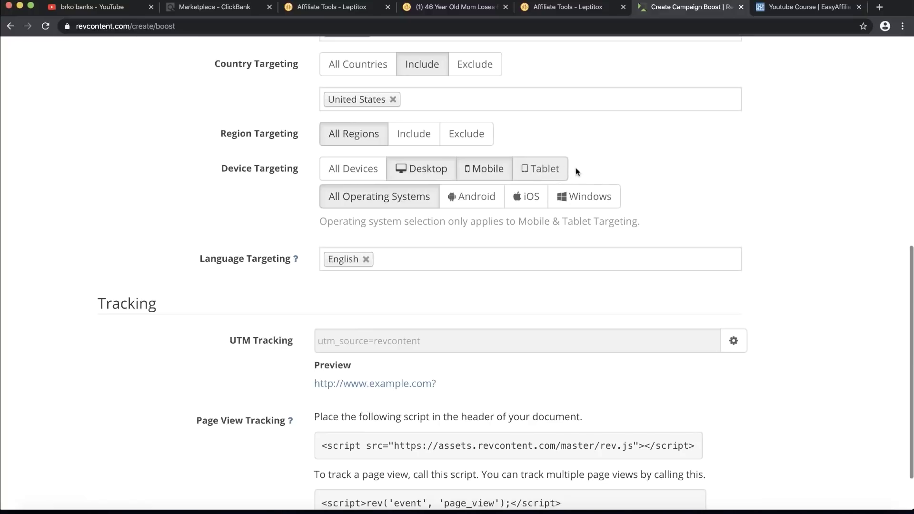
click(535, 169)
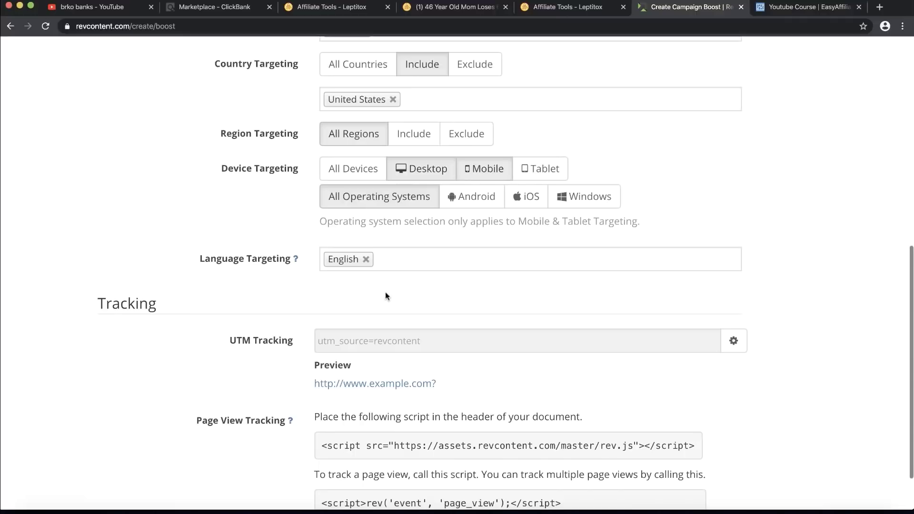
scroll(386, 293, down, 1)
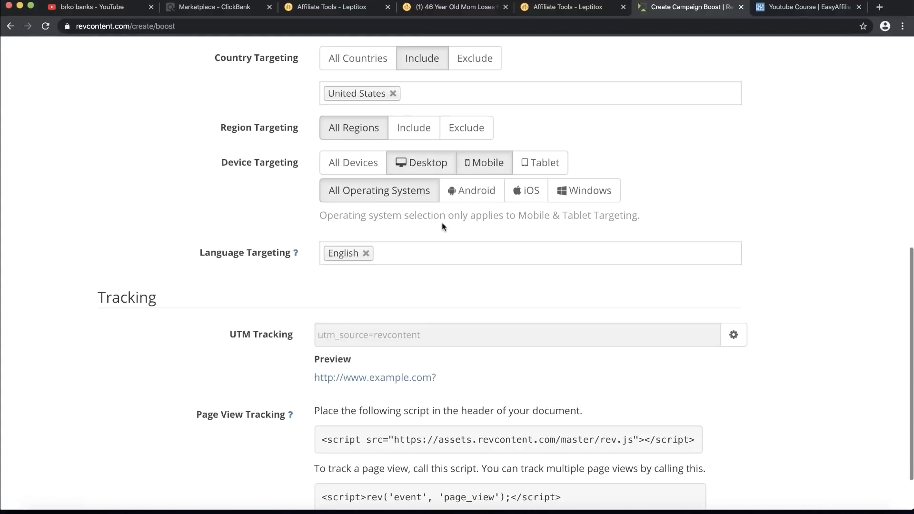
scroll(408, 279, down, 3)
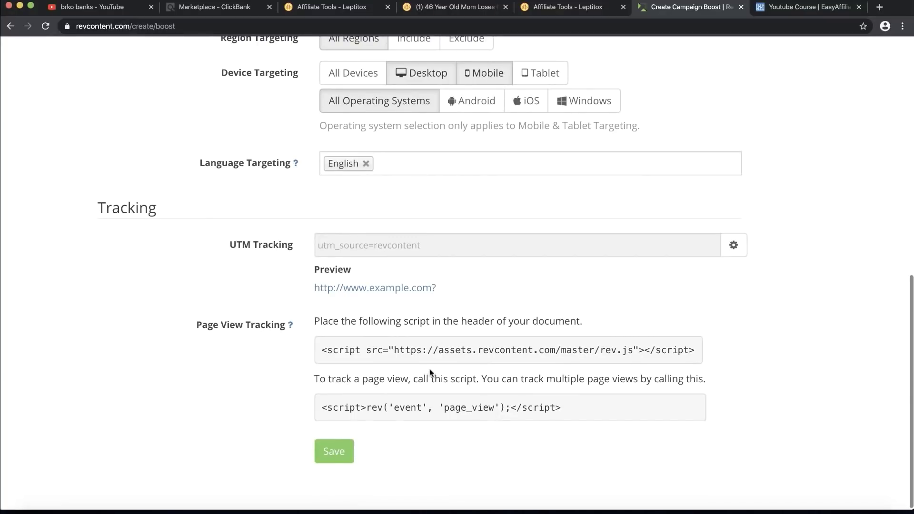
Step: Save the boost form and, once Add Content appears, go to the Marketplace - ClickBank tab
click(341, 454)
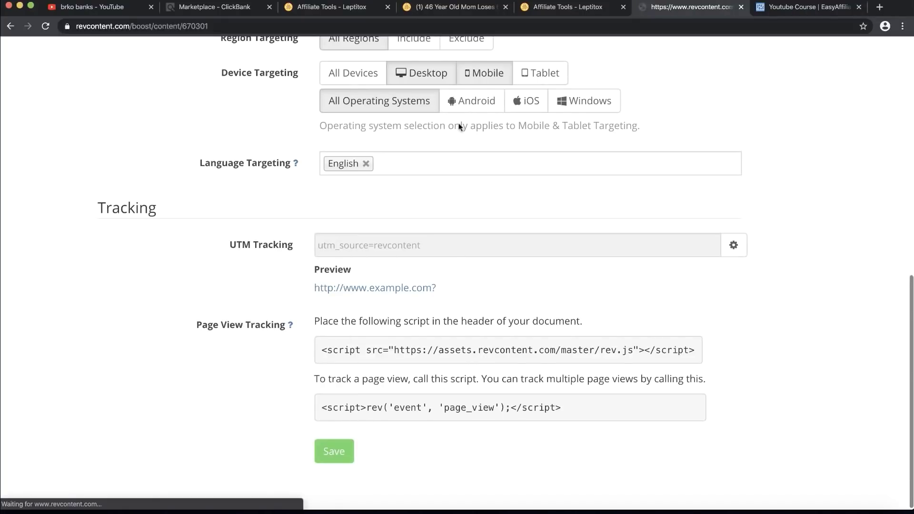
click(213, 97)
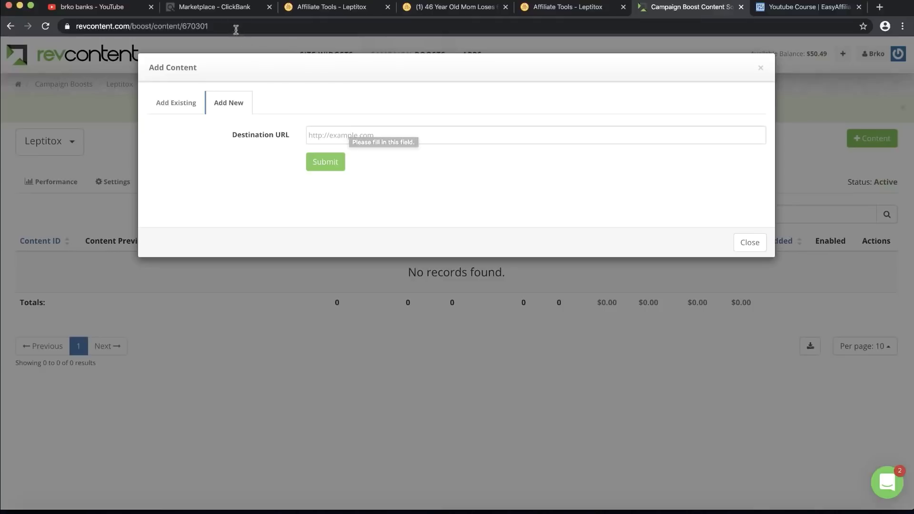
click(230, 13)
click(457, 202)
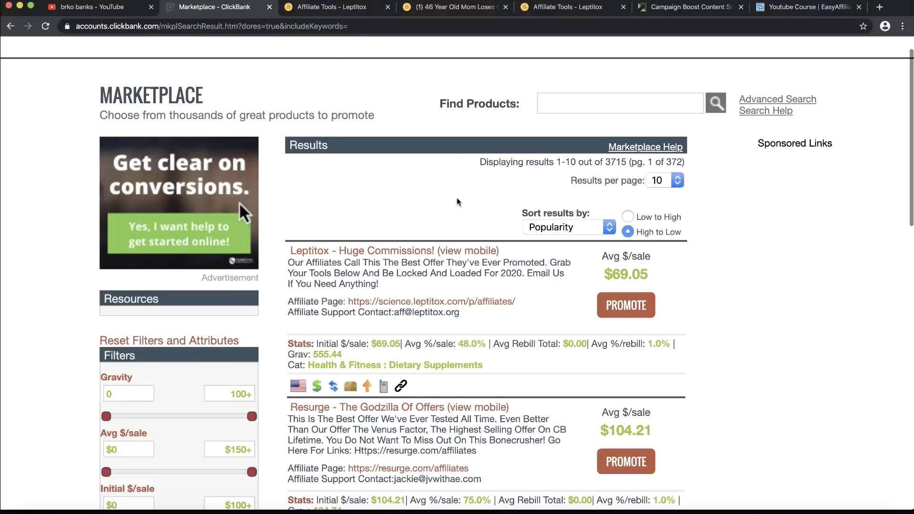
Step: Read the Landing Pages pre-sell advice in Leptitox Affiliate Tools, then bring up the sales page
click(353, 11)
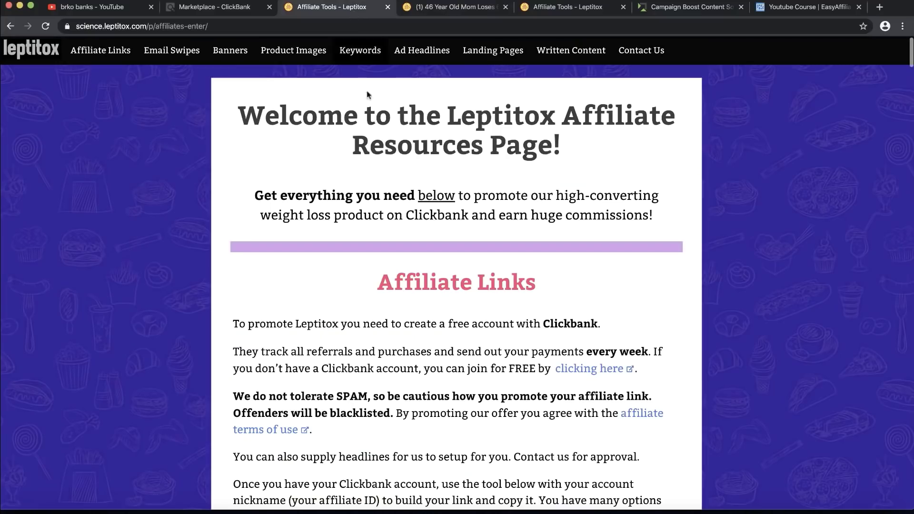
click(500, 53)
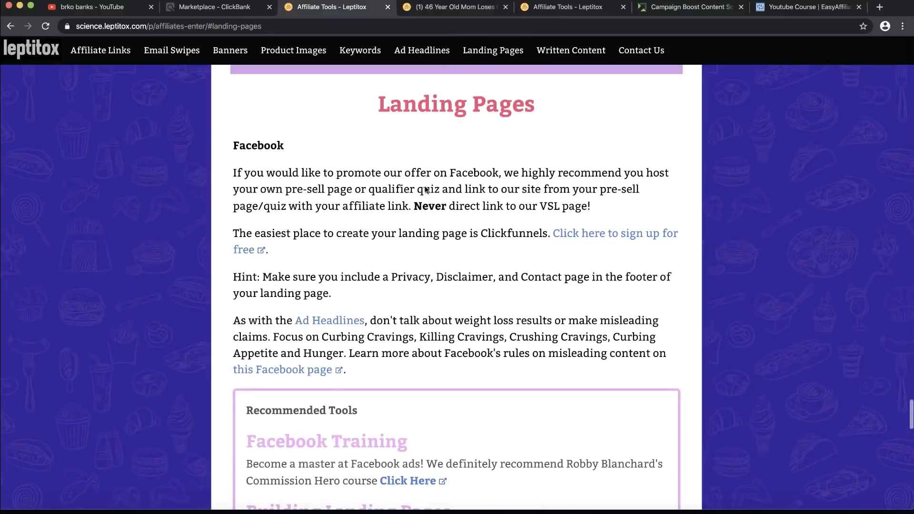
scroll(267, 205, down, 3)
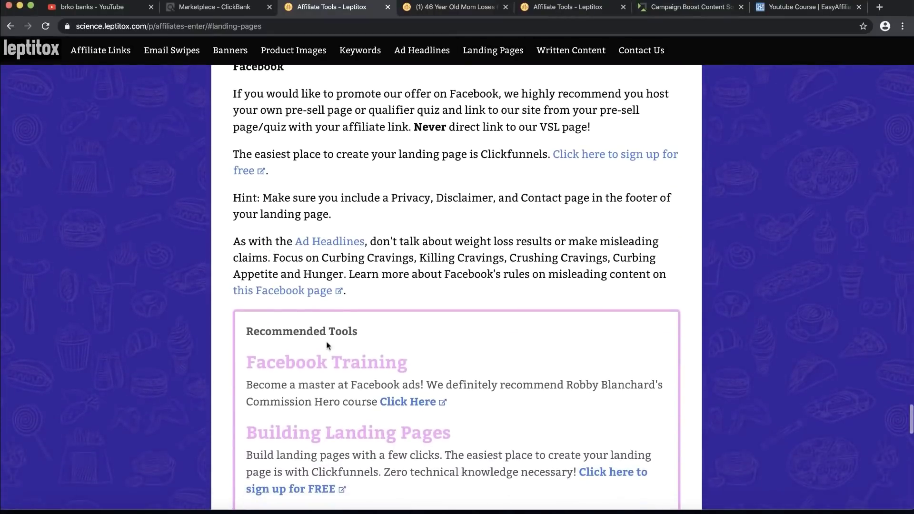
scroll(333, 311, up, 2)
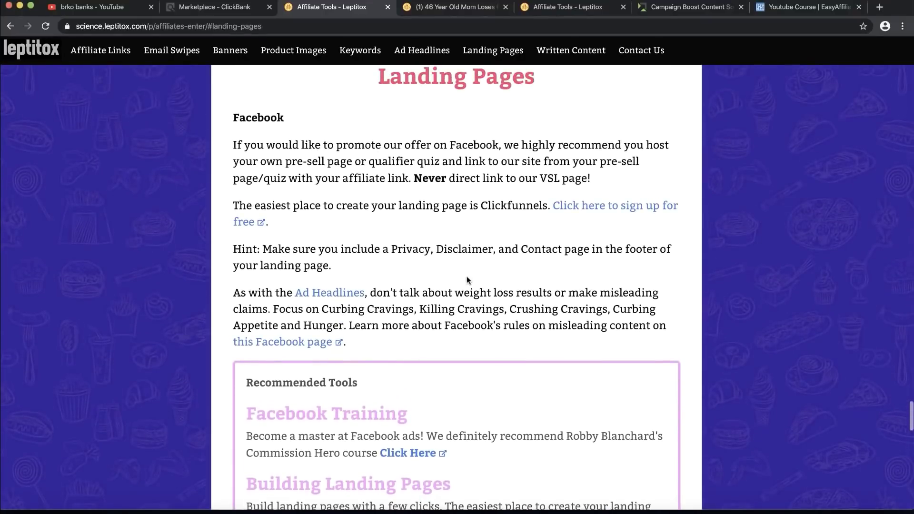
scroll(466, 281, up, 1)
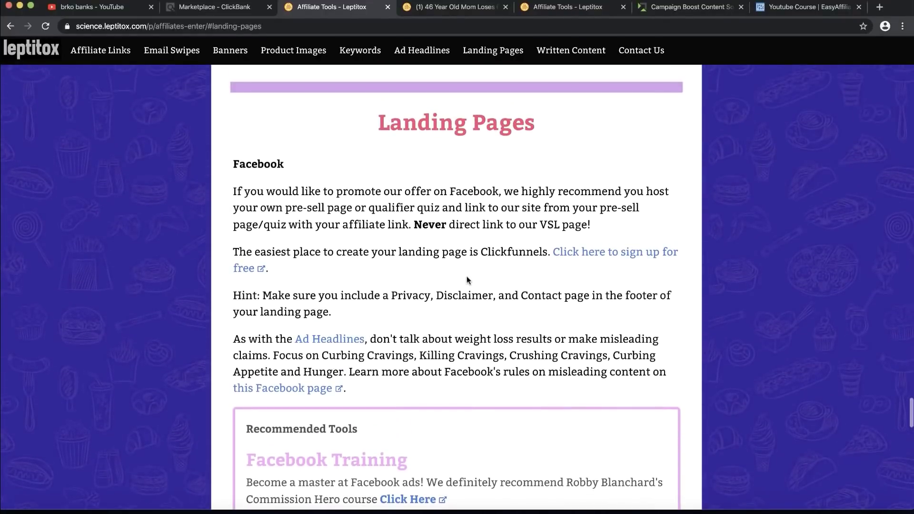
scroll(466, 281, down, 1)
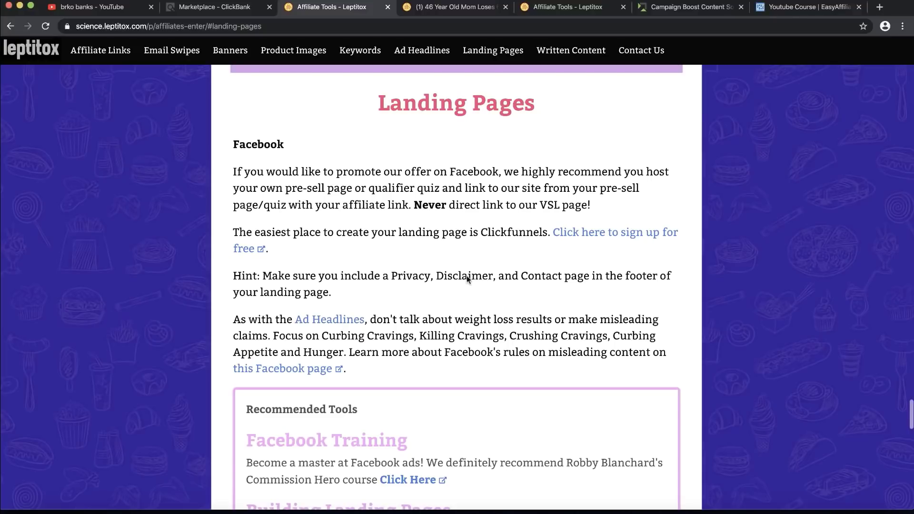
scroll(467, 280, down, 1)
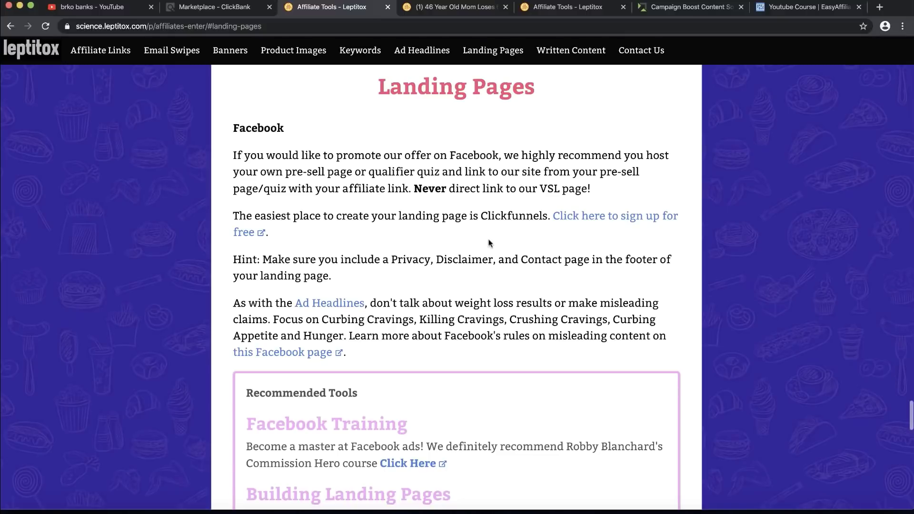
scroll(489, 243, up, 1)
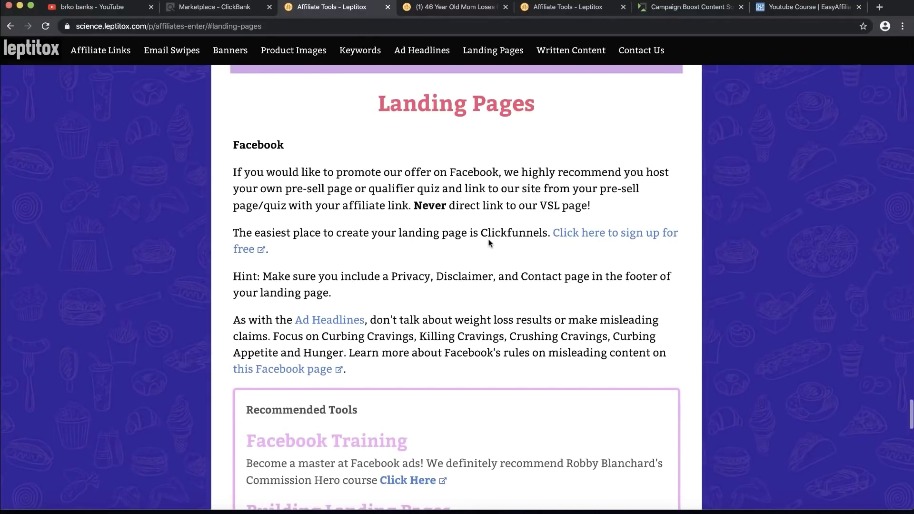
scroll(489, 243, down, 1)
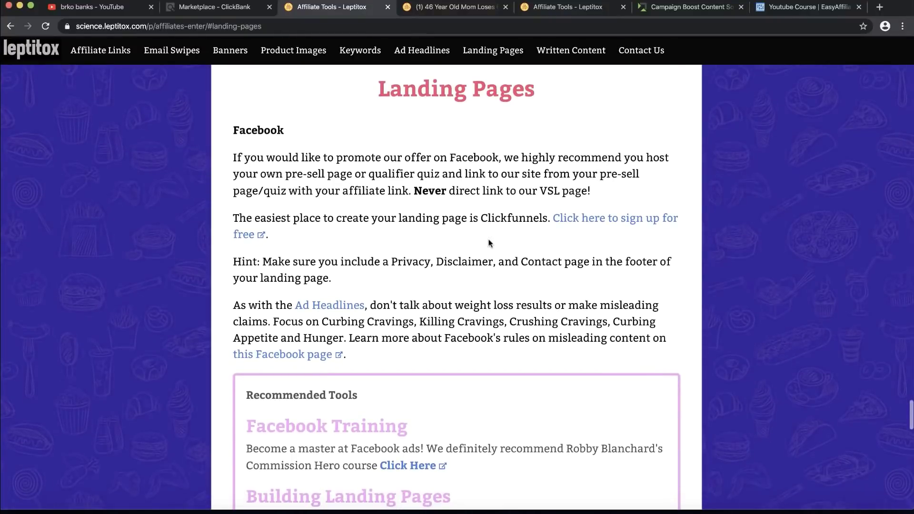
scroll(489, 243, down, 2)
scroll(490, 196, up, 2)
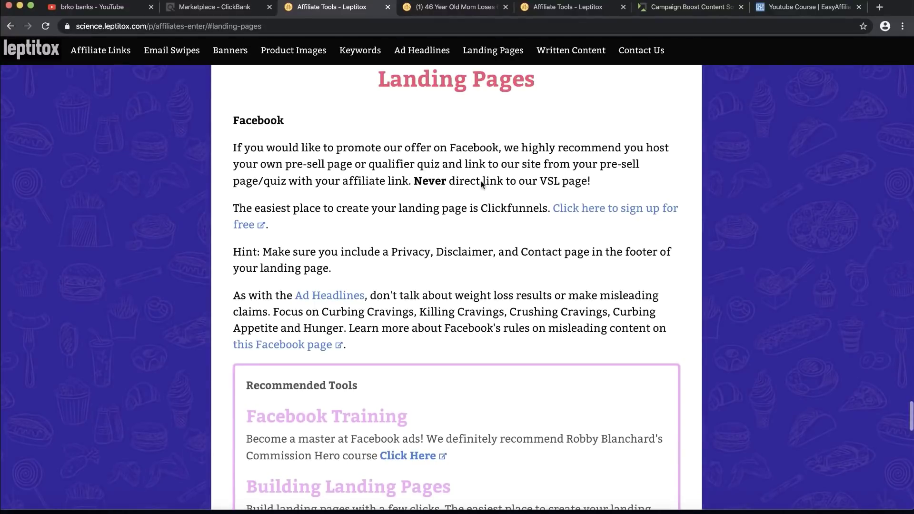
click(478, 7)
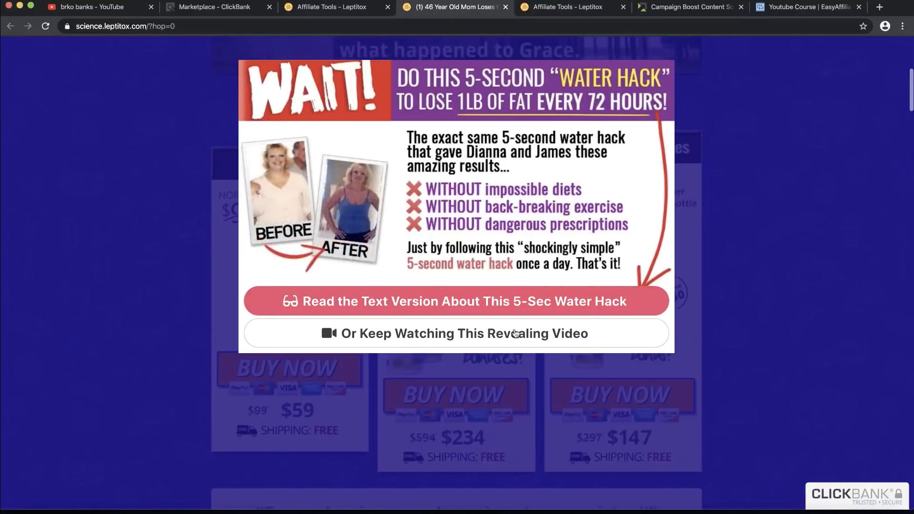
Step: Choose 'Or Keep Watching This Revealing Video', unmute the sales video, then return to Affiliate Tools
click(515, 334)
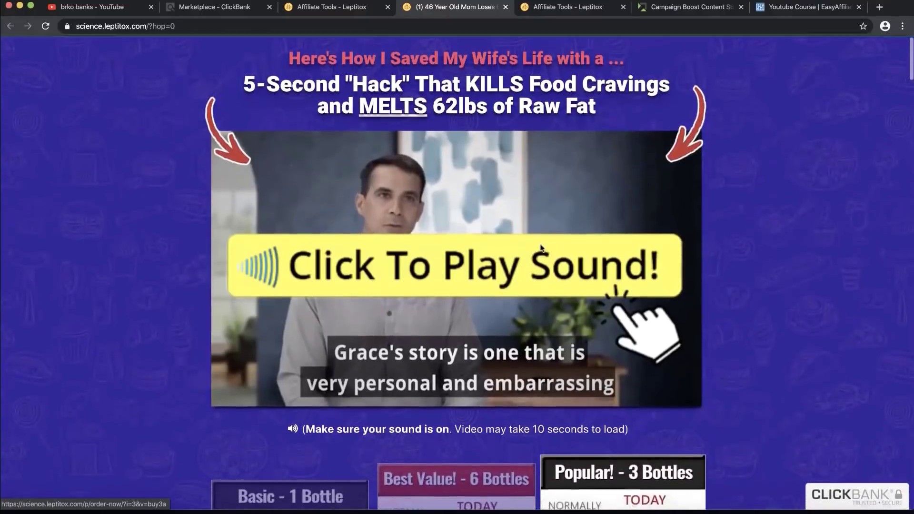
click(541, 247)
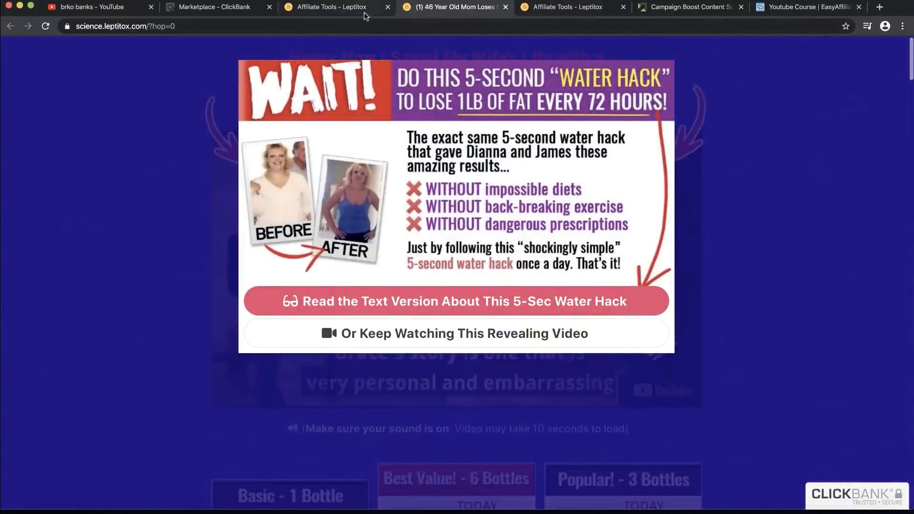
click(363, 10)
Step: Generate a Leptitox HopLink under the affiliate account nickname, copy it, and return to Revcontent
click(245, 12)
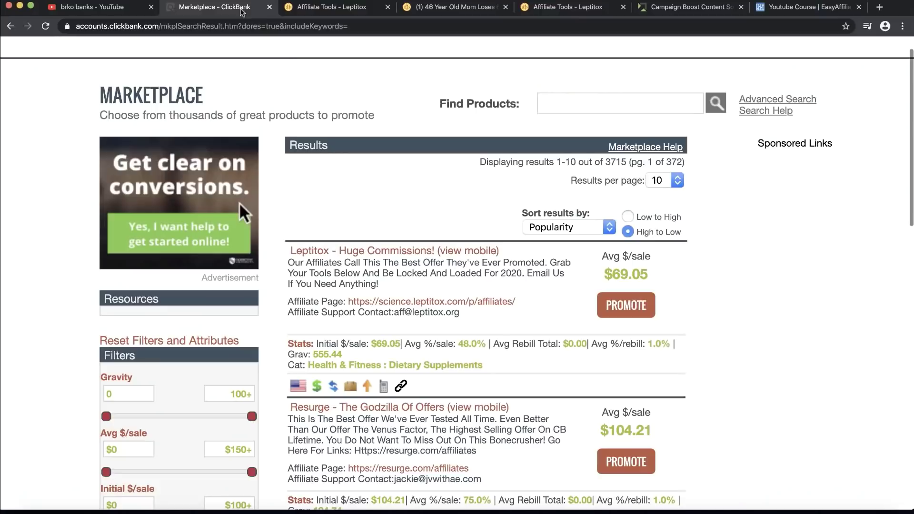
click(617, 309)
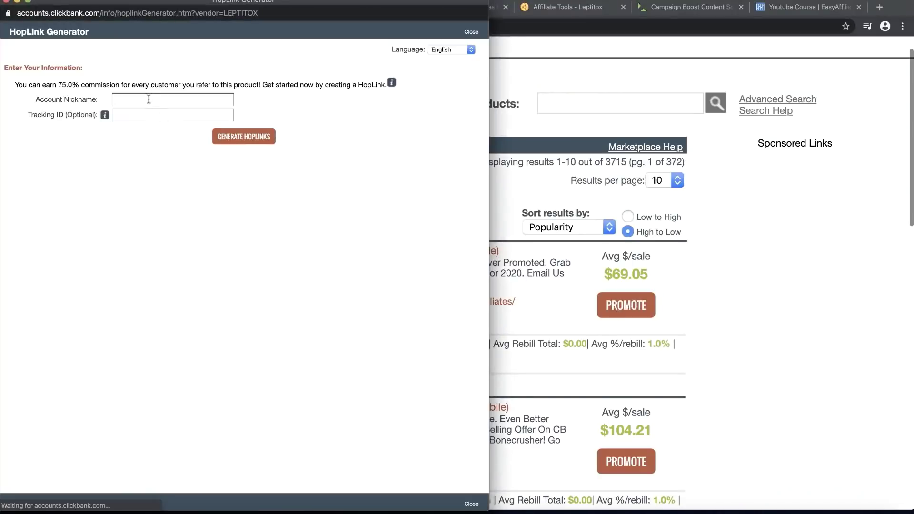
click(148, 99)
text(xxxxx)
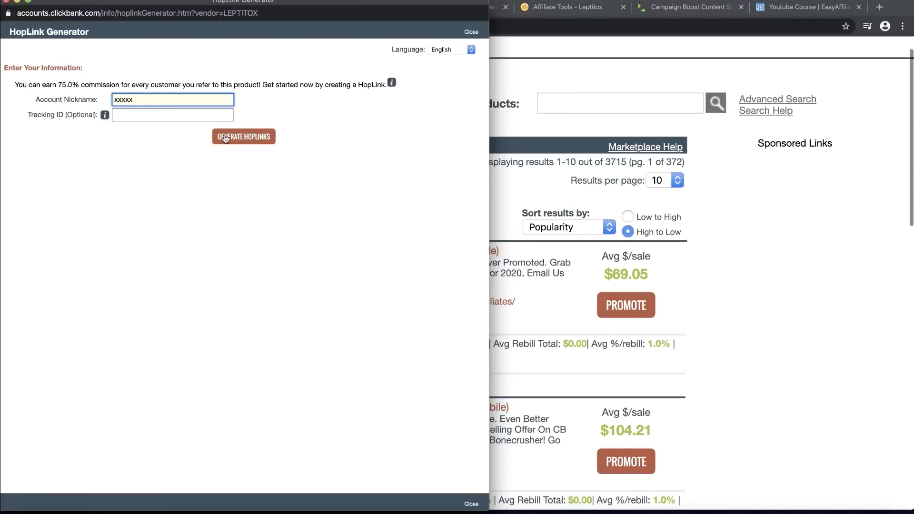
click(227, 138)
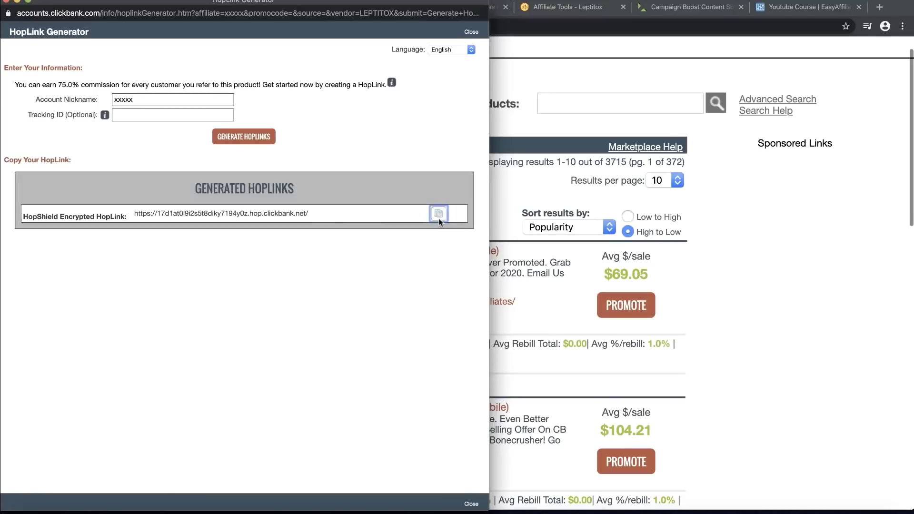
click(438, 214)
key(super+w)
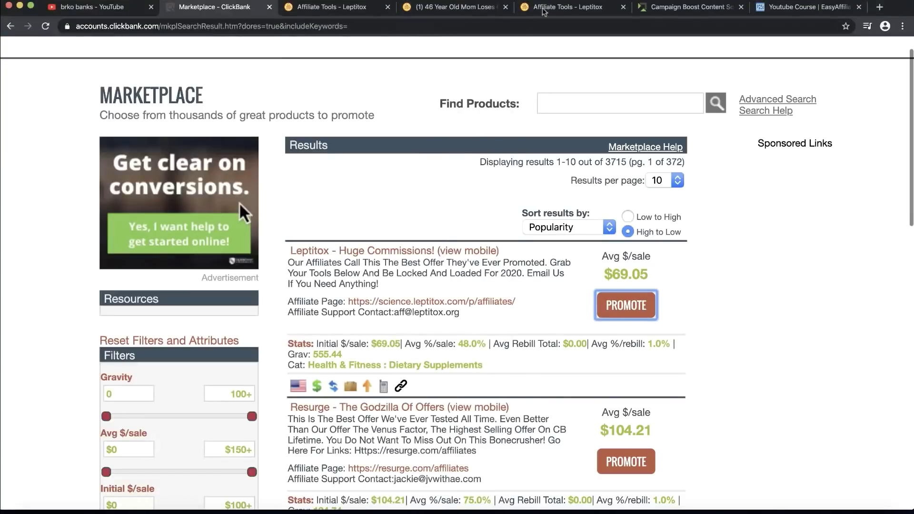
click(681, 14)
Step: Set the new ad's Destination URL to the pasted ClickBank HopLink and submit it to reach the headline field
click(332, 135)
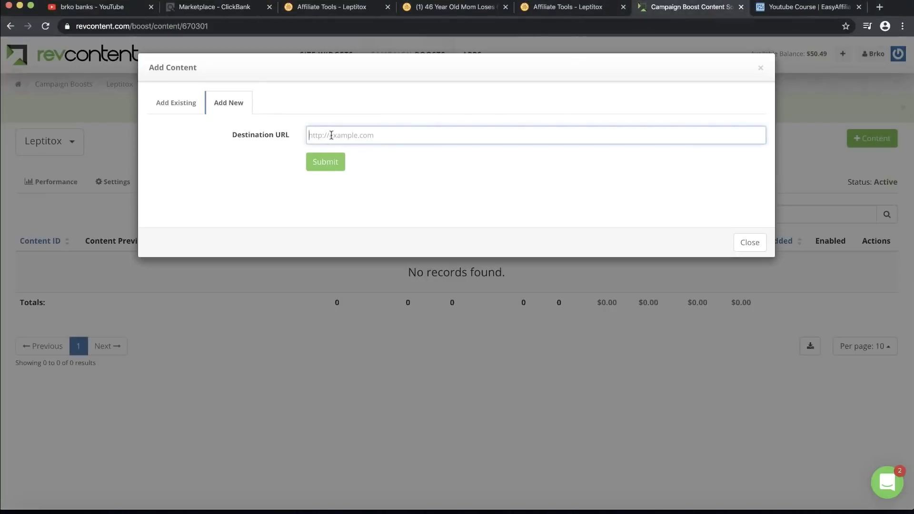
key(super+v)
click(333, 162)
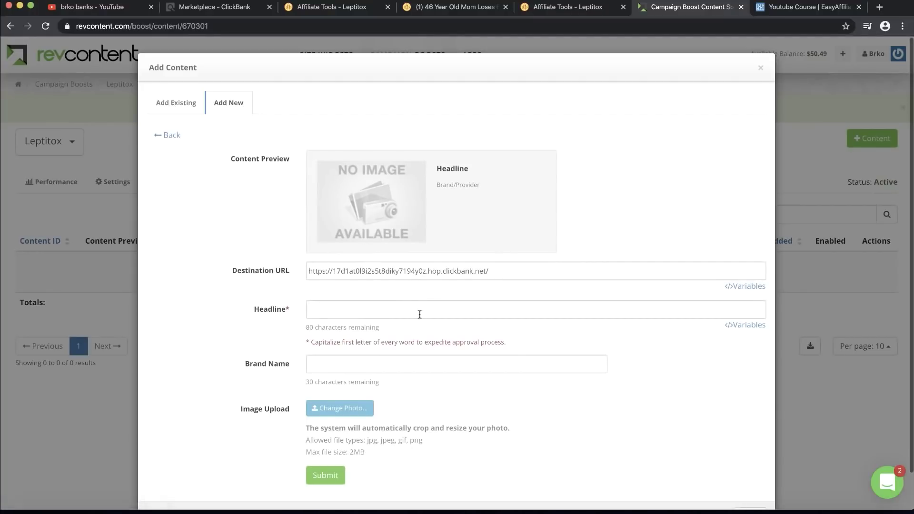
click(351, 312)
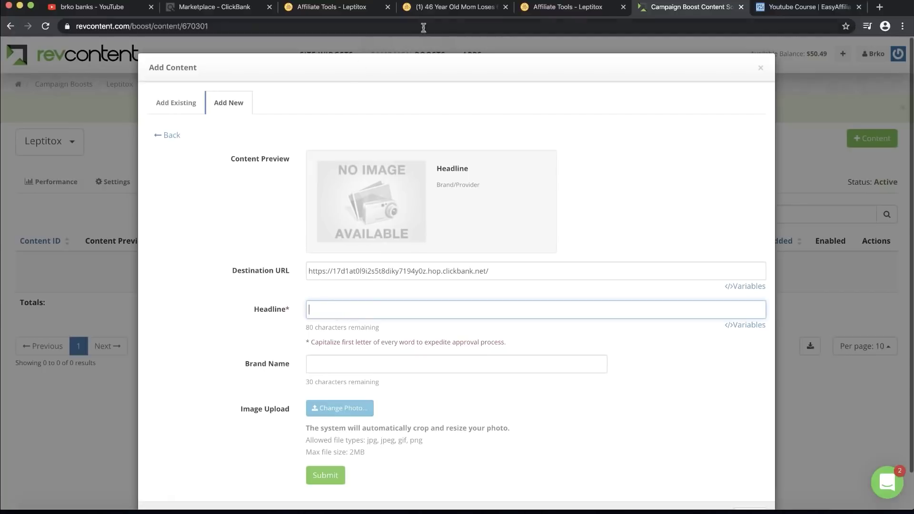
click(557, 3)
Step: Browse the Leptitox affiliate tools' Written Content and Email Swipes sections
scroll(356, 188, up, 2)
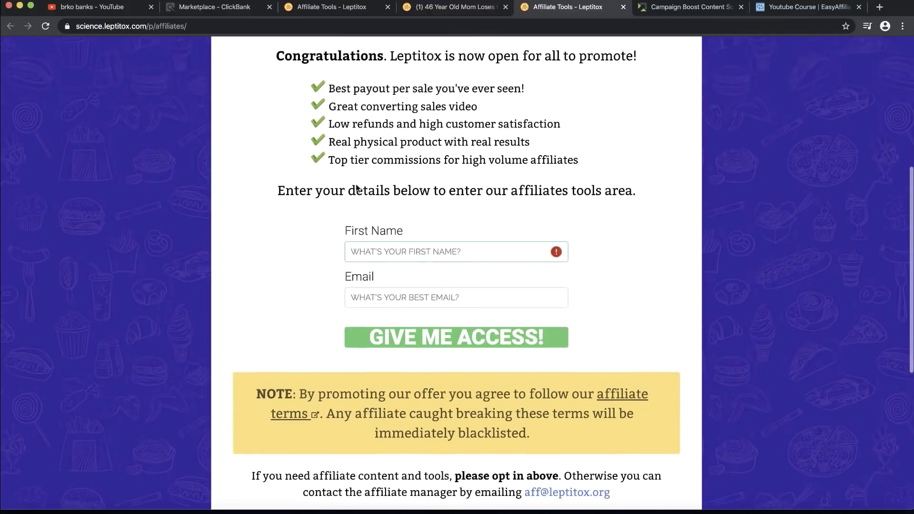
click(437, 10)
click(337, 10)
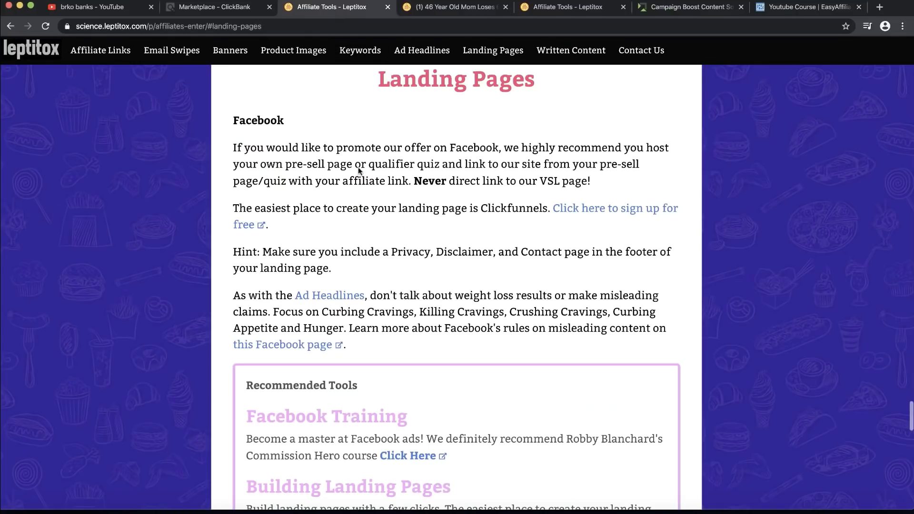
scroll(304, 143, down, 10)
scroll(358, 164, up, 20)
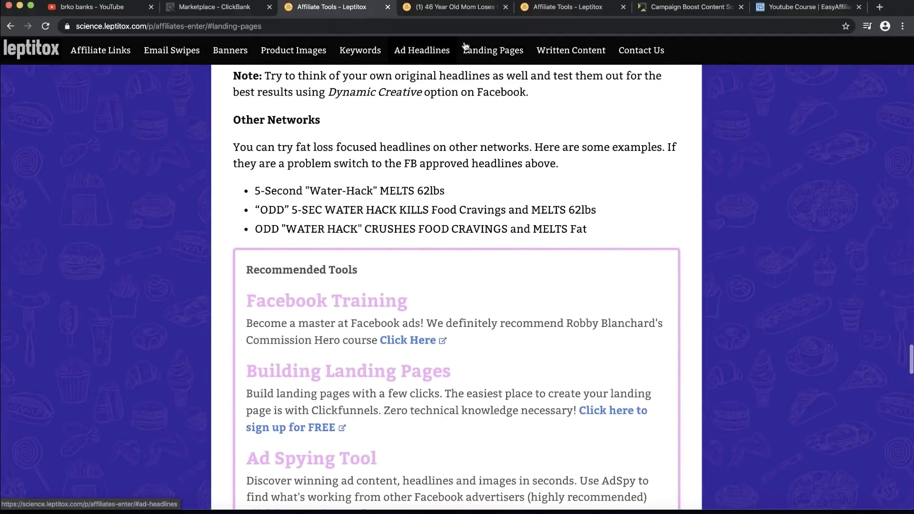
click(581, 56)
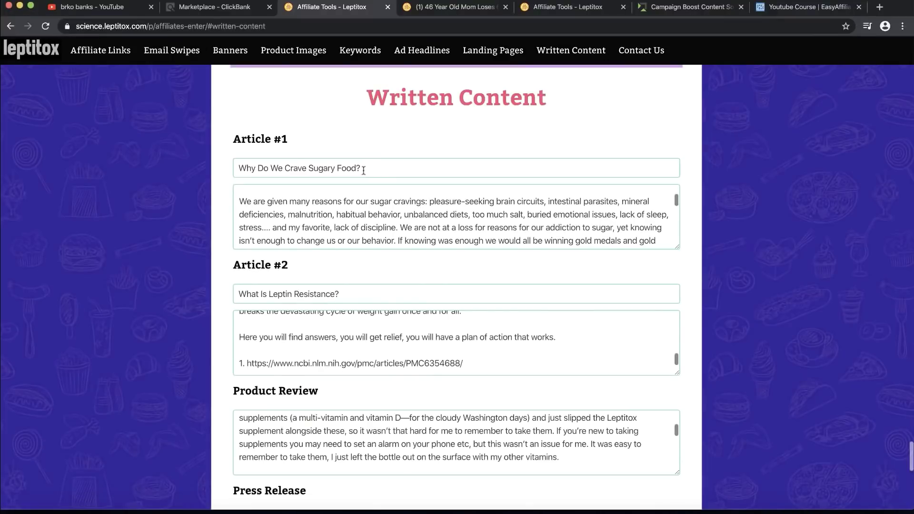
scroll(340, 240, down, 2)
scroll(271, 373, down, 3)
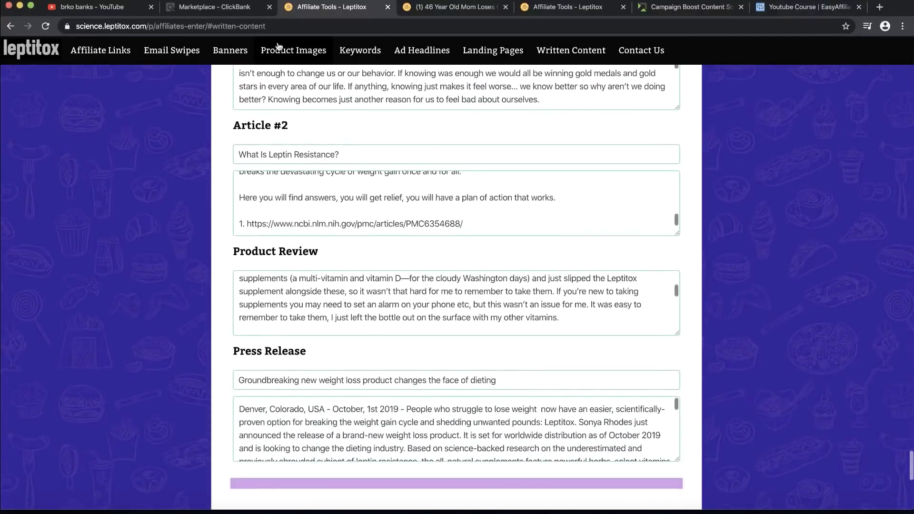
click(168, 53)
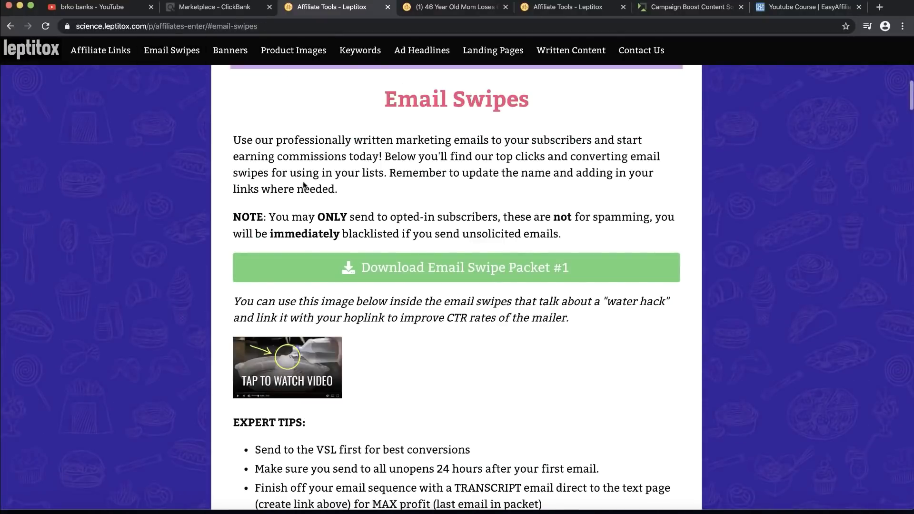
scroll(306, 183, down, 4)
scroll(304, 185, up, 2)
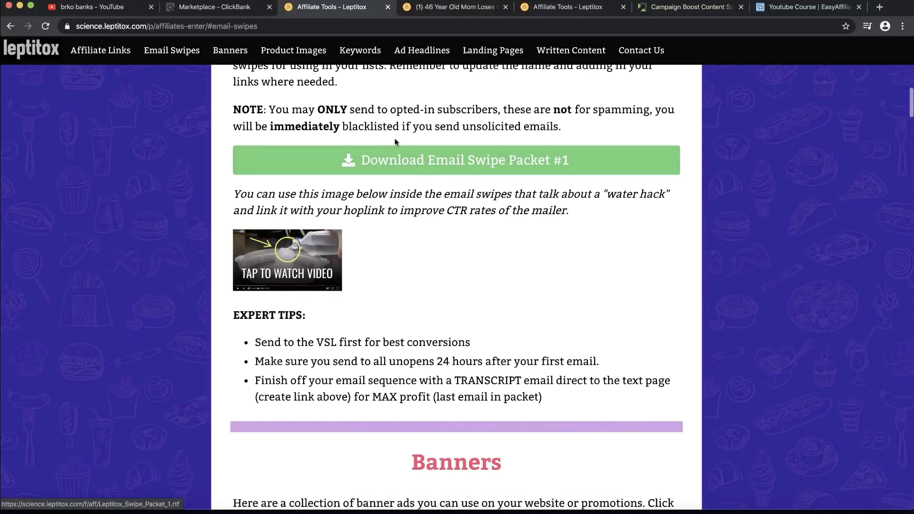
scroll(460, 138, up, 2)
scroll(461, 141, up, 1)
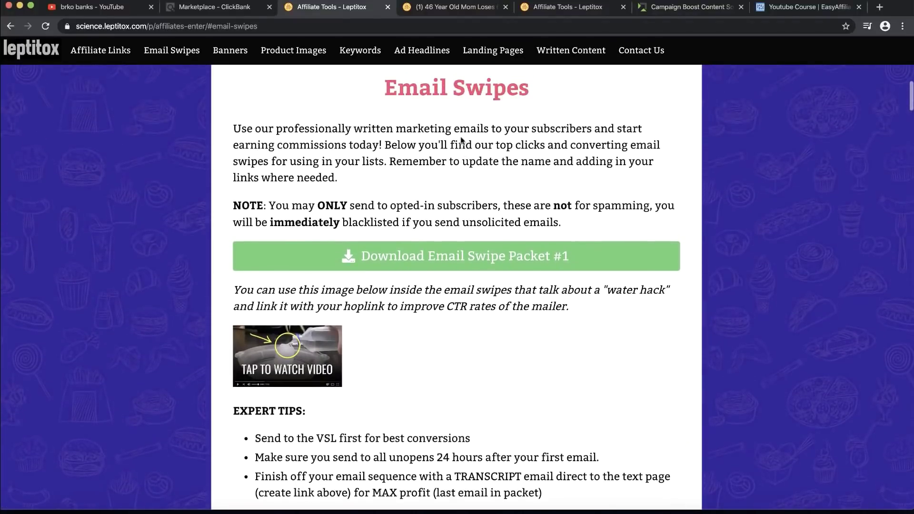
Step: Copy the Press Release title 'Groundbreaking new weight loss product changes the face of dieting'
click(555, 55)
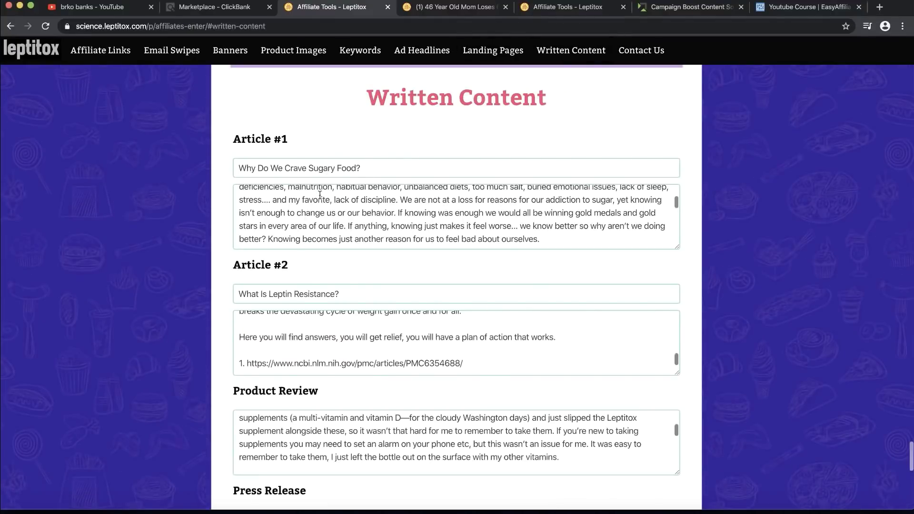
scroll(320, 194, down, 10)
scroll(287, 272, down, 4)
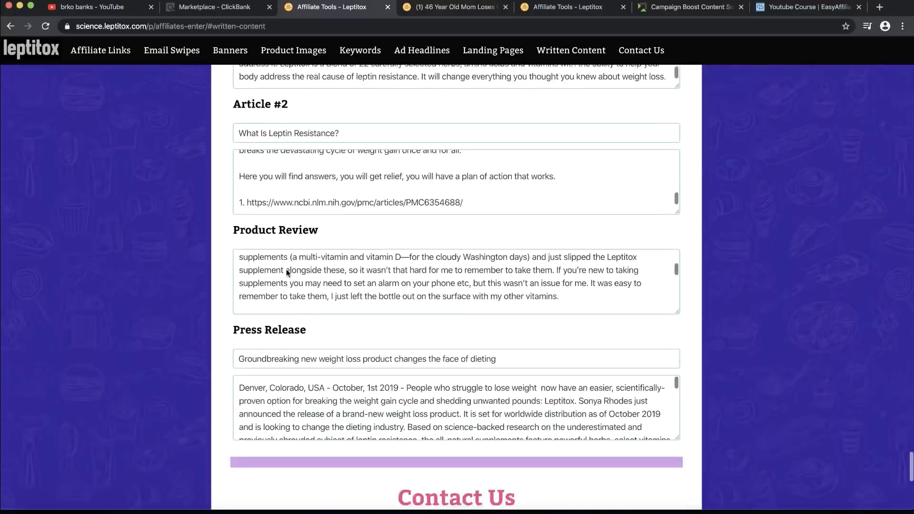
scroll(288, 272, down, 1)
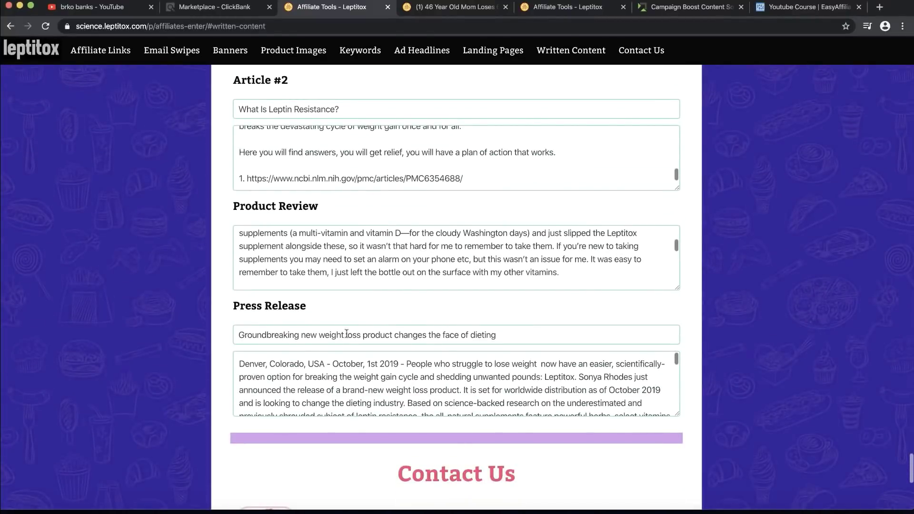
drag(506, 336, 200, 326)
key(super+c)
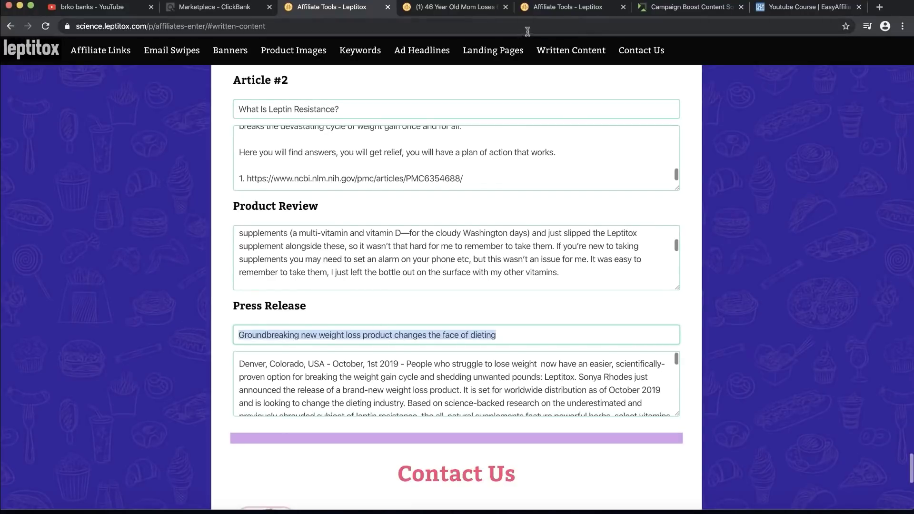
click(669, 13)
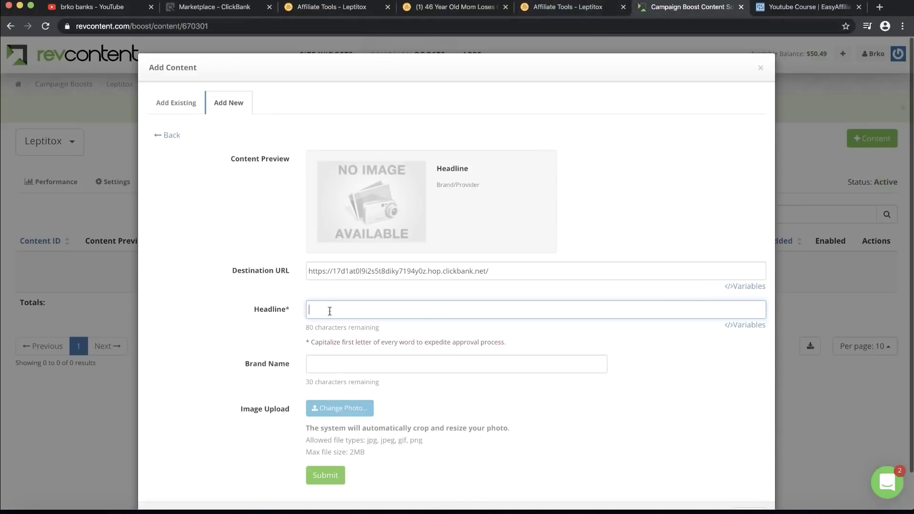
Step: Paste the press-release title as the ad headline and check it in the preview
key(super+v)
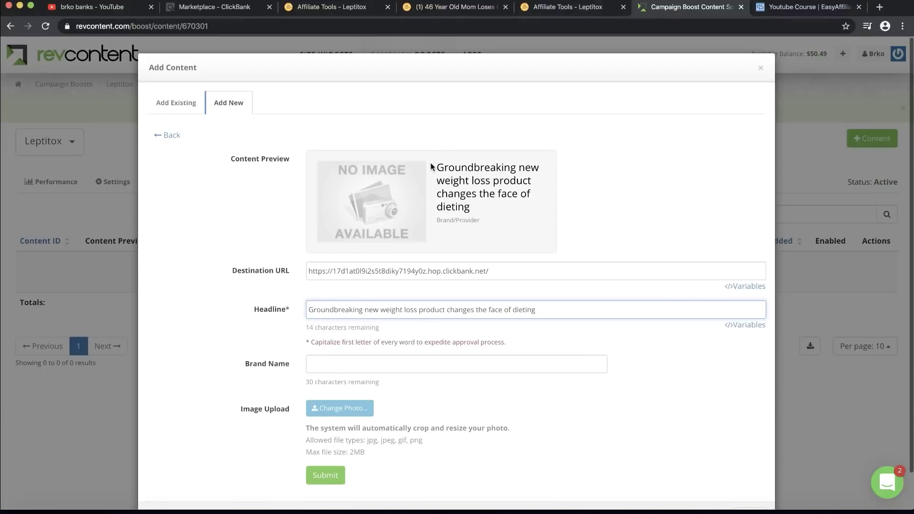
drag(432, 167, 499, 212)
click(500, 212)
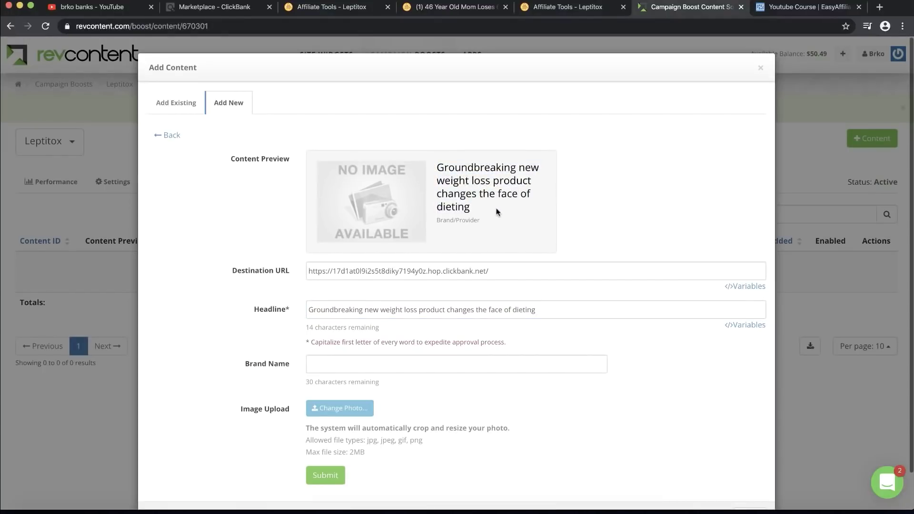
Step: Fill in Brand Name, pasting Leptitox first, then replacing it with the advertiser's own brand name
click(313, 365)
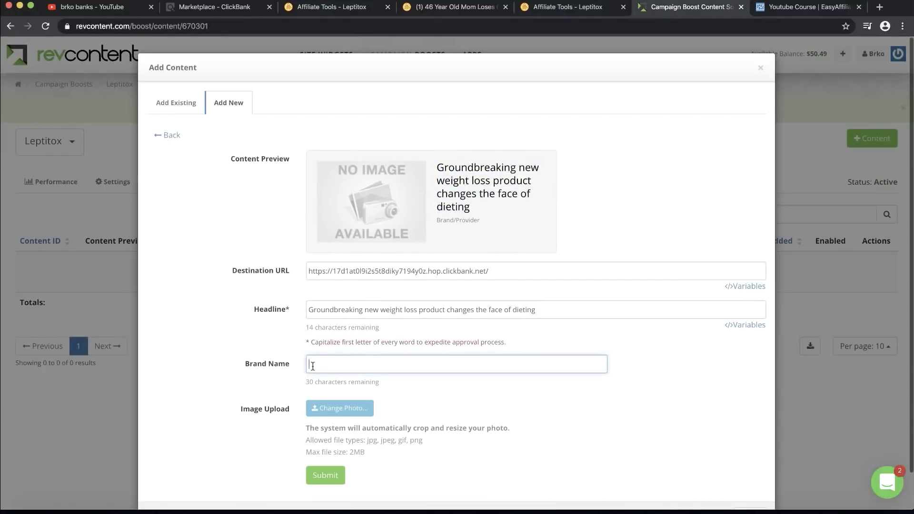
click(211, 10)
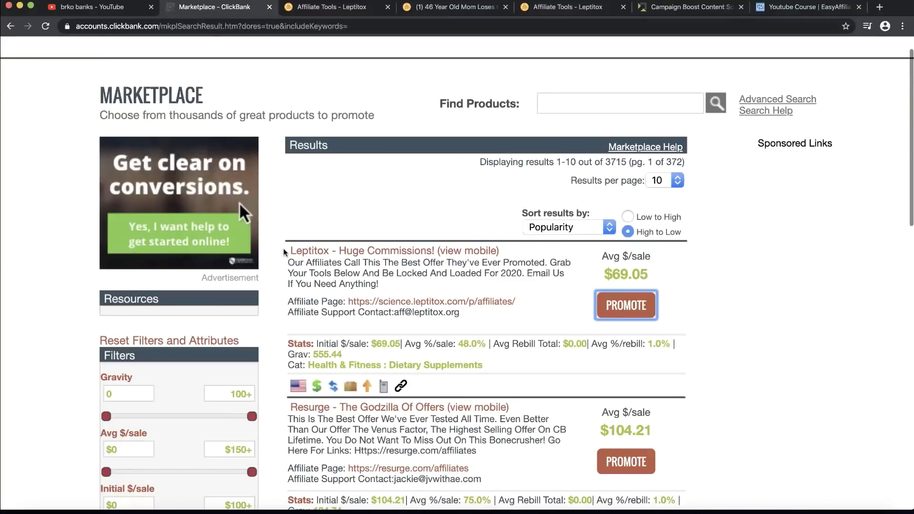
drag(285, 252, 326, 251)
key(ctrl+c)
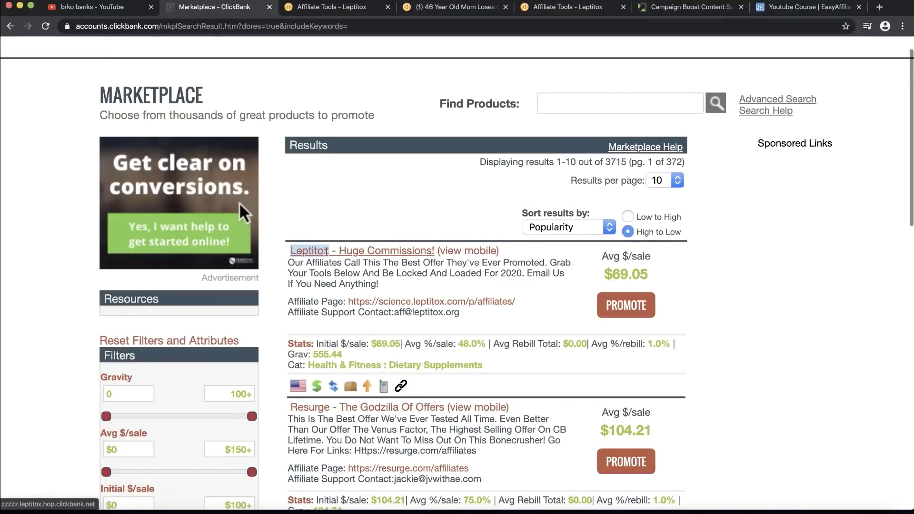
click(656, 6)
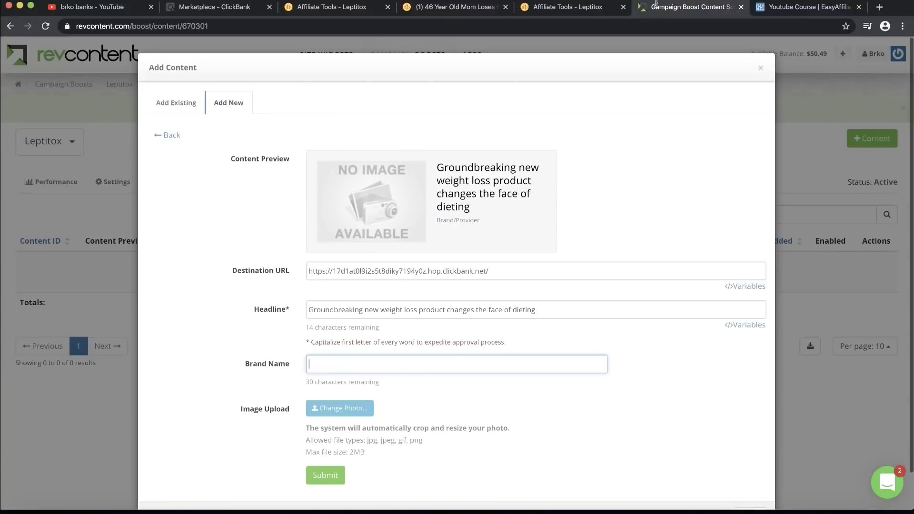
key(ctrl+v)
key(BackSpace)
key(BackSpace)
key(BackSpace)
key(BackSpace)
key(BackSpace)
key(BackSpace)
key(BackSpace)
key(BackSpace)
key(BackSpace)
key(BackSpace)
click(646, 230)
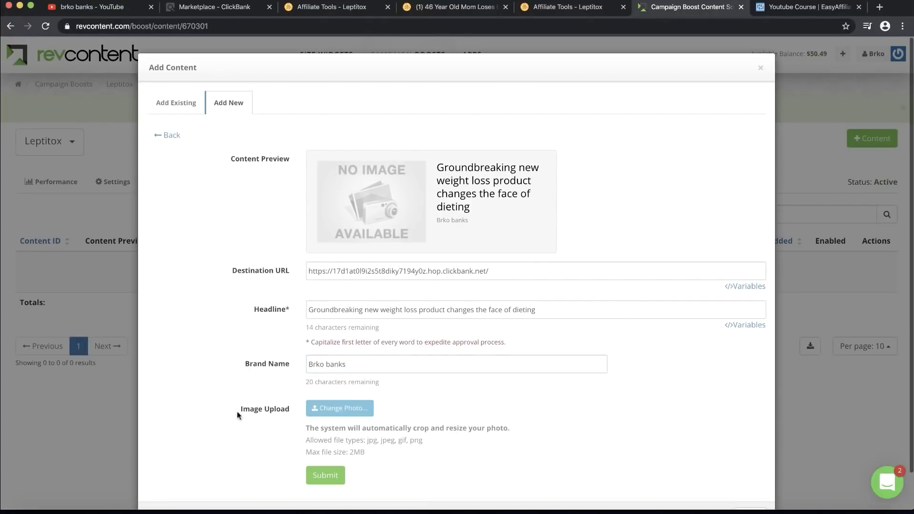
Step: Locate the image upload area and get the Leptitox 300x250.jpg banner downloaded
drag(241, 411, 288, 412)
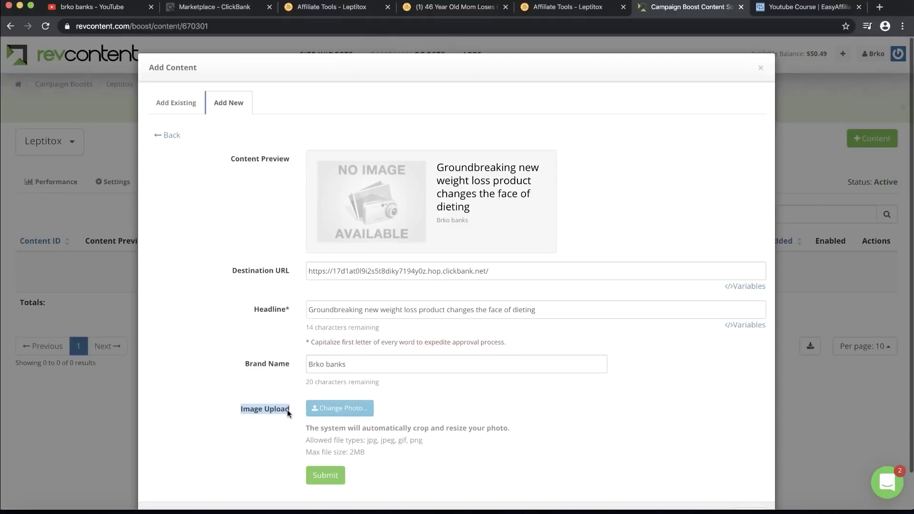
click(288, 412)
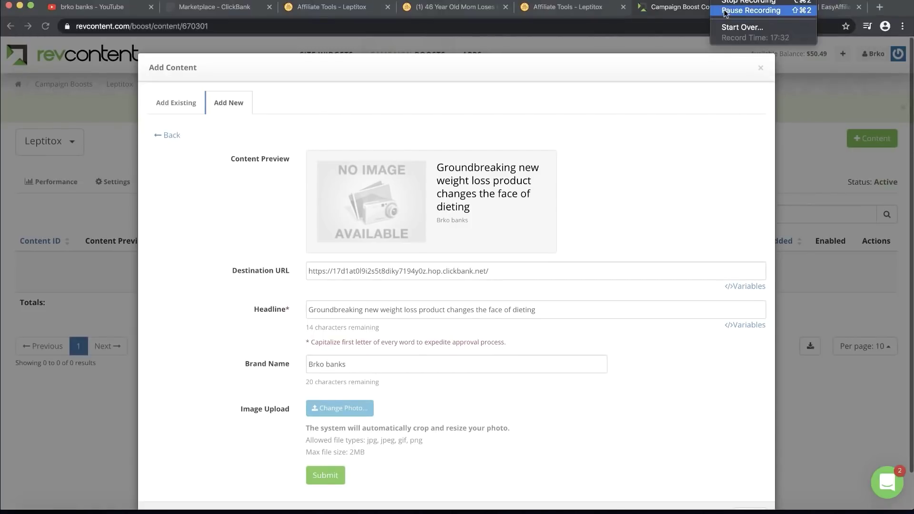
click(792, 15)
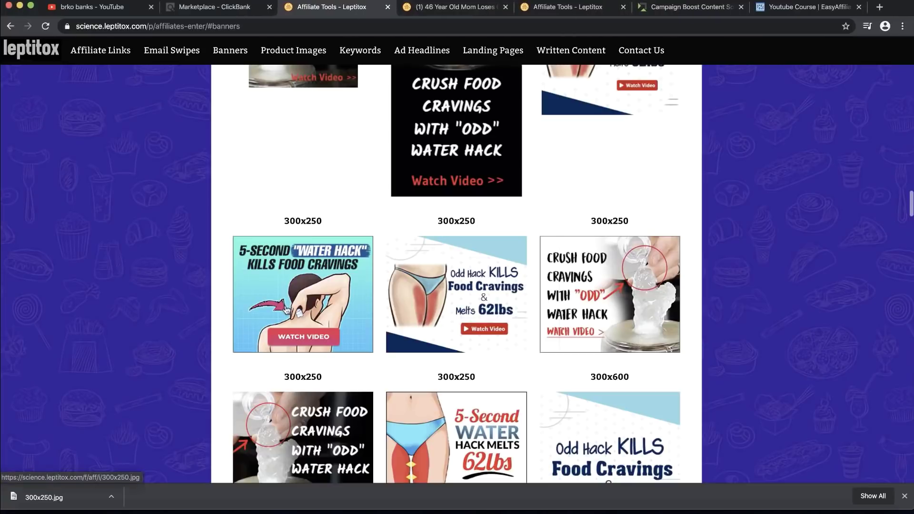
Step: Preview the 300x250 water-hack banner and confirm it is in the Downloads folder
click(286, 310)
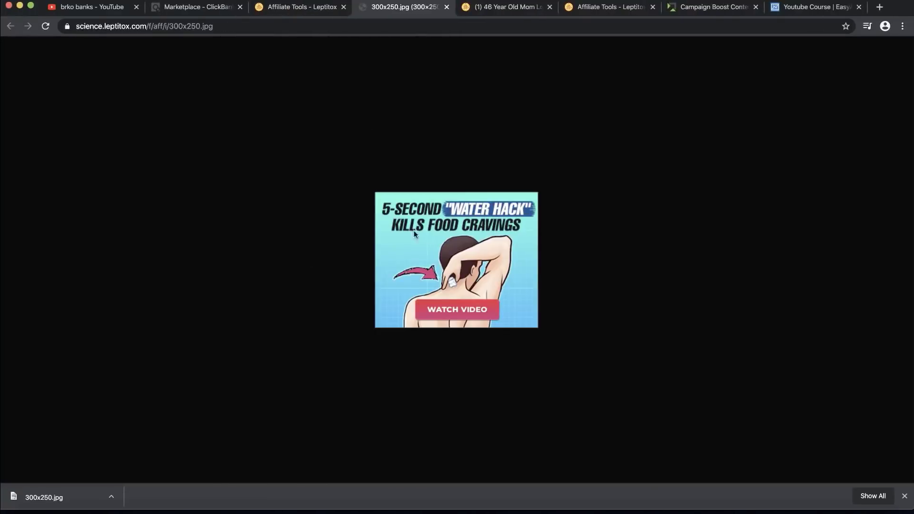
key(super+equal)
scroll(464, 194, down, 5)
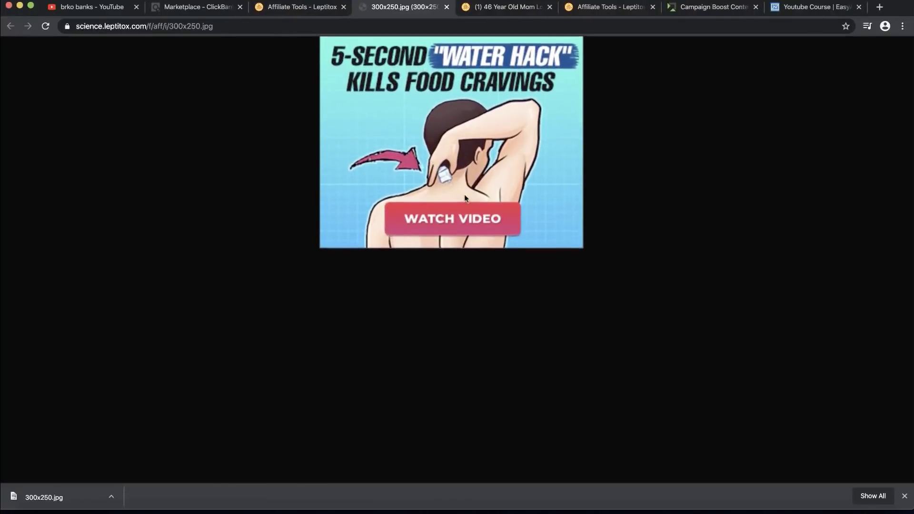
scroll(464, 194, up, 2)
key(super+minus)
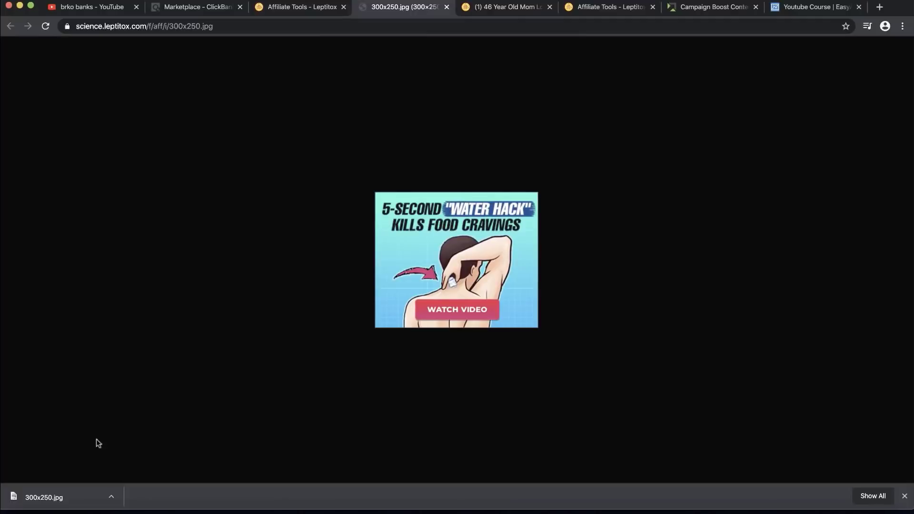
click(111, 497)
click(138, 487)
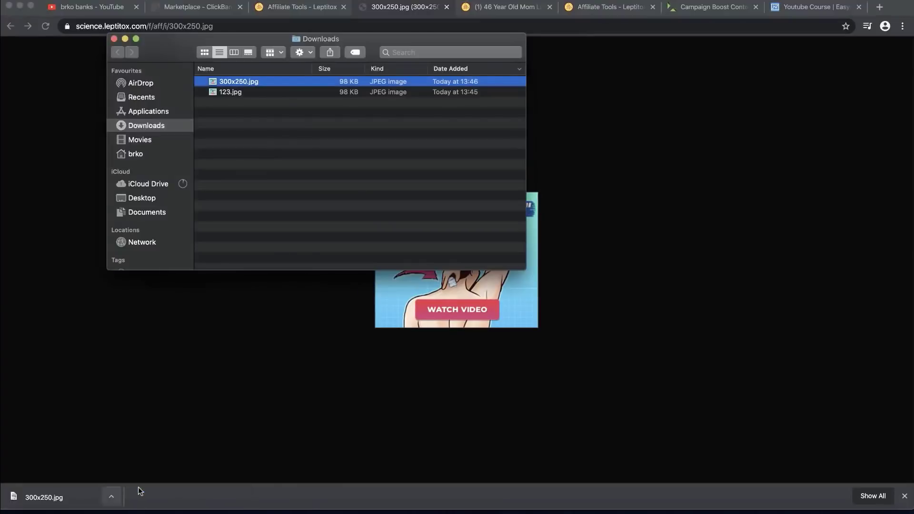
click(68, 123)
Step: Scroll through the Leptitox Banners section to review the available banner sizes
click(284, 7)
scroll(466, 221, down, 4)
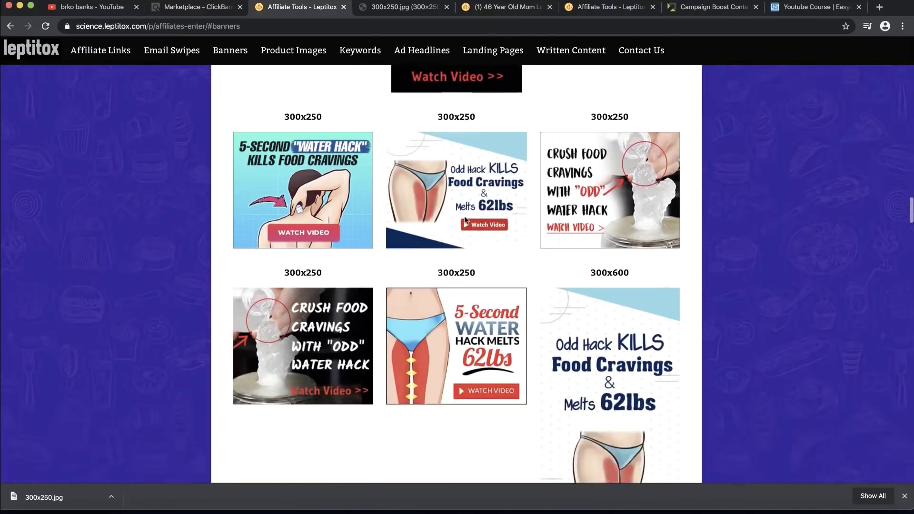
scroll(621, 118, up, 7)
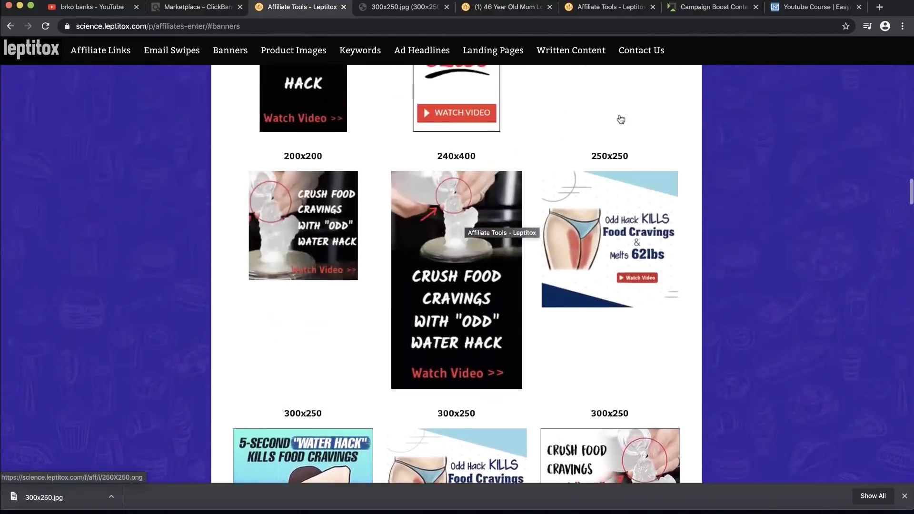
scroll(621, 119, down, 1)
scroll(620, 118, down, 1)
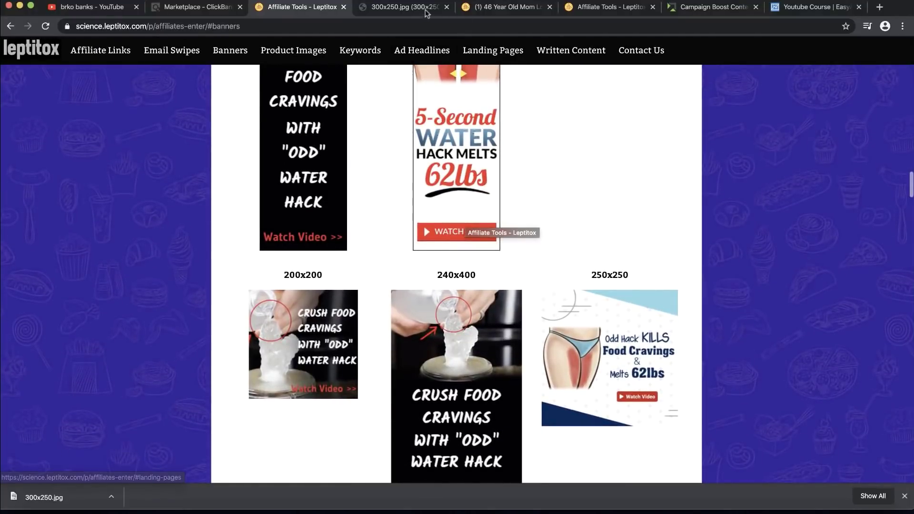
click(684, 11)
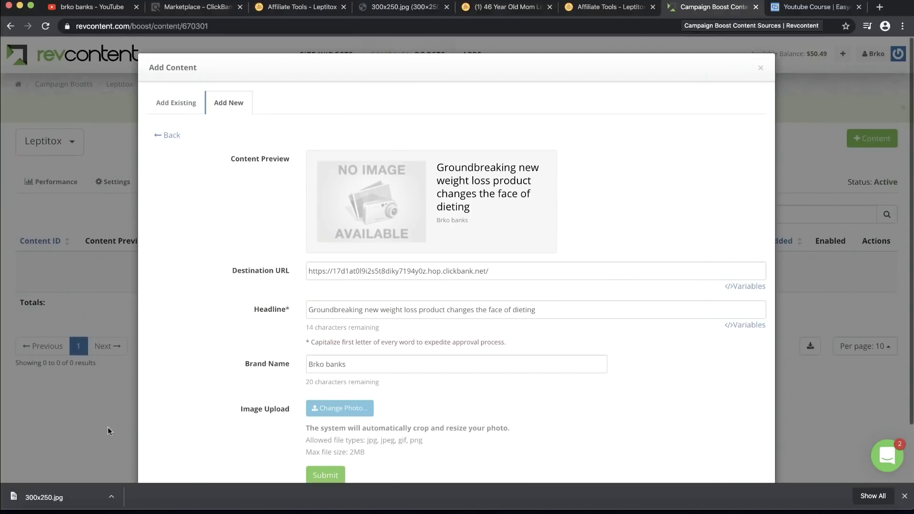
Step: Upload Downloads/300x250.jpg as the new ad's image
scroll(267, 380, down, 3)
click(336, 351)
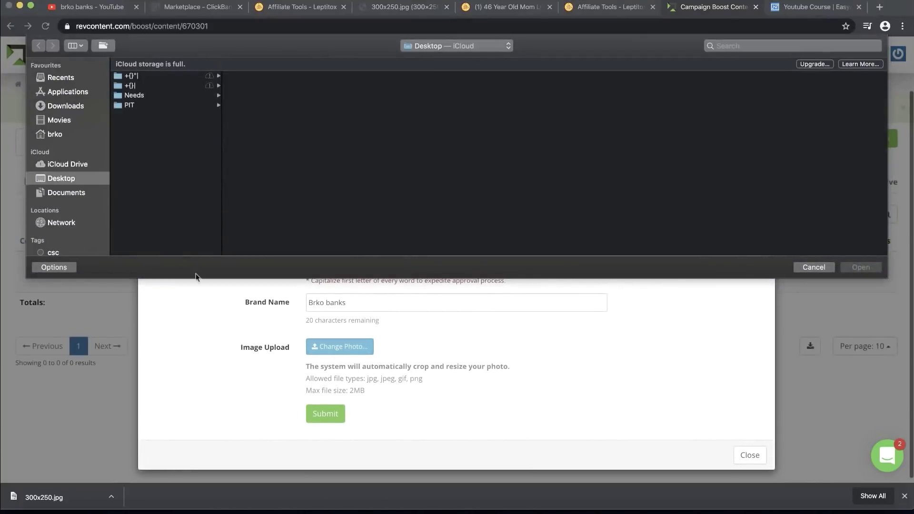
click(68, 108)
click(127, 73)
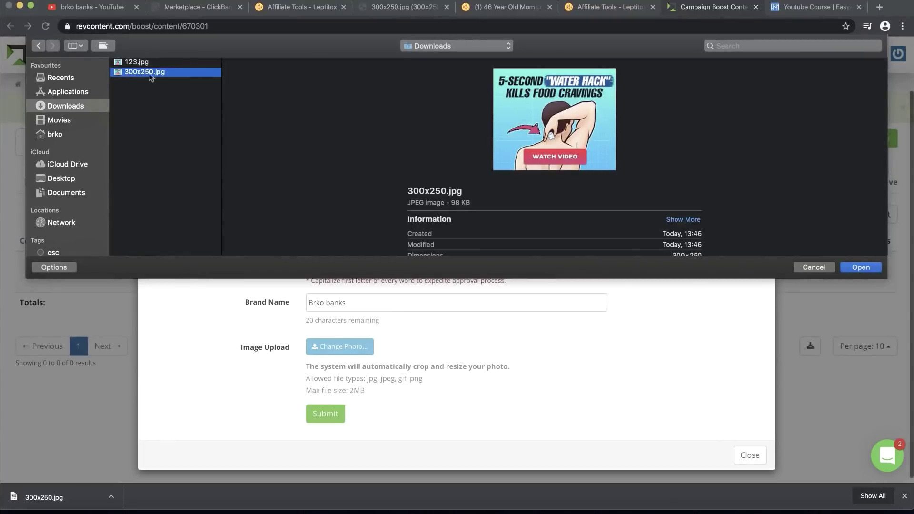
click(860, 267)
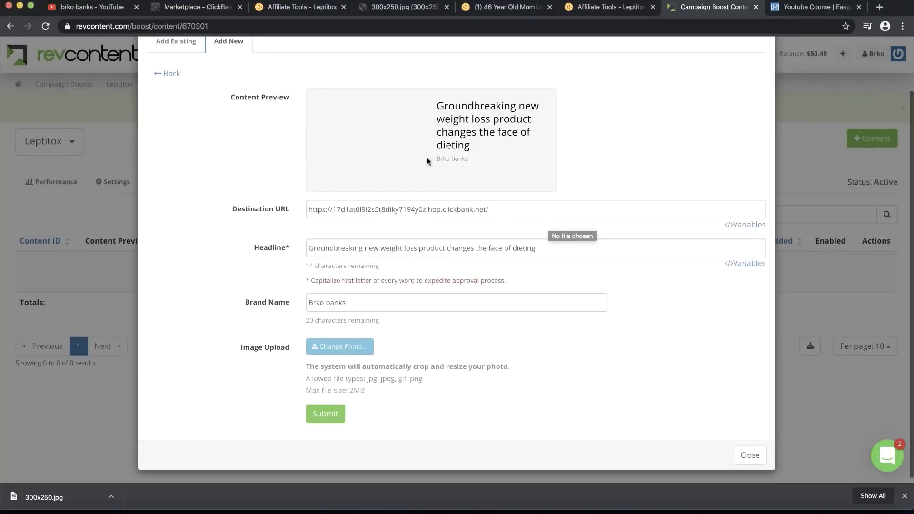
Step: Submit the new ad and verify it is listed as Pending
scroll(372, 134, up, 5)
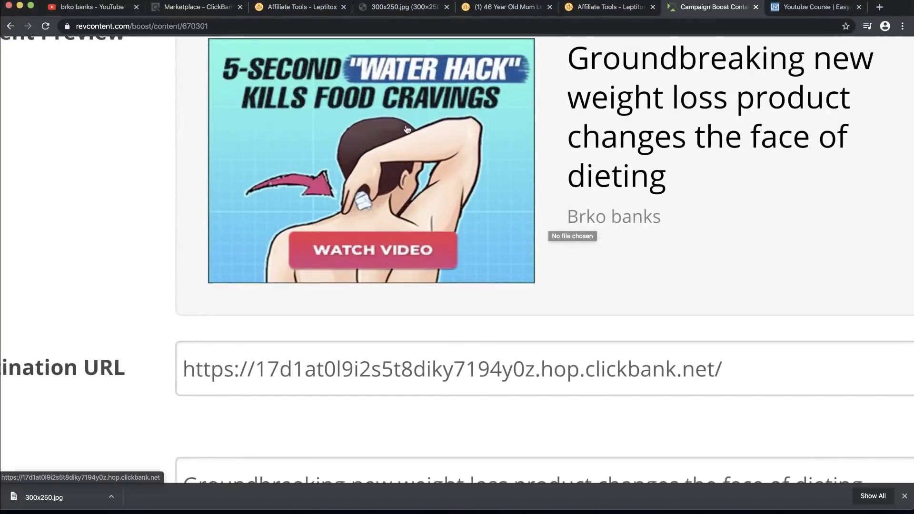
scroll(497, 91, down, 5)
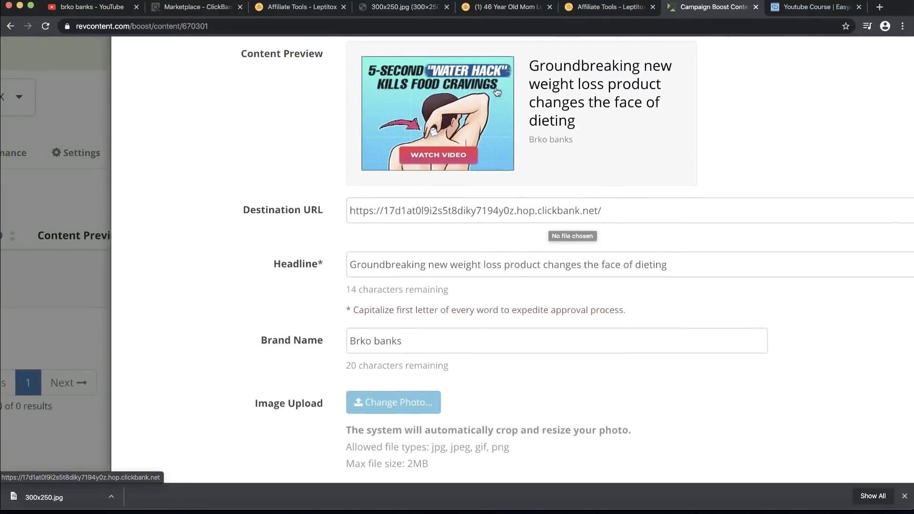
scroll(473, 135, right, 2)
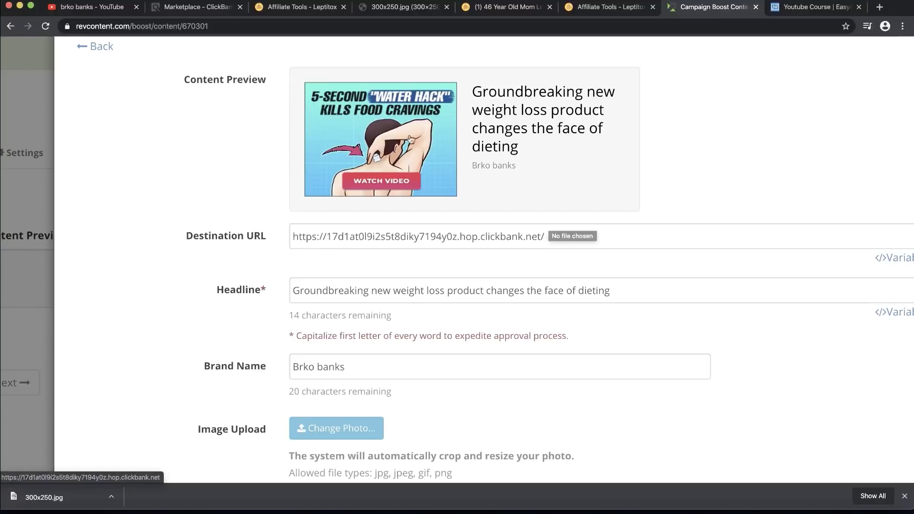
scroll(431, 177, down, 3)
scroll(431, 177, down, 2)
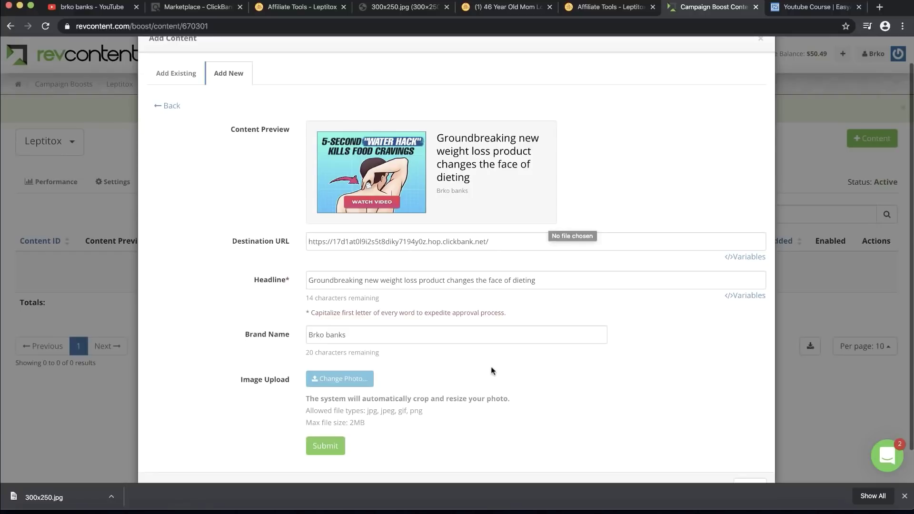
click(324, 446)
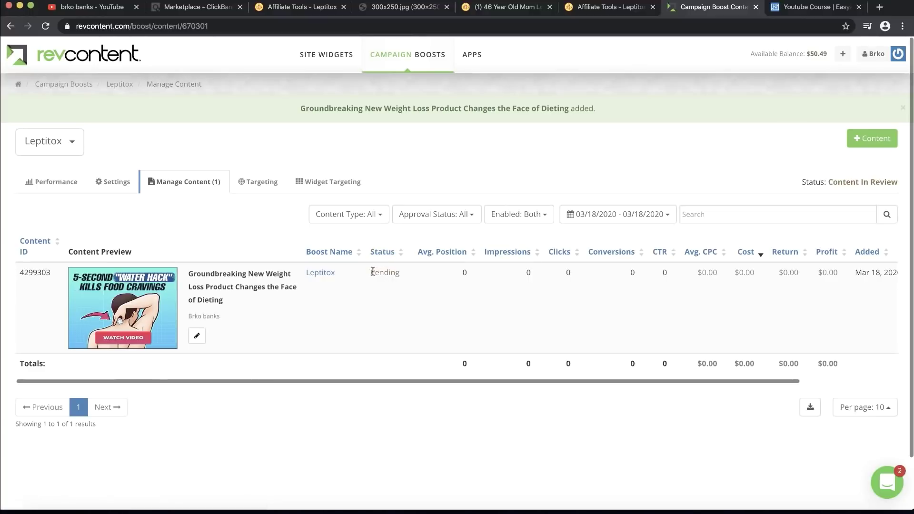
drag(372, 271, 404, 275)
click(409, 275)
Step: Change the Native target's Max CPC Bid from 0,050 to 0,011 on the Targeting page
click(255, 187)
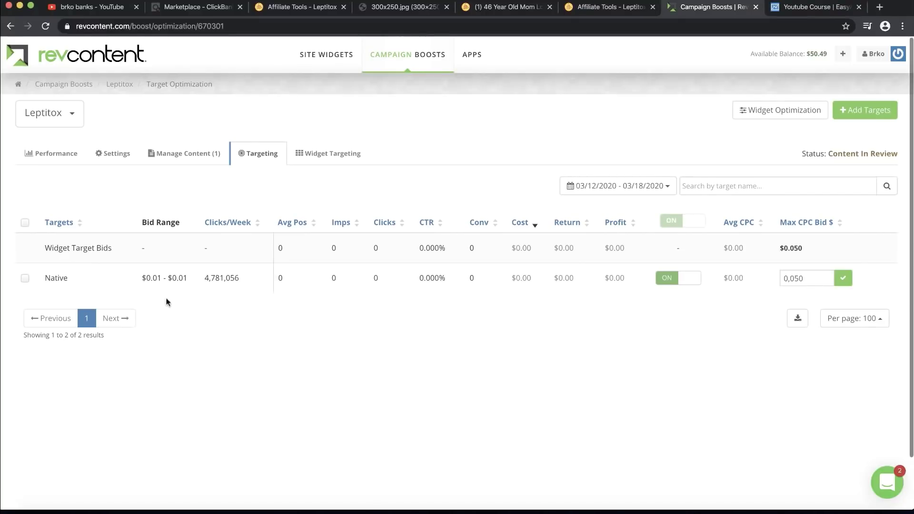
scroll(152, 285, up, 3)
scroll(152, 285, up, 2)
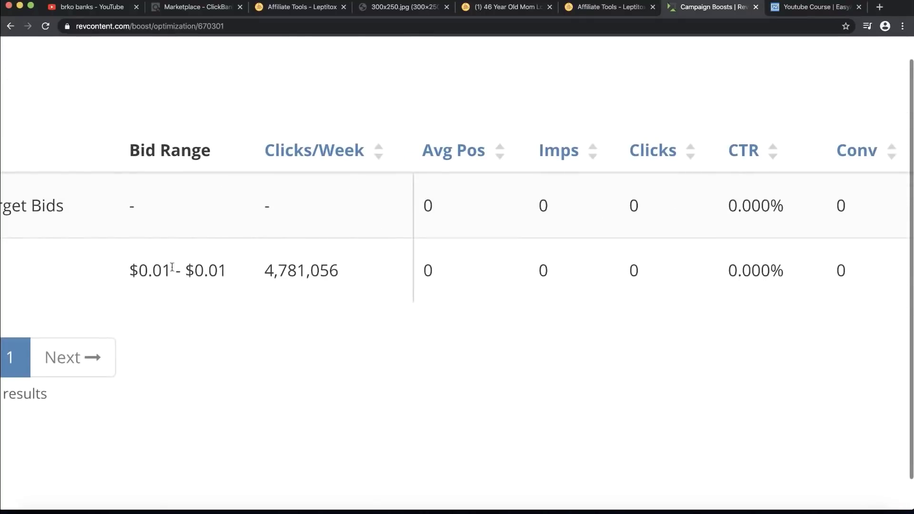
drag(132, 271, 225, 271)
scroll(225, 271, down, 5)
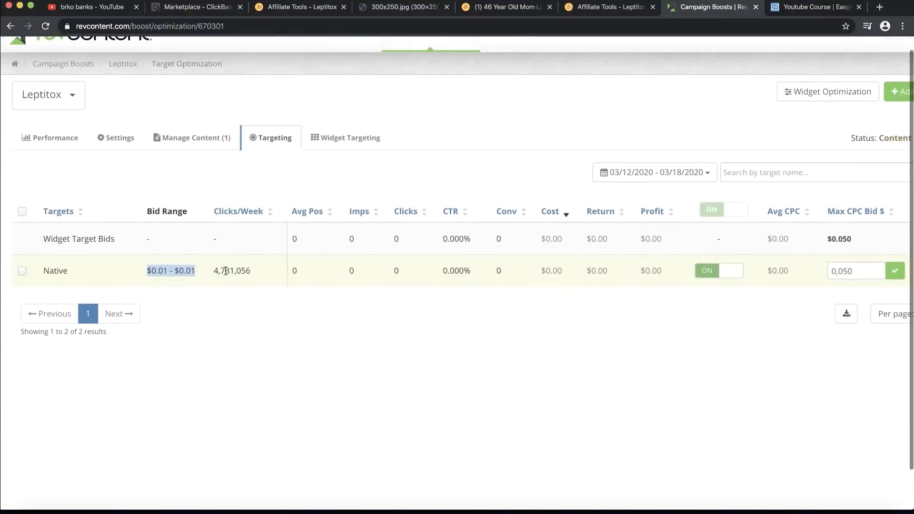
click(805, 280)
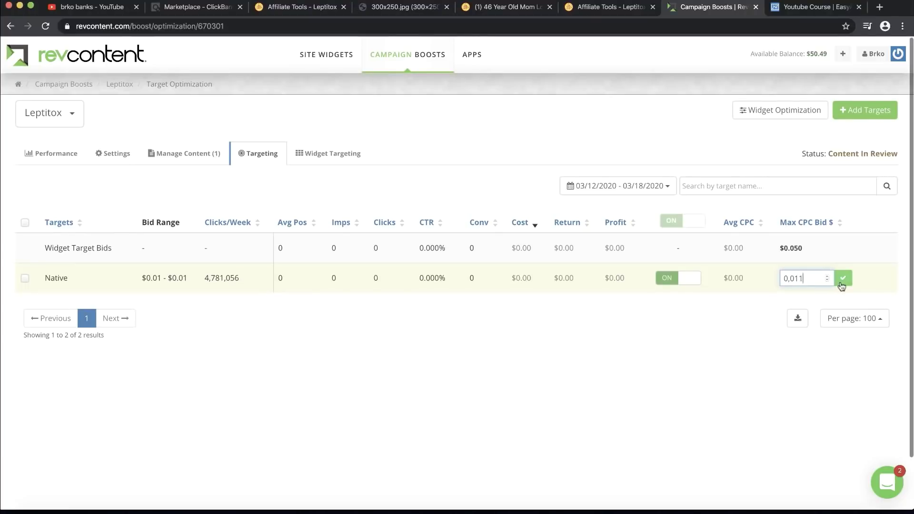
click(844, 278)
scroll(791, 292, up, 3)
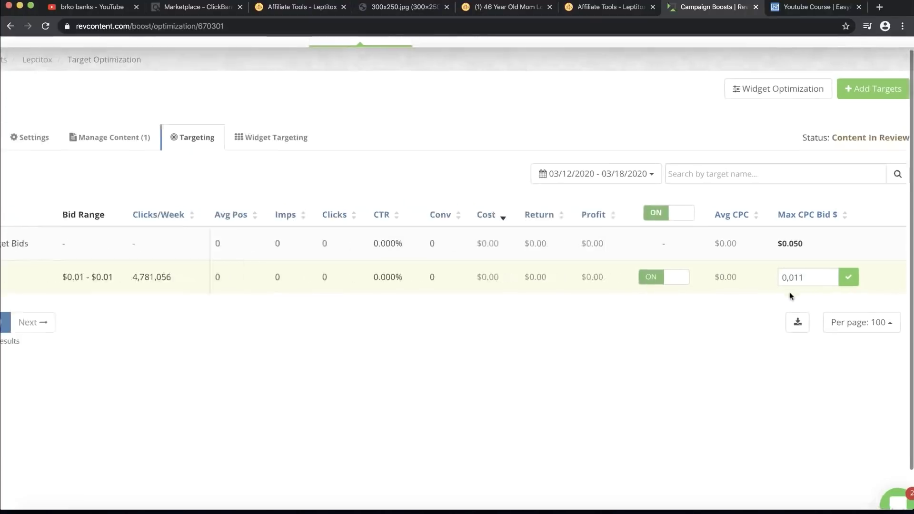
scroll(783, 296, up, 3)
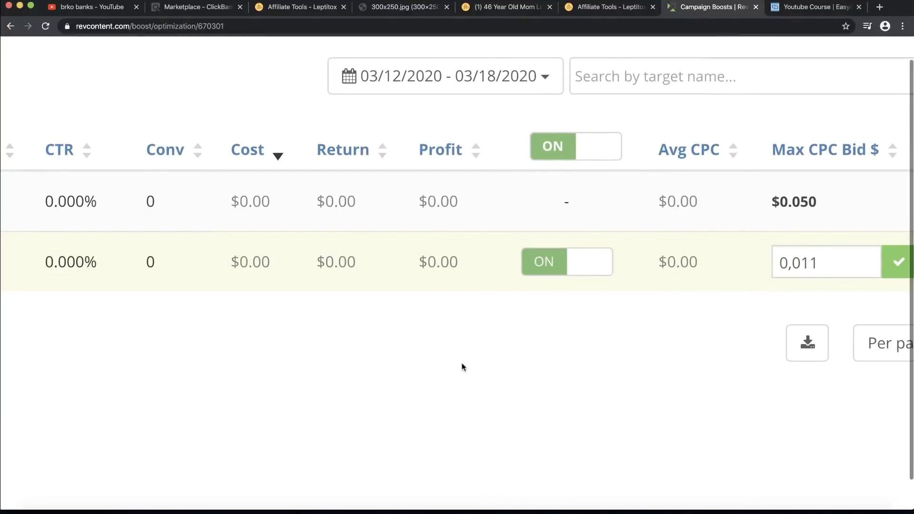
scroll(462, 366, down, 6)
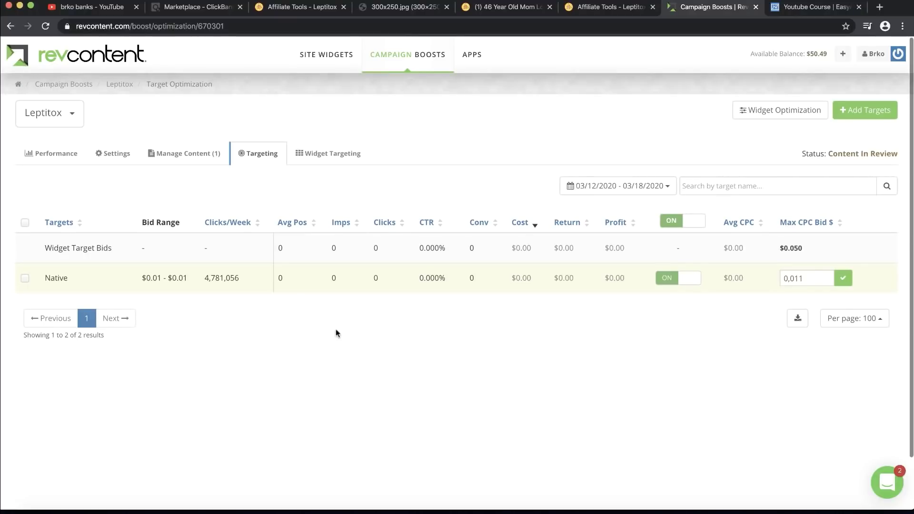
click(110, 8)
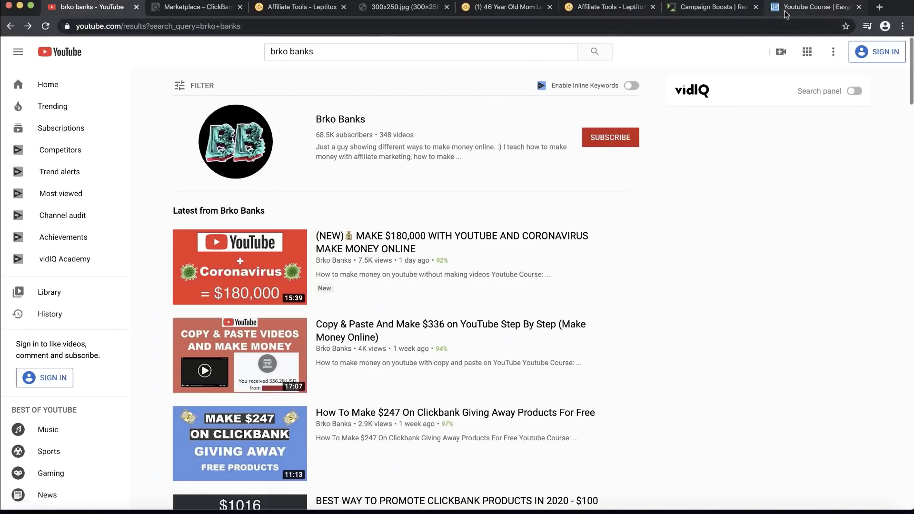
Step: Play the YouTube Course sales-page promo video and jump ahead to 0:51
click(809, 7)
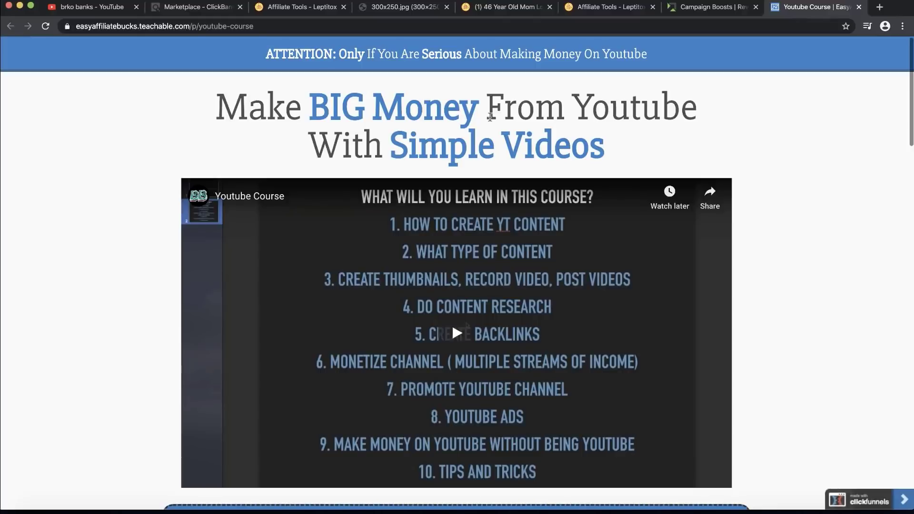
scroll(490, 116, down, 1)
scroll(490, 116, up, 1)
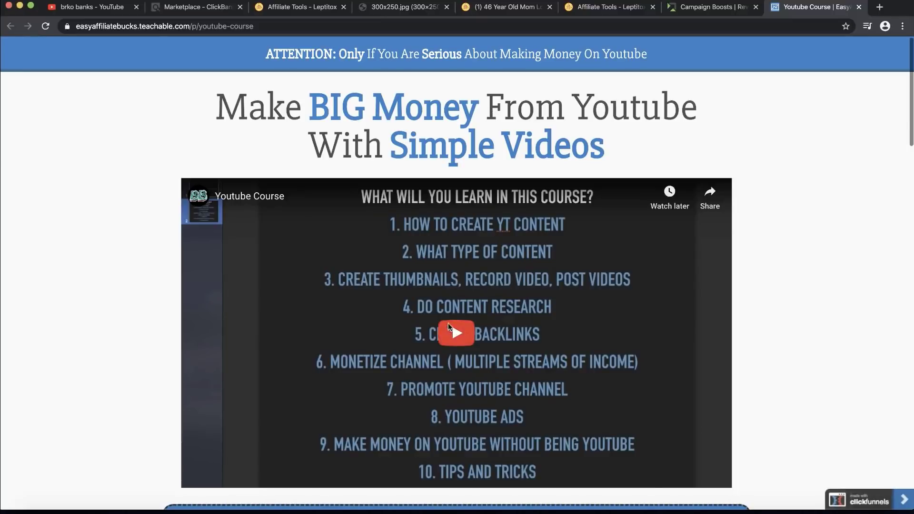
click(457, 333)
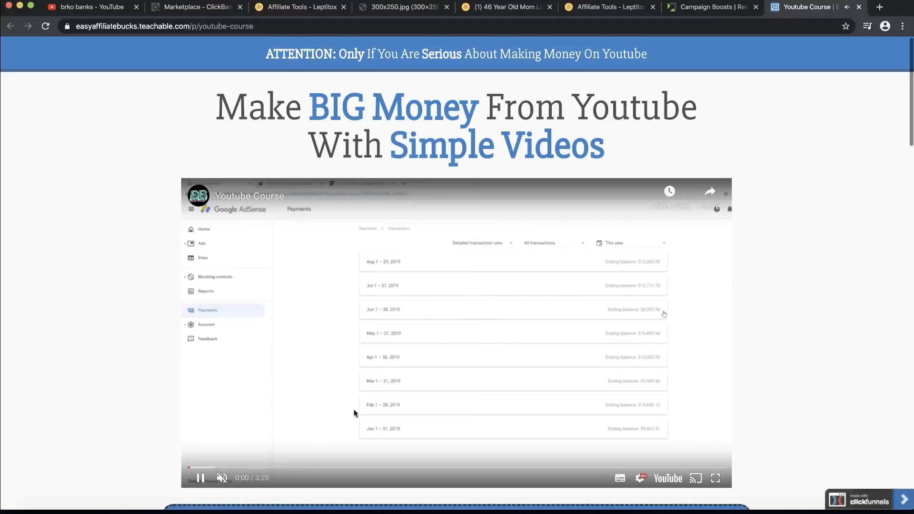
click(317, 467)
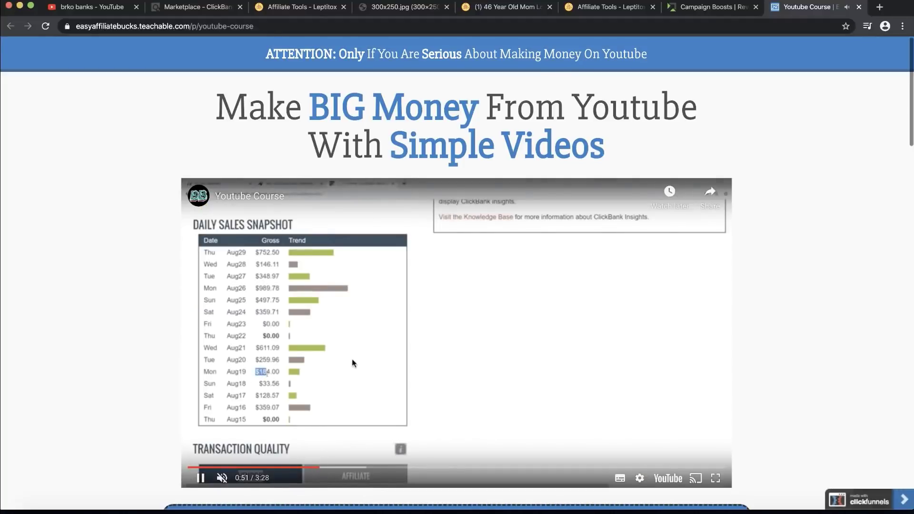